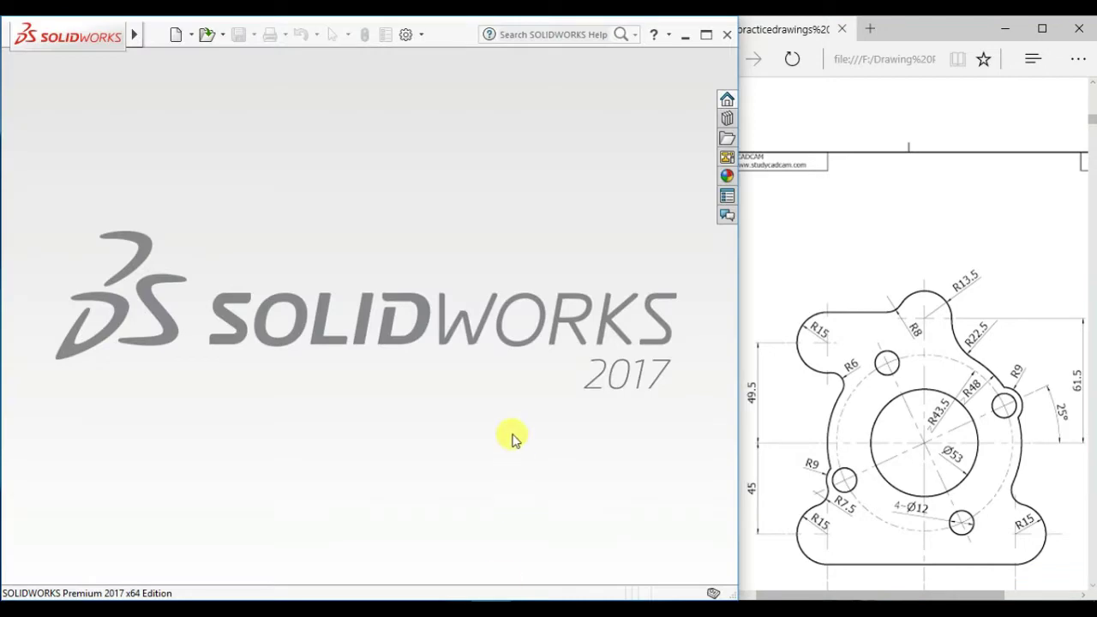
Create a new part document and start a sketch on the Front Plane.
{"action": "left_click", "coordinate": [175, 37]}
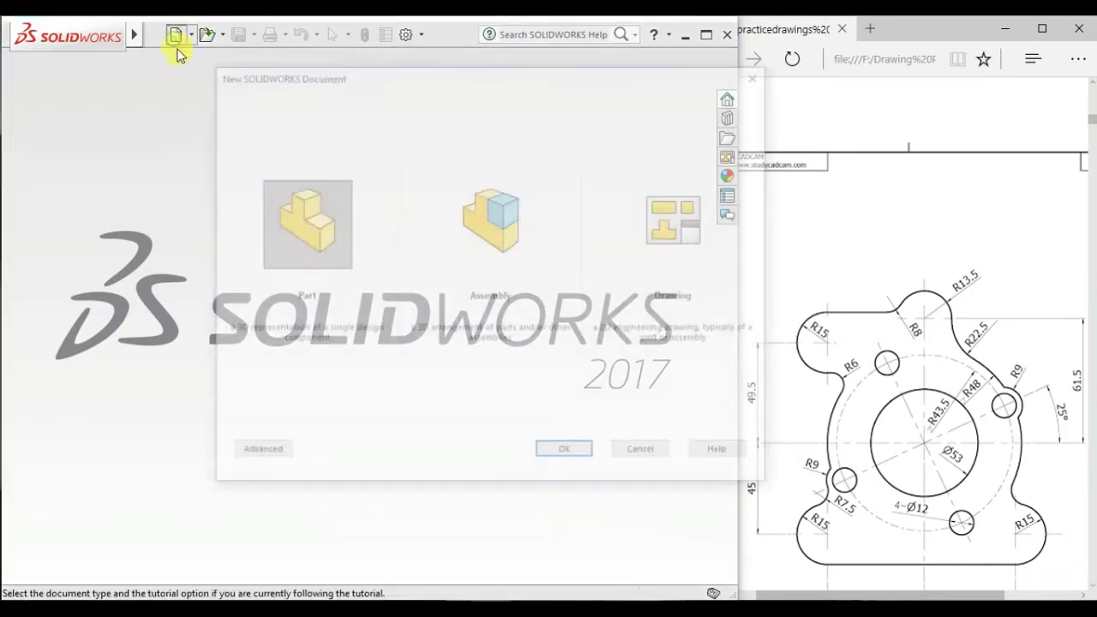
{"action": "double_click", "coordinate": [317, 238]}
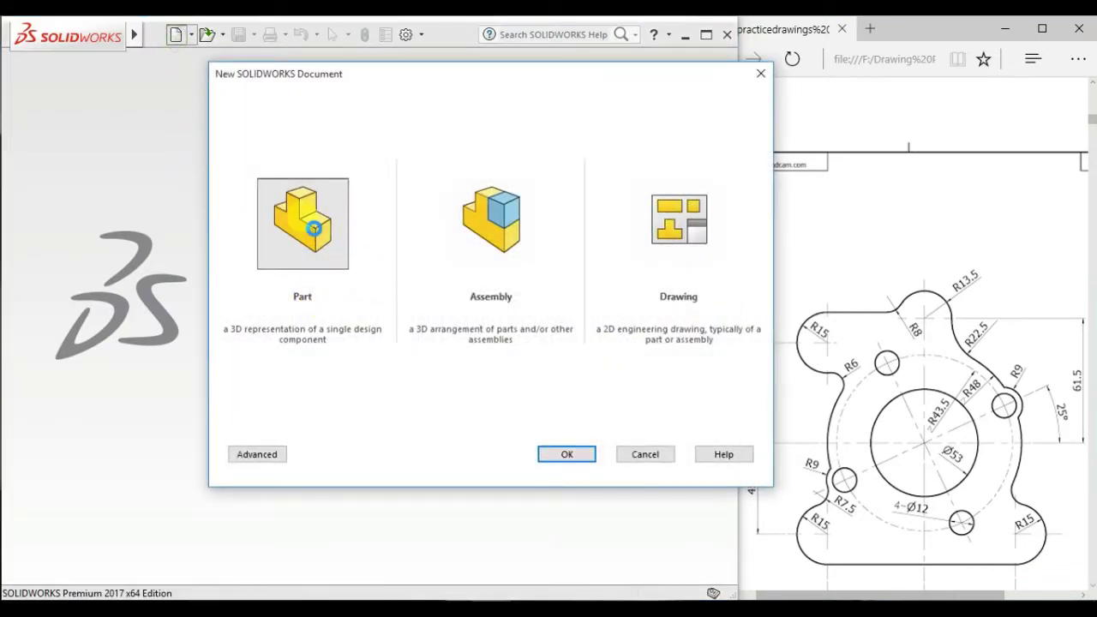
{"action": "left_click", "coordinate": [75, 295]}
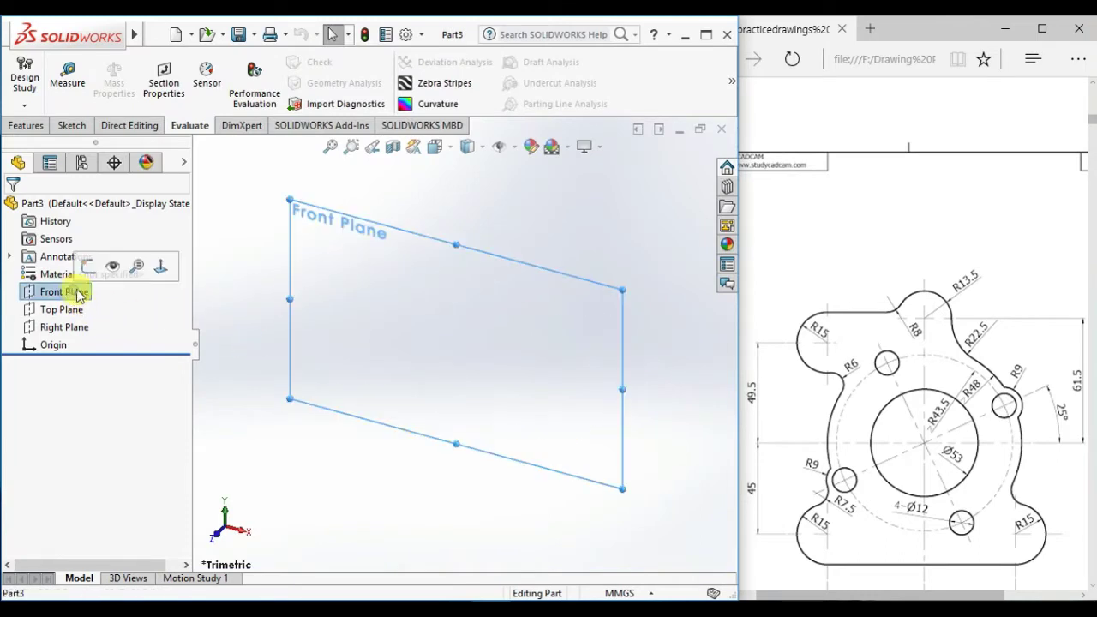
{"action": "left_click", "coordinate": [84, 264]}
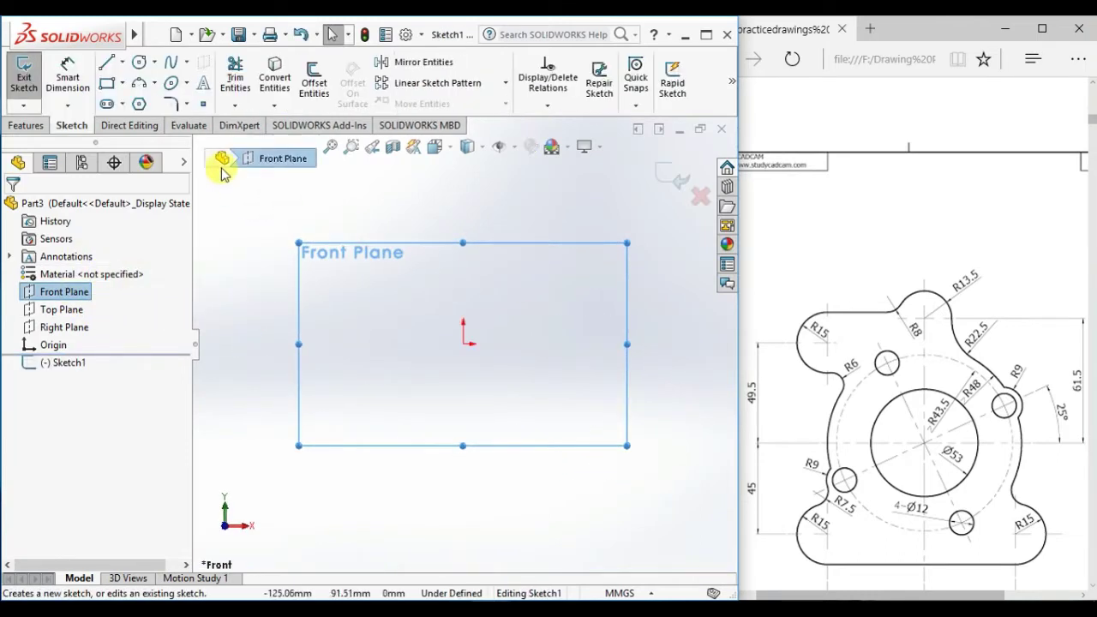
Draw a vertical and a horizontal centerline crossing at the origin, each extending well past it on both sides.
{"action": "left_click", "coordinate": [122, 61]}
{"action": "left_click", "coordinate": [138, 102]}
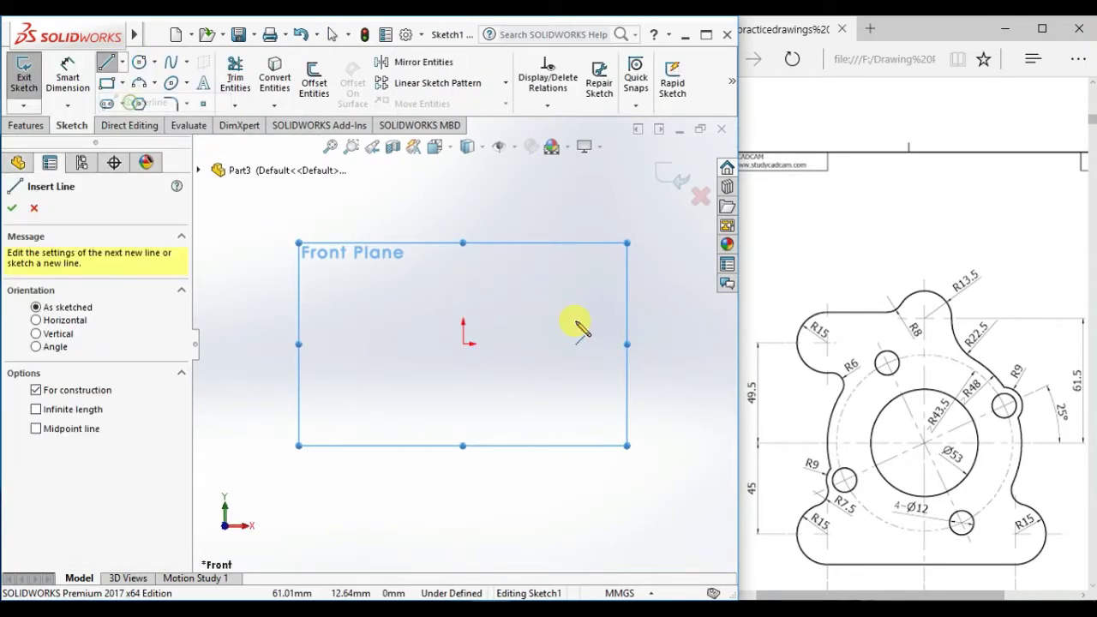
{"action": "left_click", "coordinate": [463, 195]}
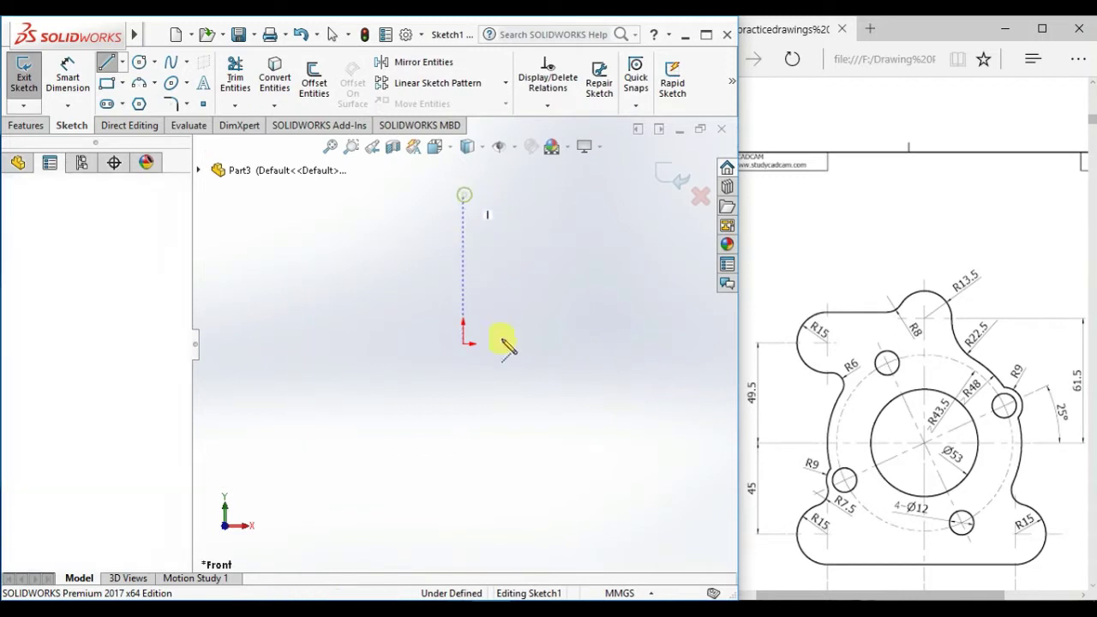
{"action": "left_click", "coordinate": [463, 500]}
{"action": "key", "text": "Escape"}
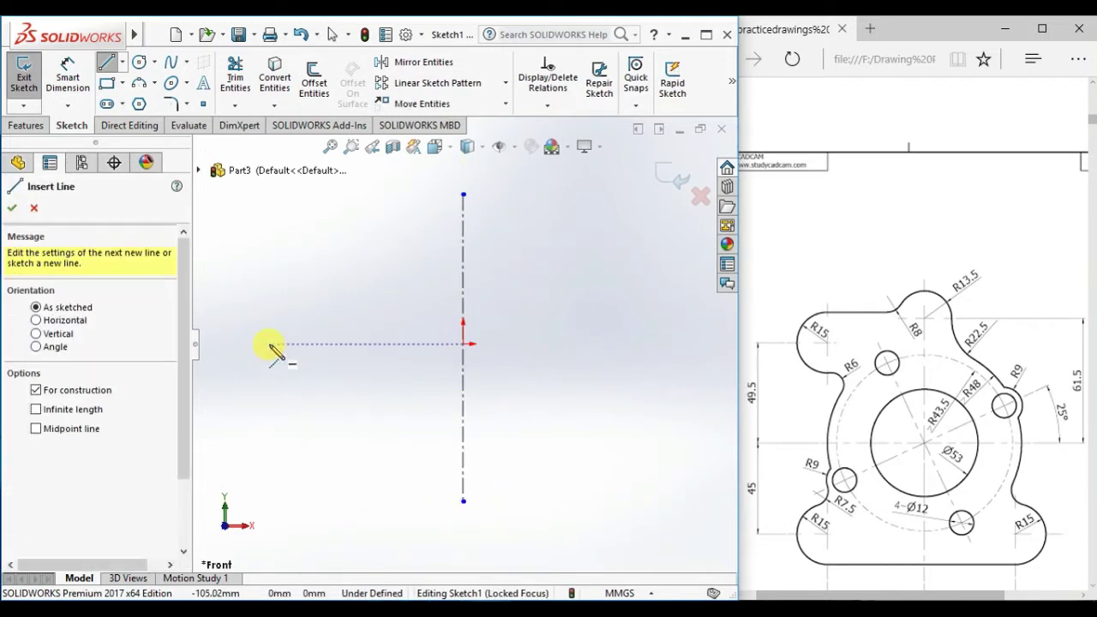
{"action": "left_click", "coordinate": [269, 345]}
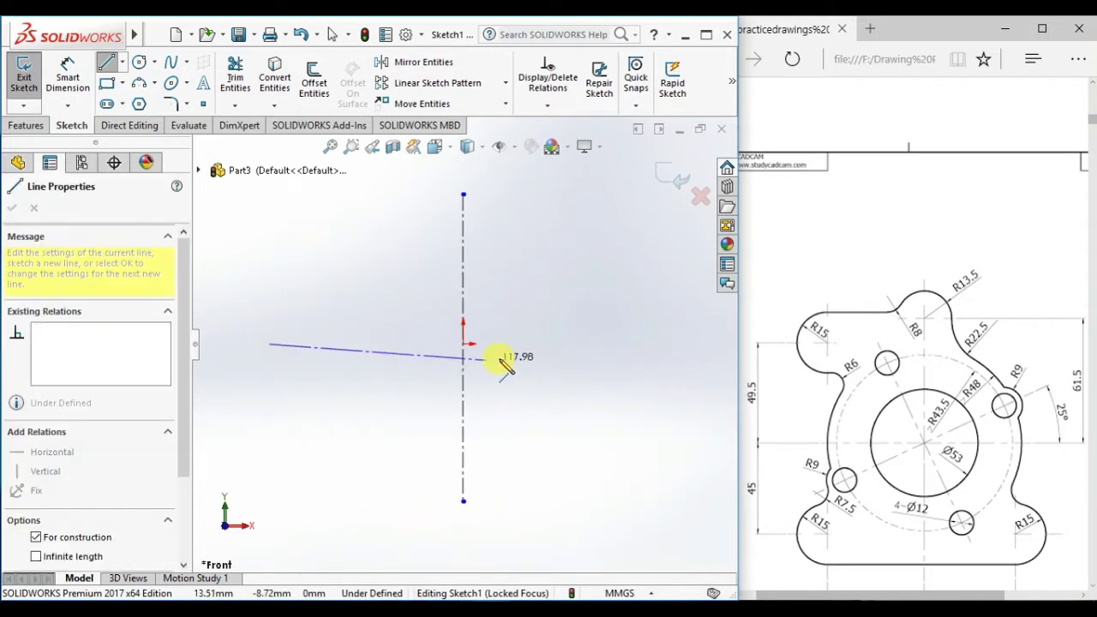
{"action": "left_click", "coordinate": [636, 344]}
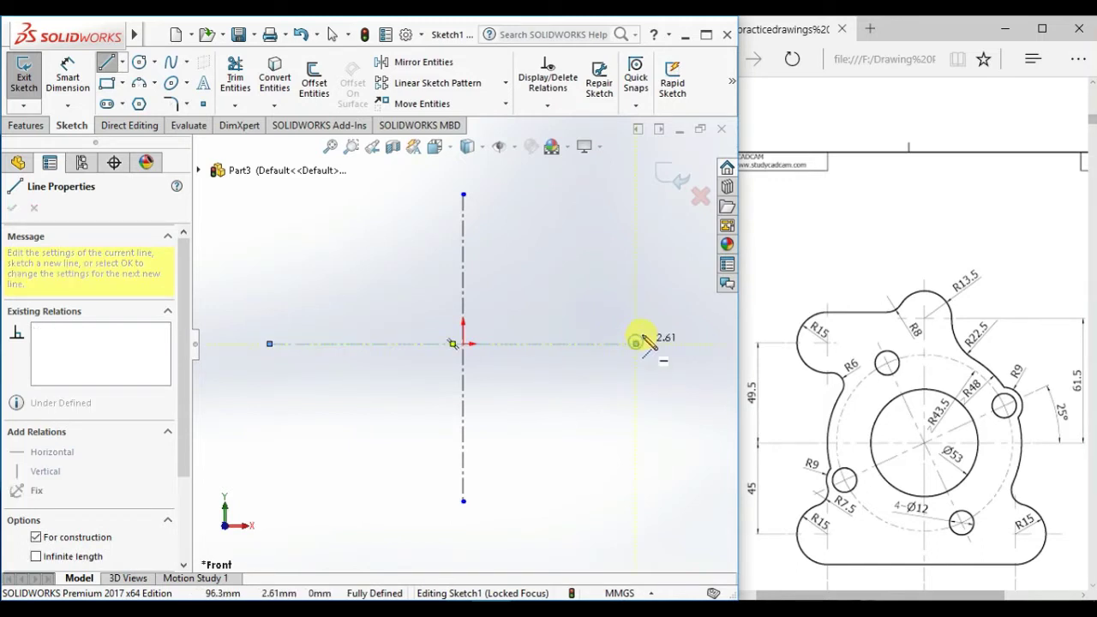
{"action": "right_click", "coordinate": [605, 242]}
{"action": "left_click", "coordinate": [644, 252]}
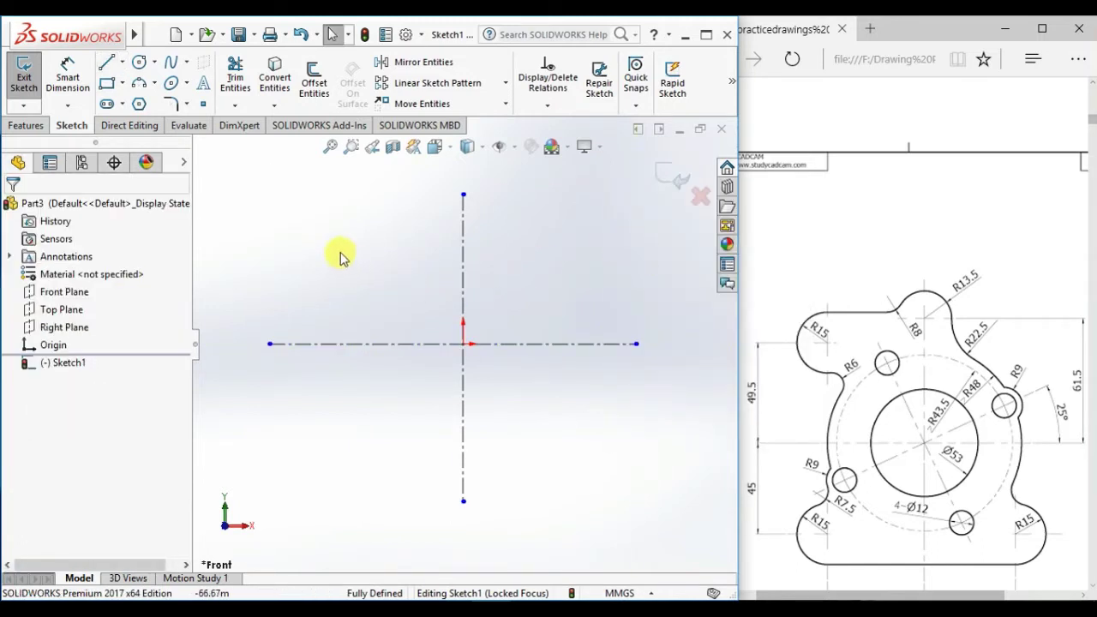
Draw three concentric circles at the origin with radii of about 28, 51 and 70 mm, and make the middle one construction geometry.
{"action": "key", "text": "c"}
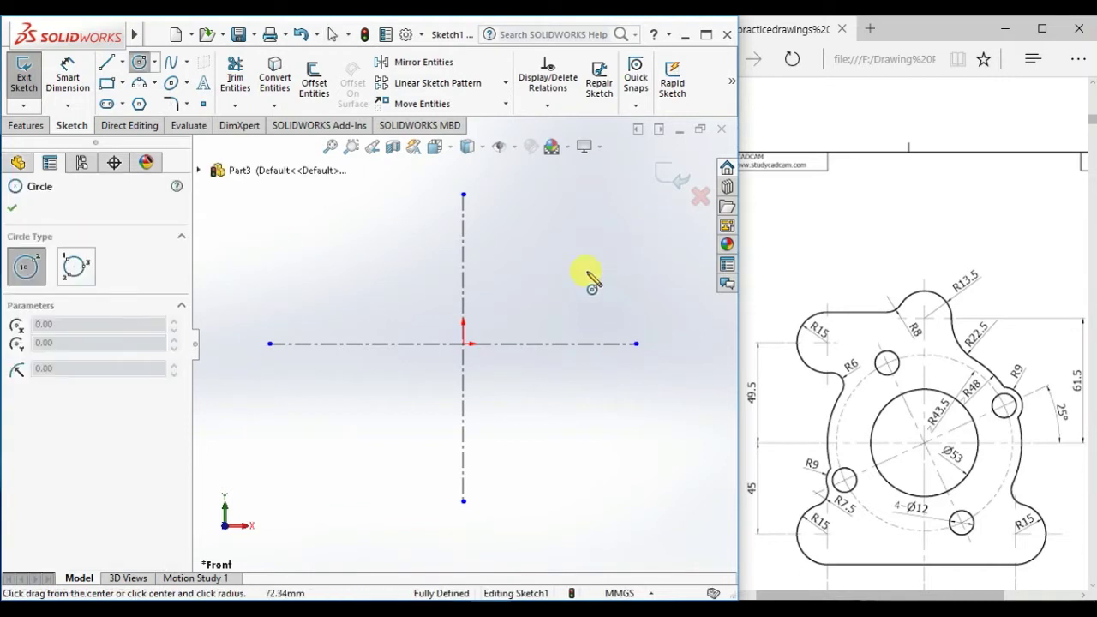
{"action": "left_click", "coordinate": [464, 344]}
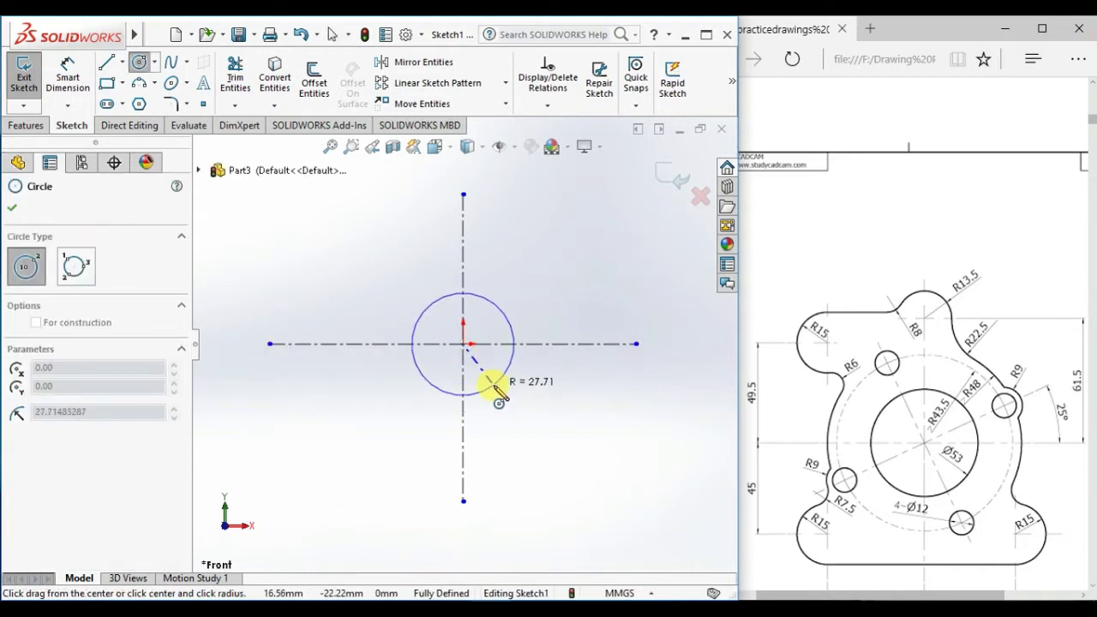
{"action": "left_click", "coordinate": [494, 382]}
{"action": "left_click", "coordinate": [464, 344]}
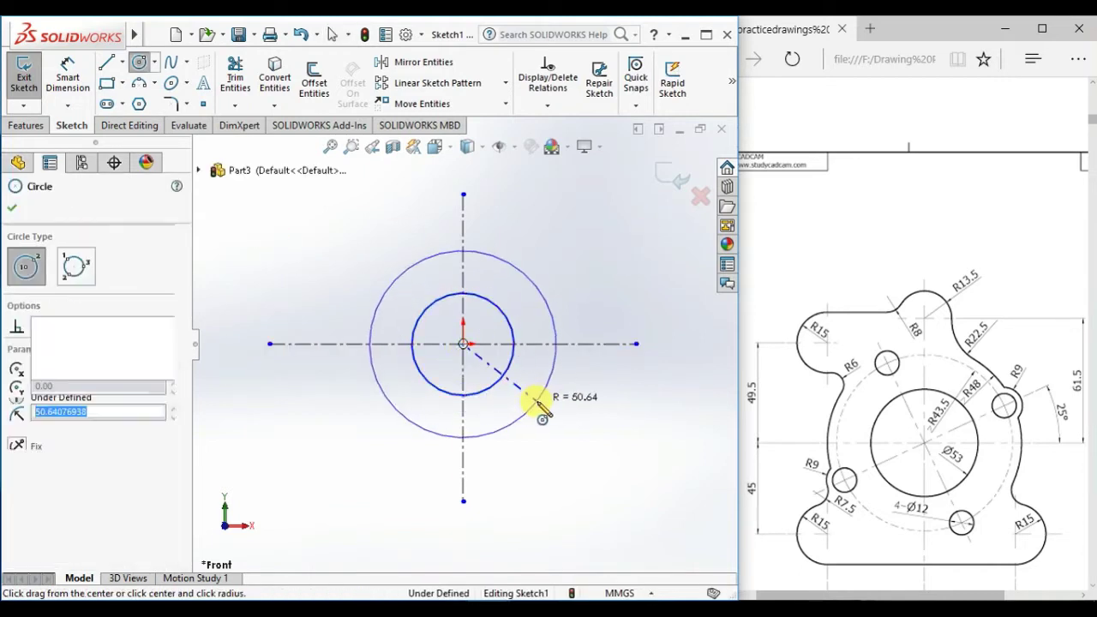
{"action": "left_click", "coordinate": [535, 401]}
{"action": "left_click", "coordinate": [464, 343]}
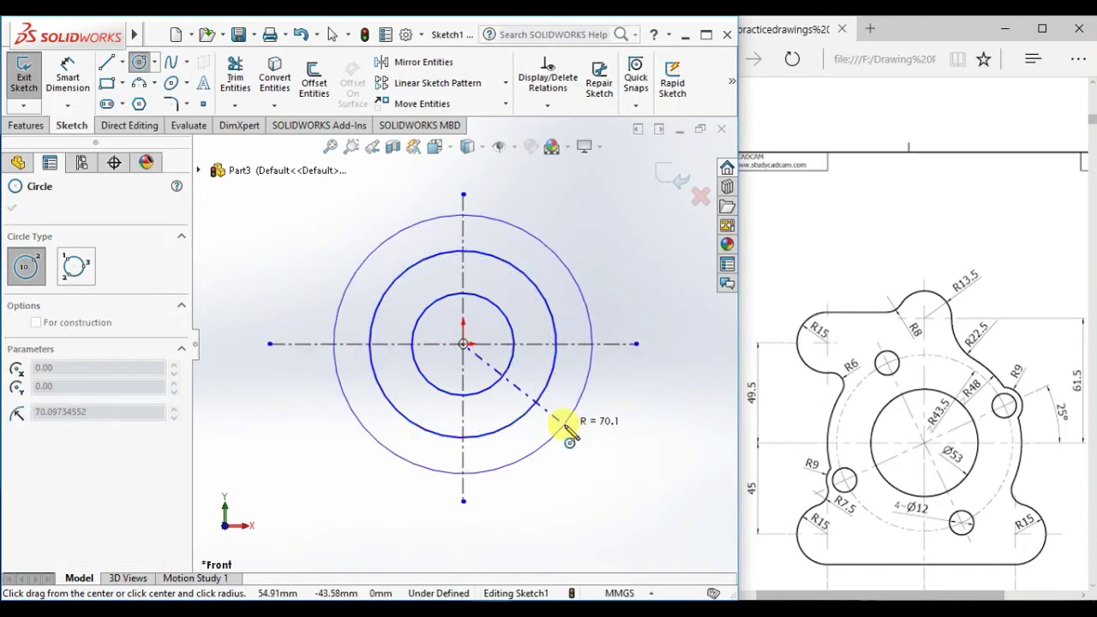
{"action": "left_click", "coordinate": [564, 429]}
{"action": "right_click", "coordinate": [609, 250]}
{"action": "left_click", "coordinate": [628, 265]}
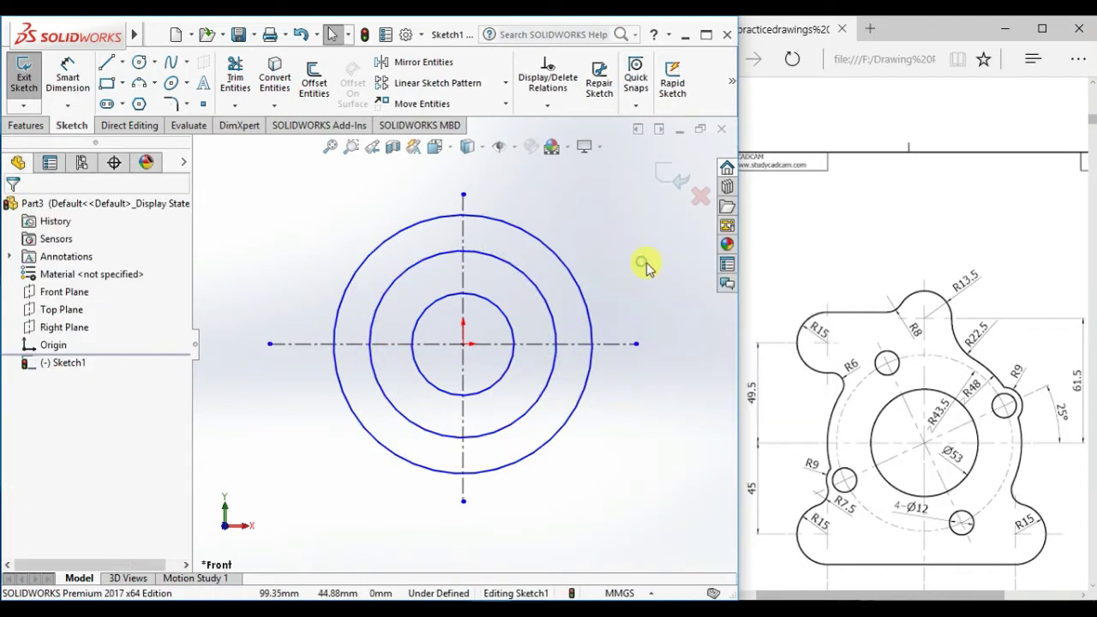
{"action": "left_click", "coordinate": [558, 314]}
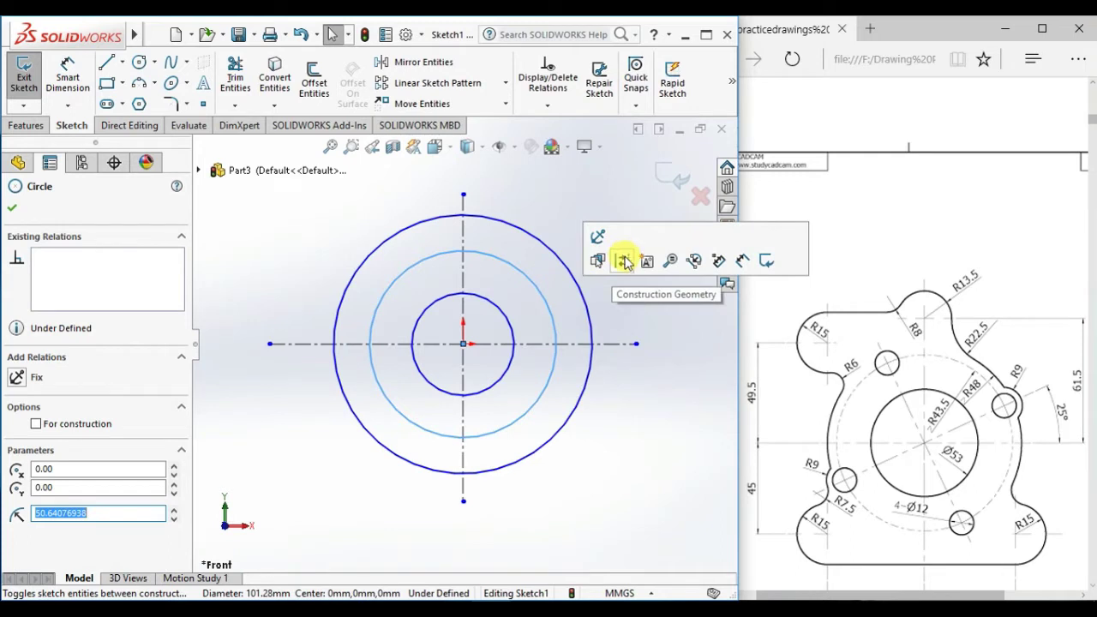
{"action": "left_click", "coordinate": [625, 262]}
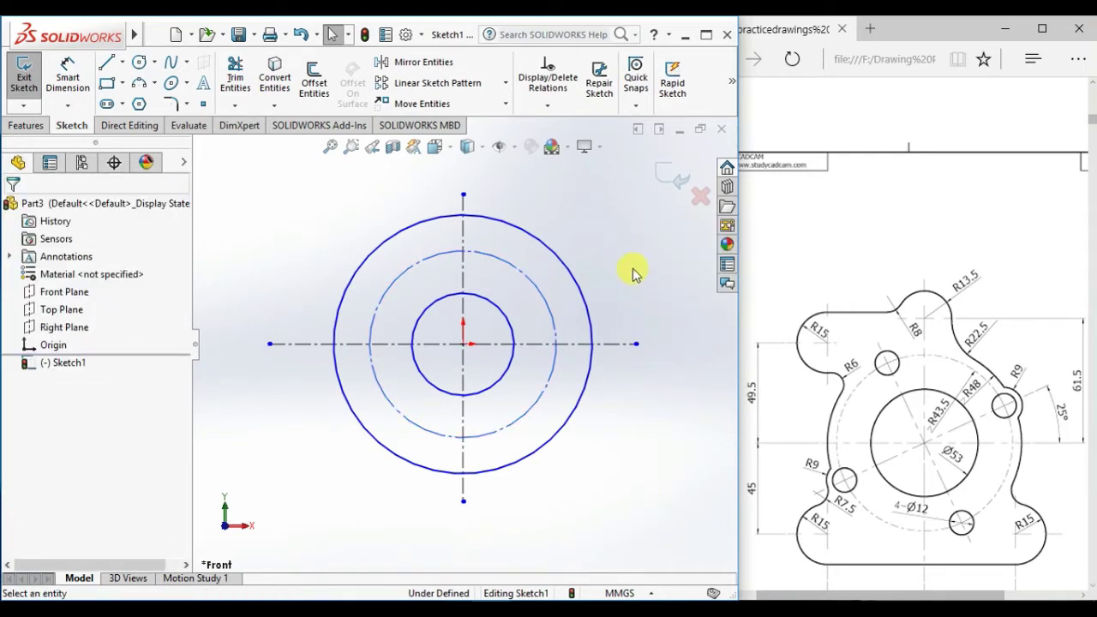
Dimension the innermost circle with a diameter of 53 mm.
{"action": "right_click_drag", "start_coordinate": [637, 532], "coordinate": [634, 480]}
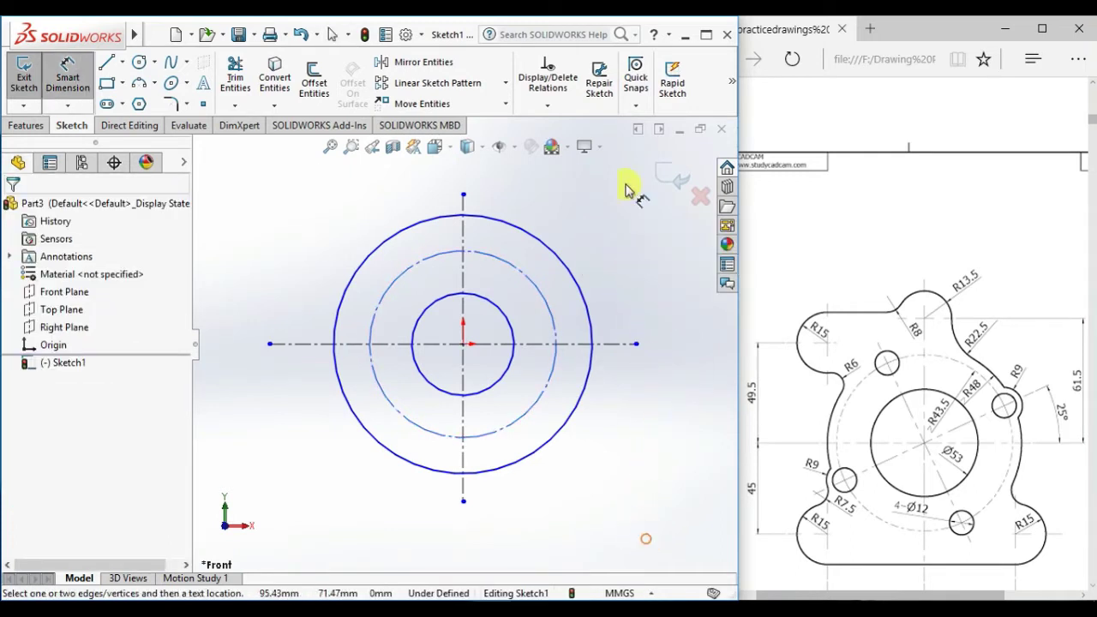
{"action": "left_click", "coordinate": [509, 324]}
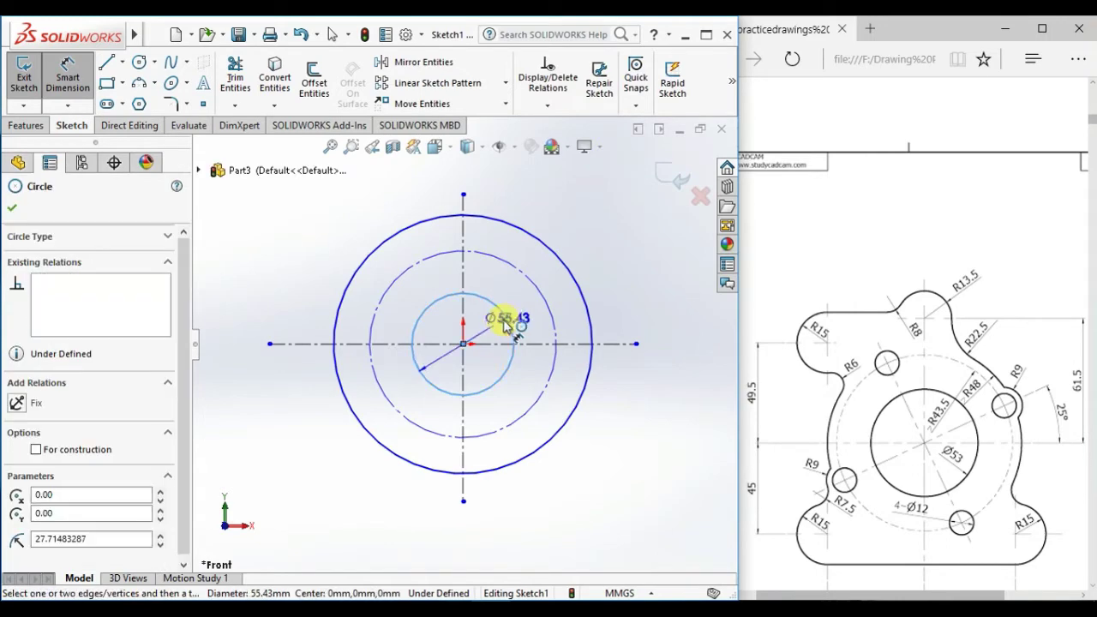
{"action": "left_click", "coordinate": [439, 365]}
{"action": "type", "text": "53"}
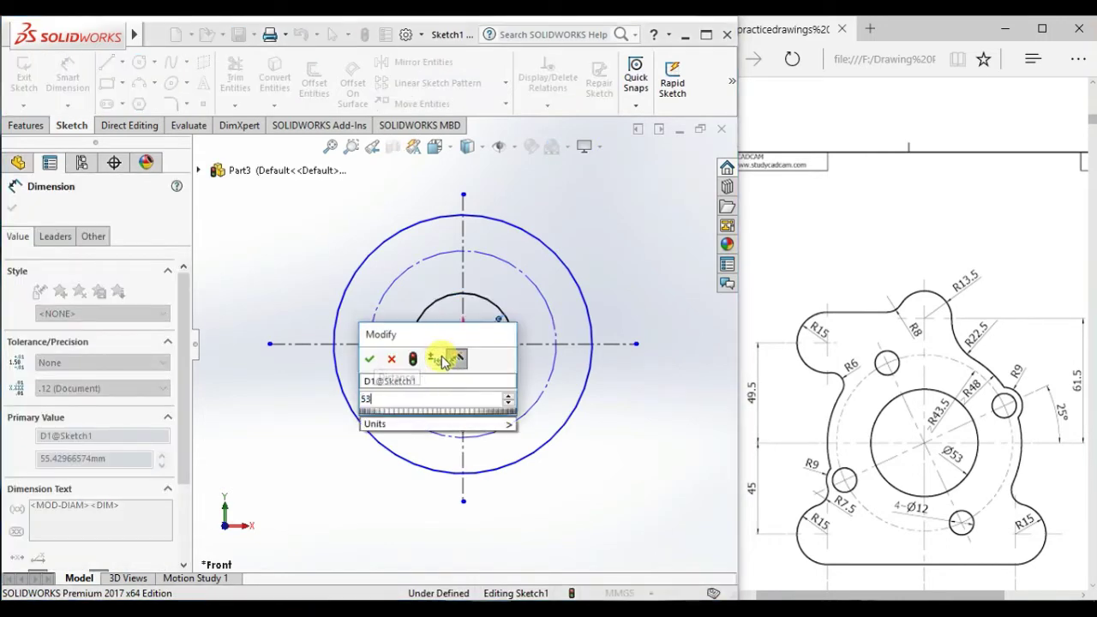
{"action": "key", "text": "Return"}
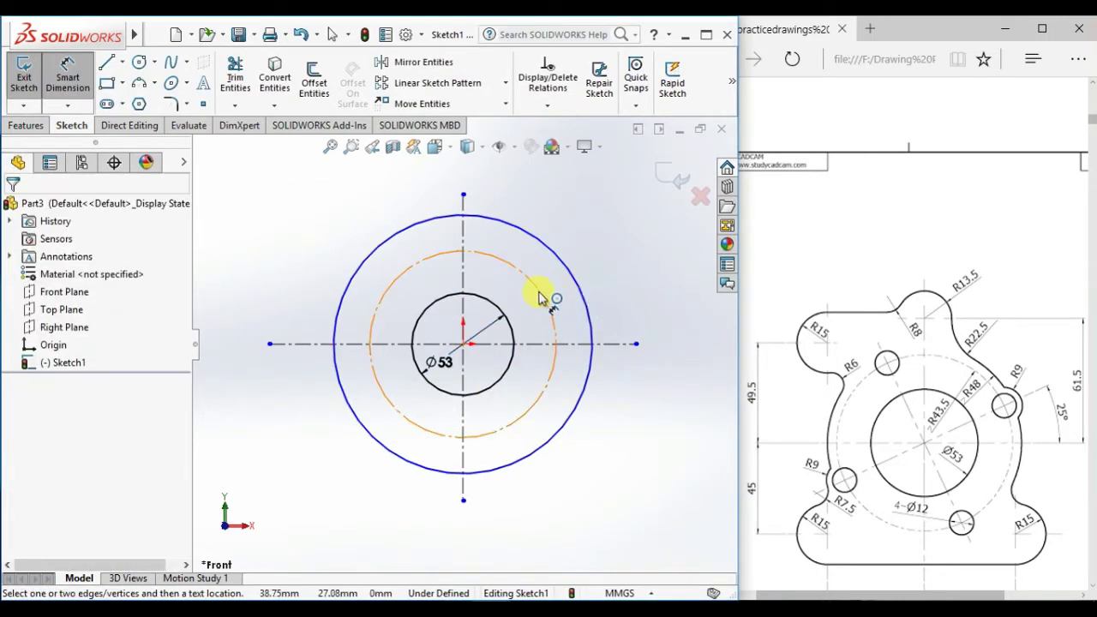
Dimension the construction circle with a diameter of 43.5*2 mm and display the dimension as a radius.
{"action": "left_click", "coordinate": [540, 297]}
{"action": "left_click", "coordinate": [513, 296]}
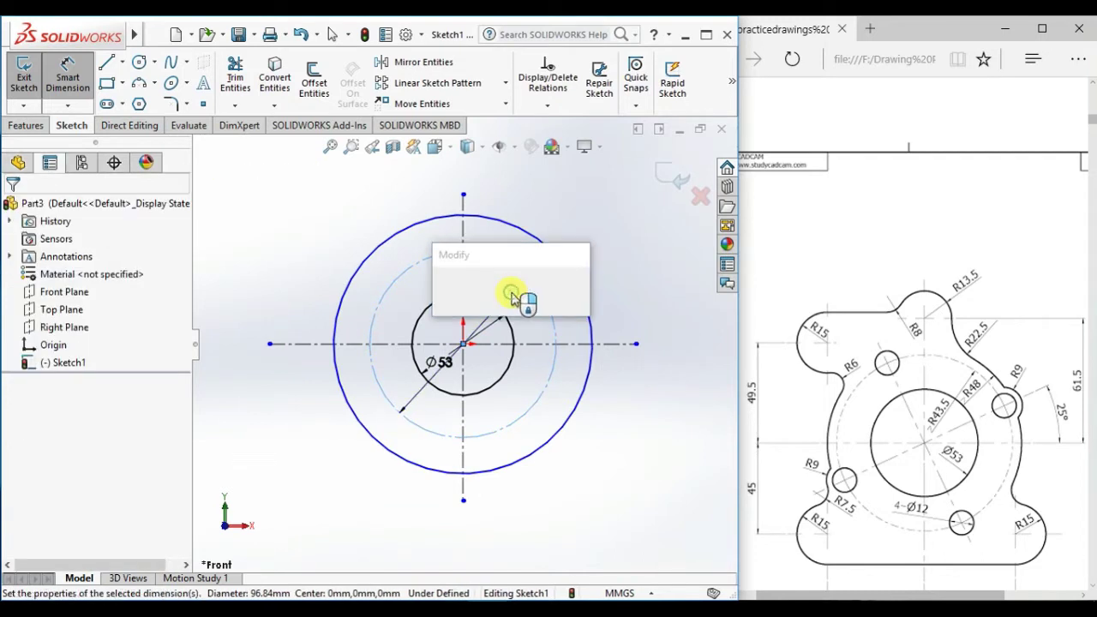
{"action": "type", "text": "4"}
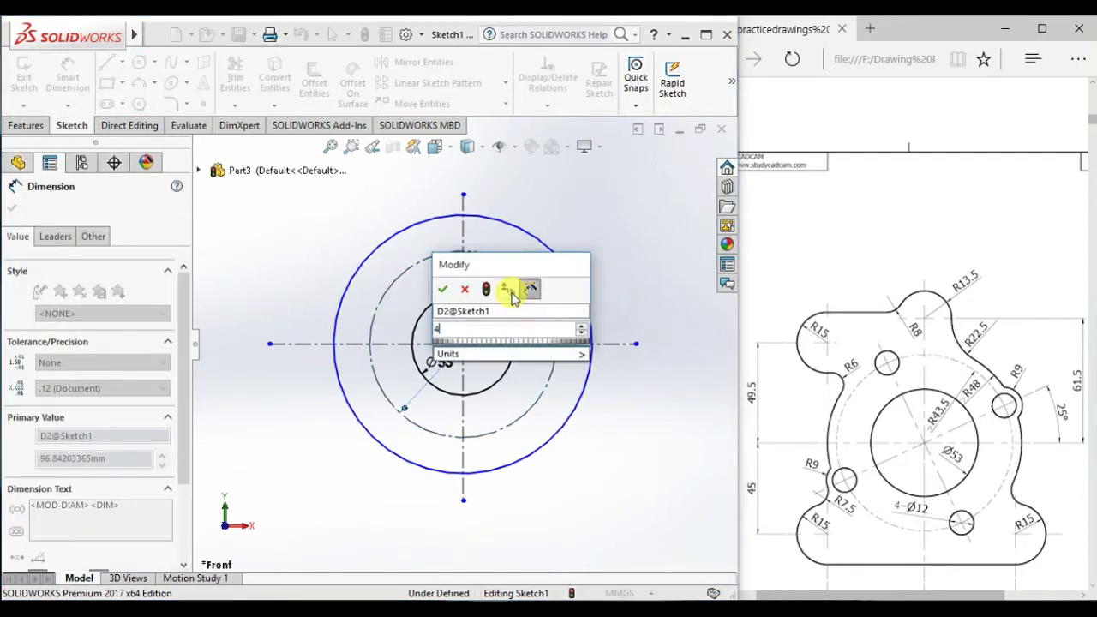
{"action": "type", "text": "3."}
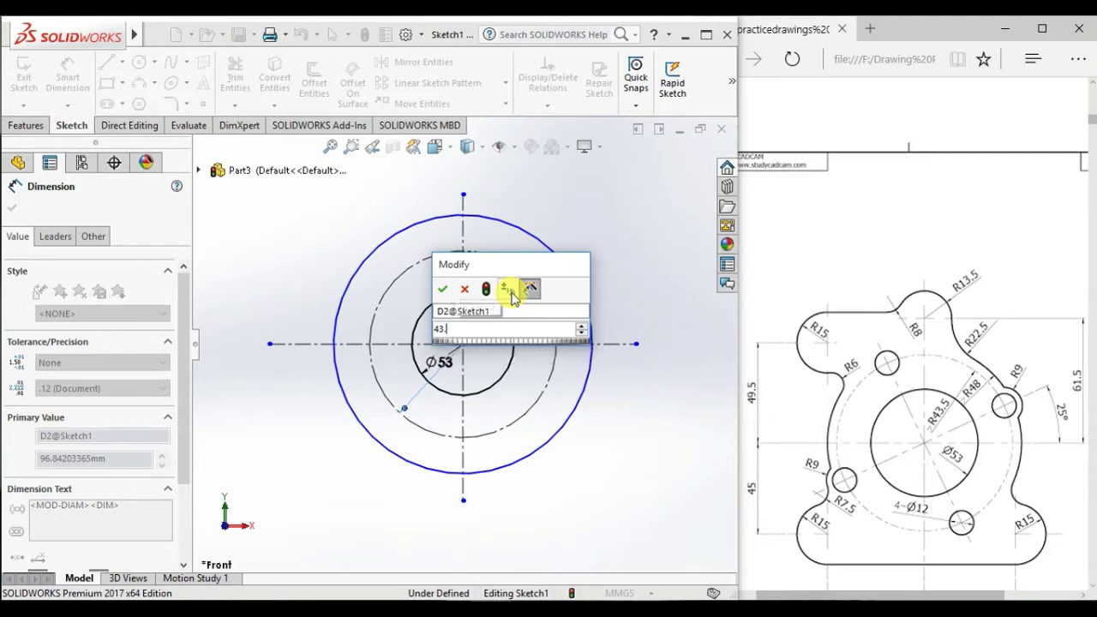
{"action": "type", "text": "5*2"}
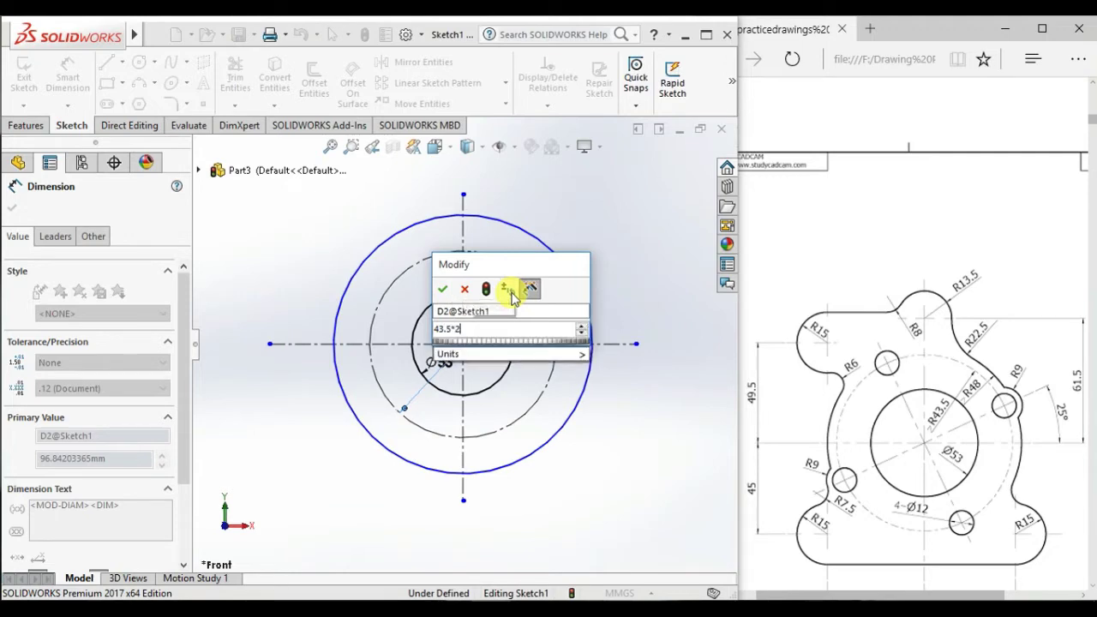
{"action": "key", "text": "Return"}
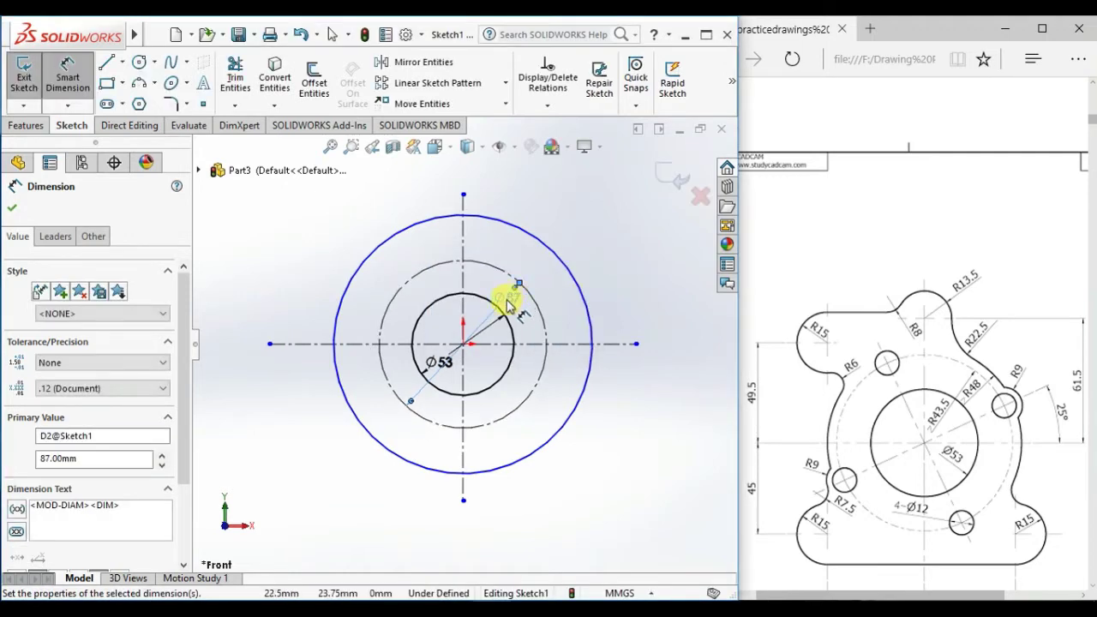
{"action": "right_click", "coordinate": [508, 305]}
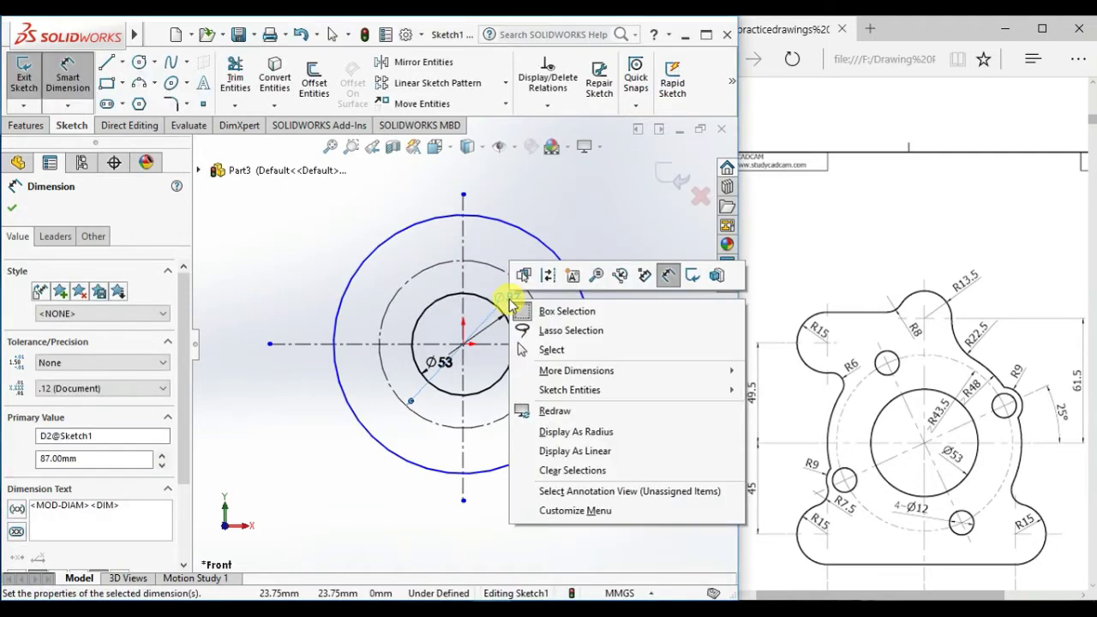
{"action": "left_click", "coordinate": [577, 433]}
{"action": "left_click", "coordinate": [643, 243]}
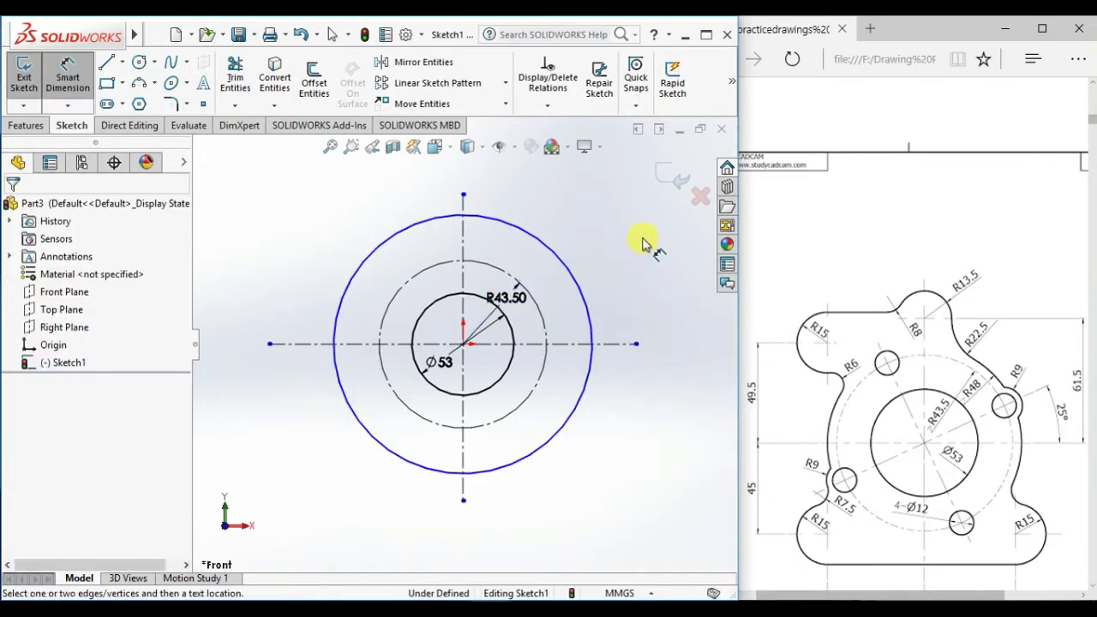
Dimension the outermost circle with a diameter of 48*2 mm and display the dimension as a radius.
{"action": "left_click", "coordinate": [577, 288]}
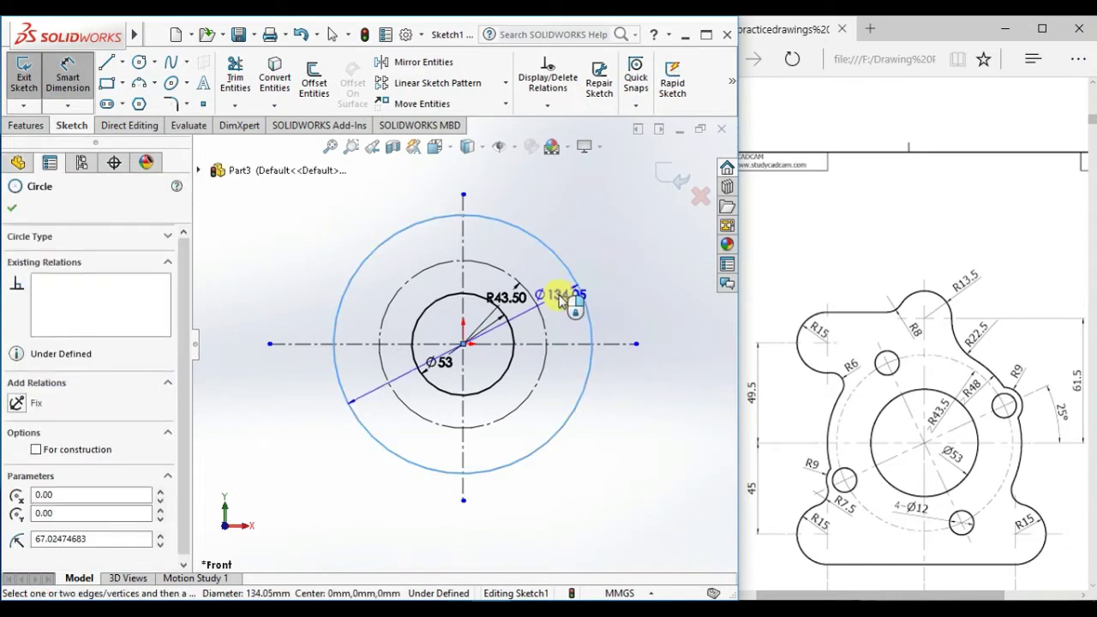
{"action": "left_click", "coordinate": [557, 296]}
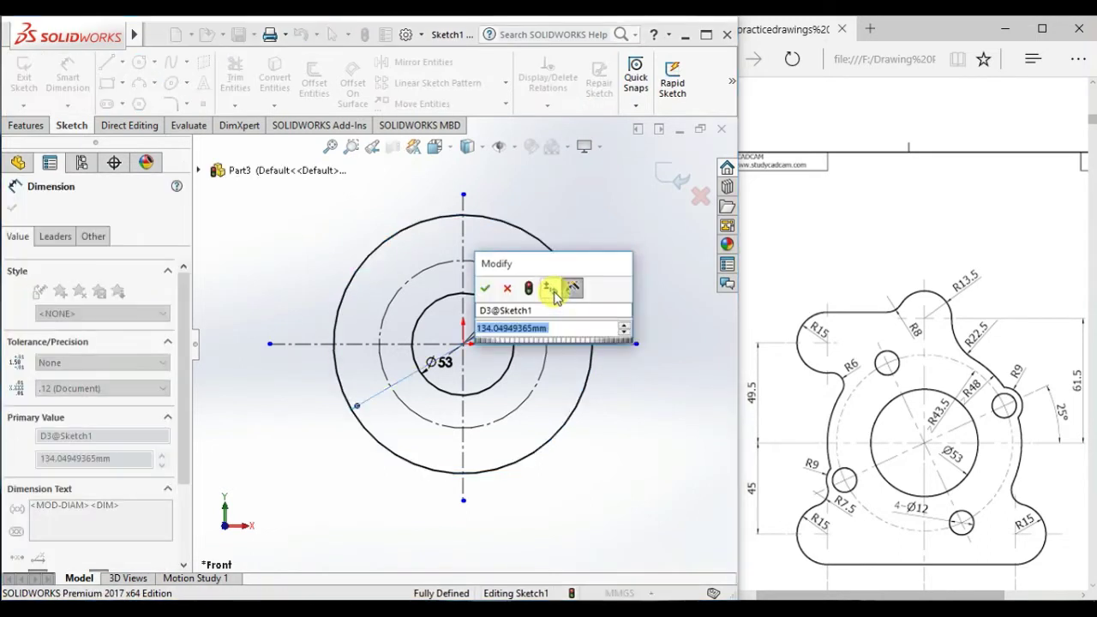
{"action": "type", "text": "4"}
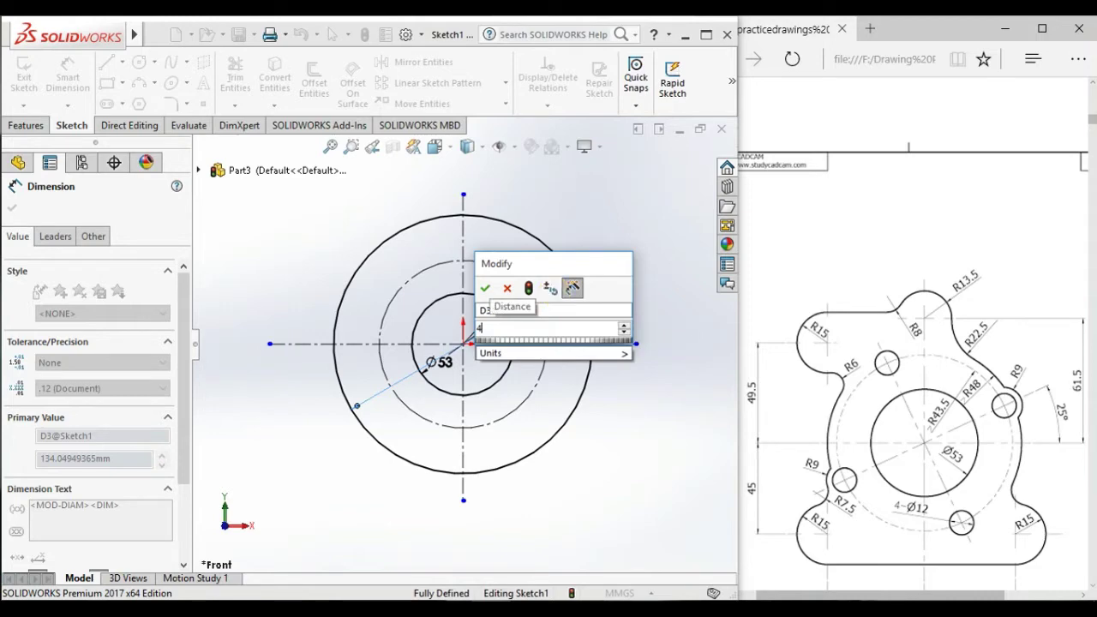
{"action": "type", "text": "8*"}
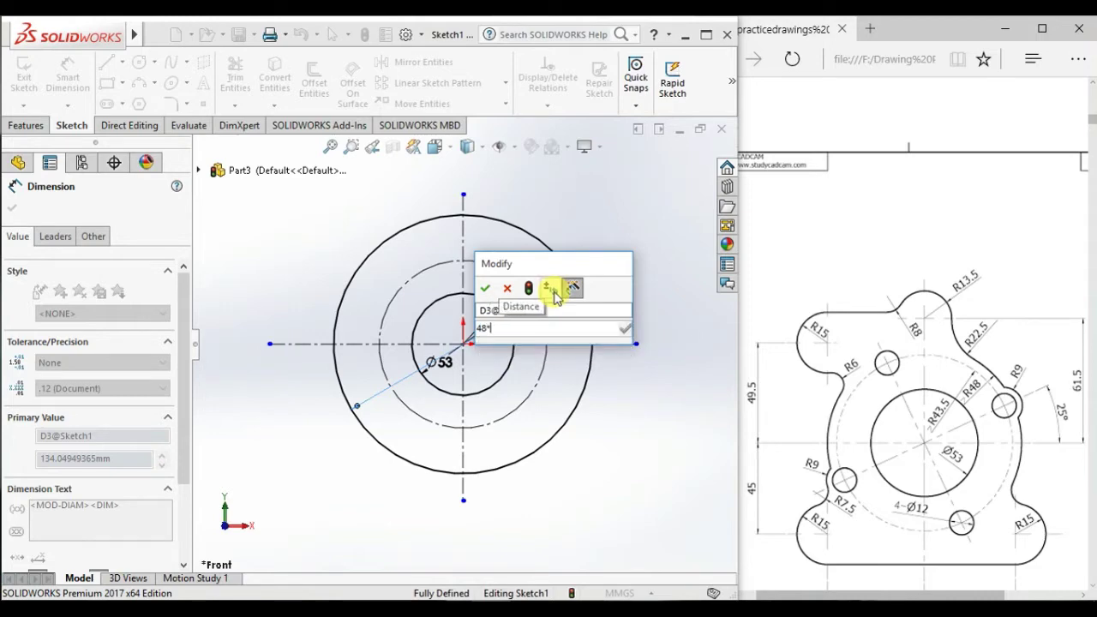
{"action": "type", "text": "2"}
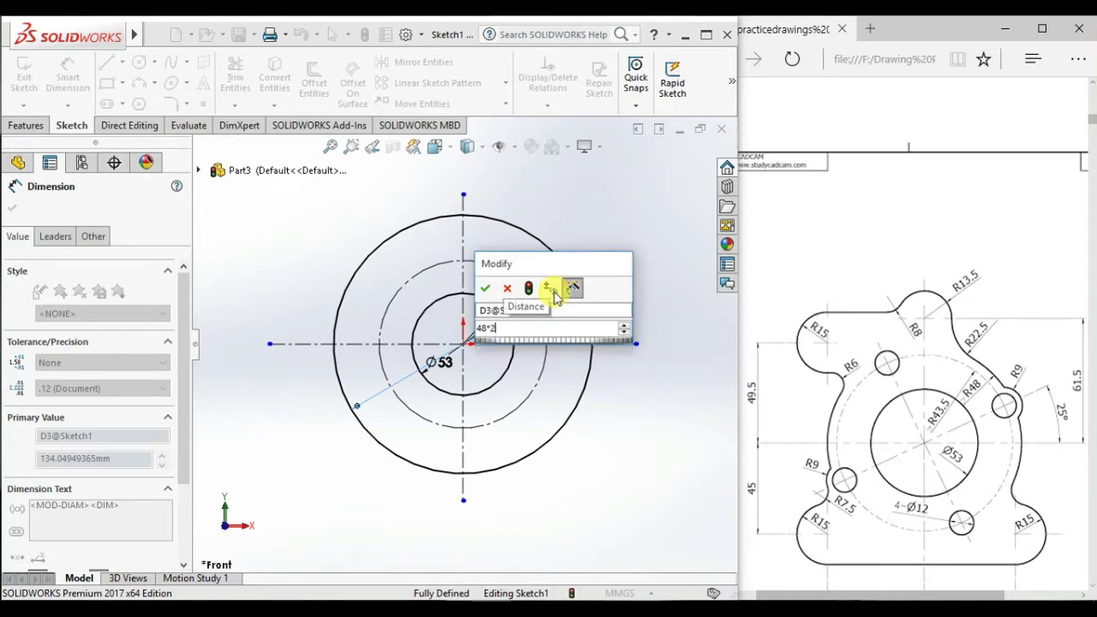
{"action": "key", "text": "Return"}
{"action": "right_click", "coordinate": [534, 309]}
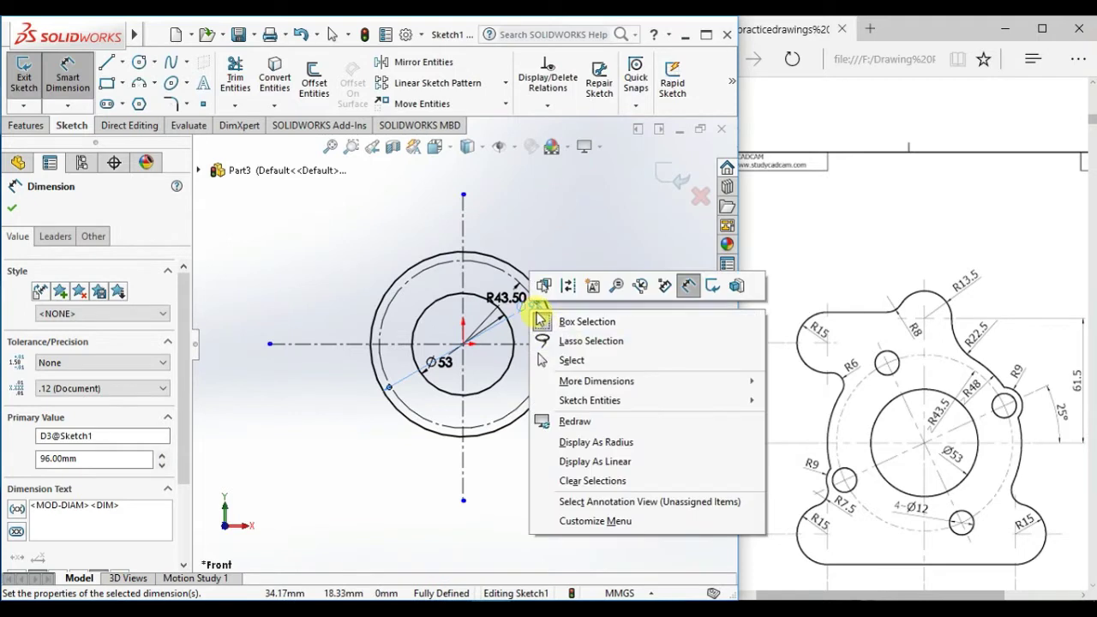
{"action": "left_click", "coordinate": [591, 442]}
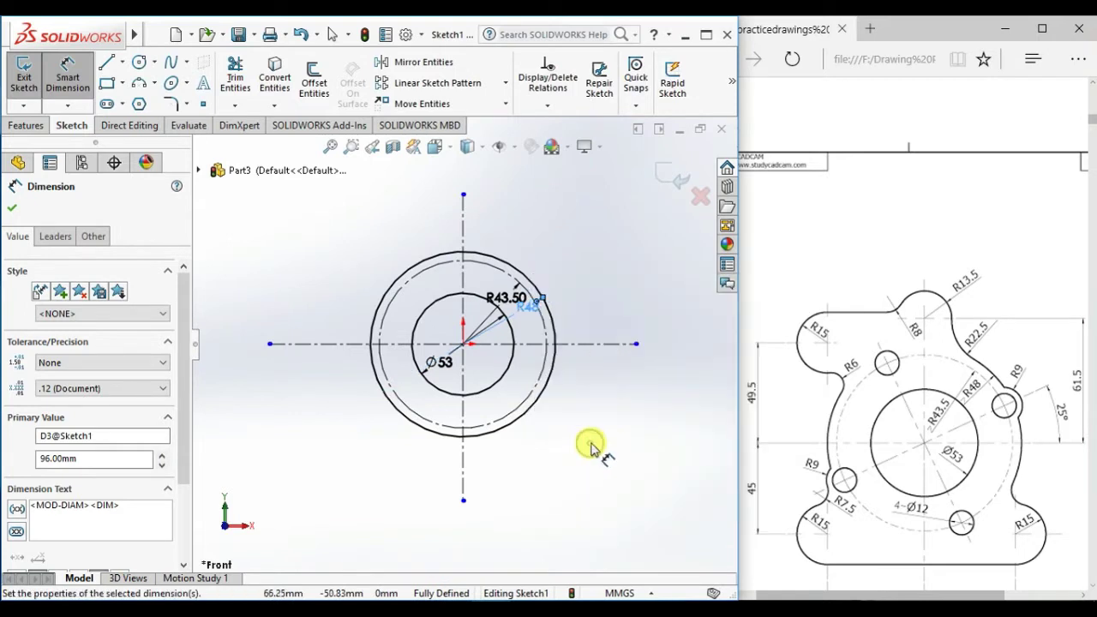
Draw a construction centerline about 102 mm long from the origin, sloping up to the right at about 25 degrees.
{"action": "left_click", "coordinate": [632, 434]}
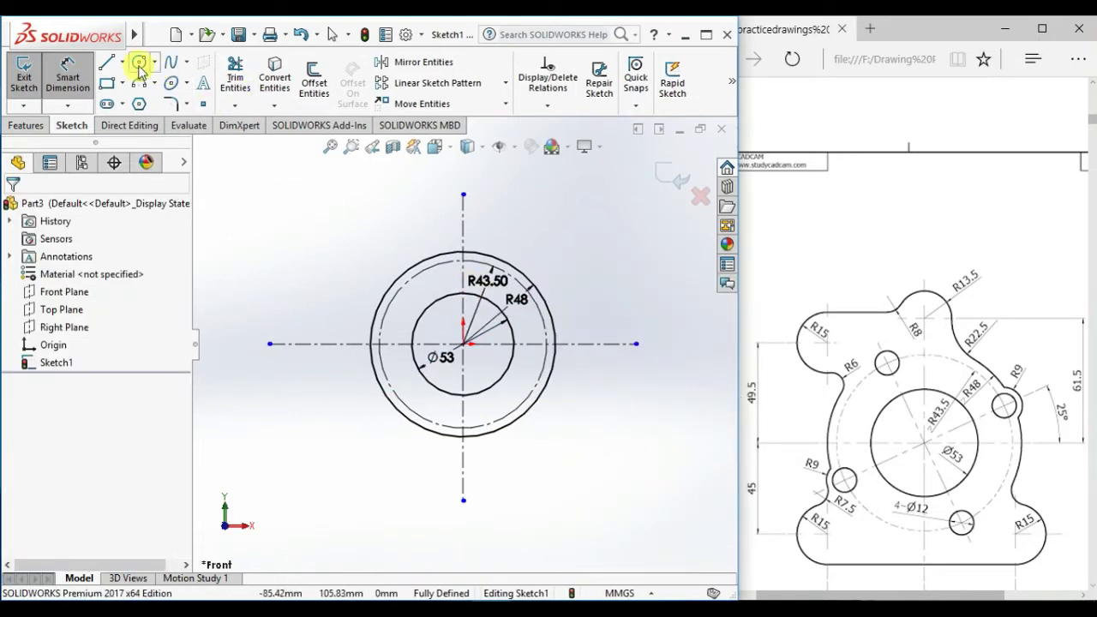
{"action": "left_click", "coordinate": [124, 65]}
{"action": "left_click", "coordinate": [135, 98]}
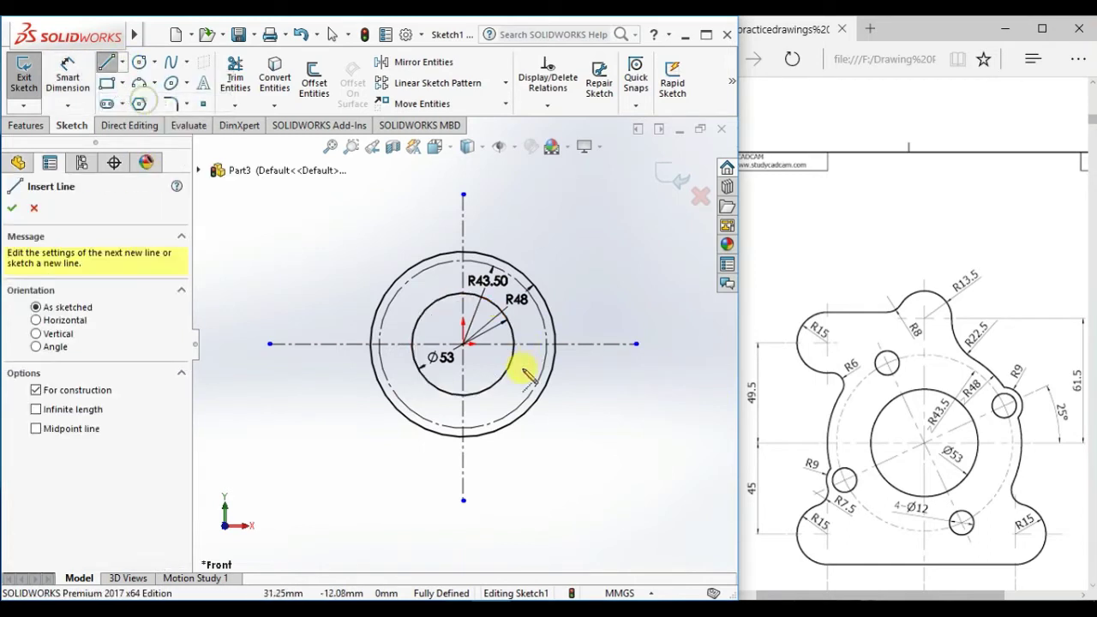
{"action": "left_click", "coordinate": [464, 343]}
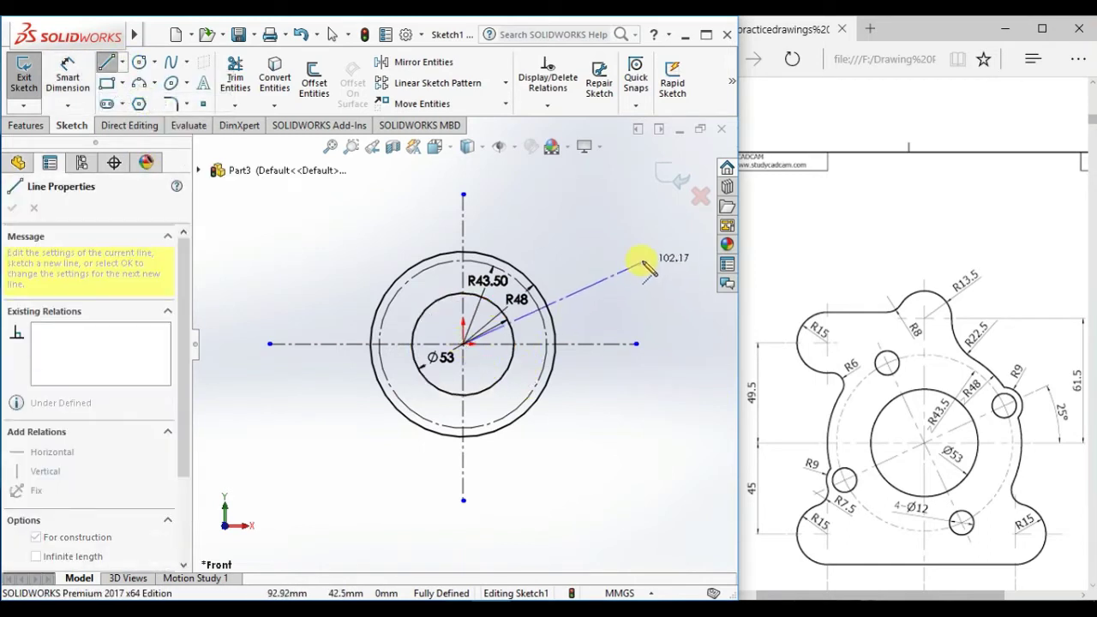
{"action": "right_click", "coordinate": [609, 214]}
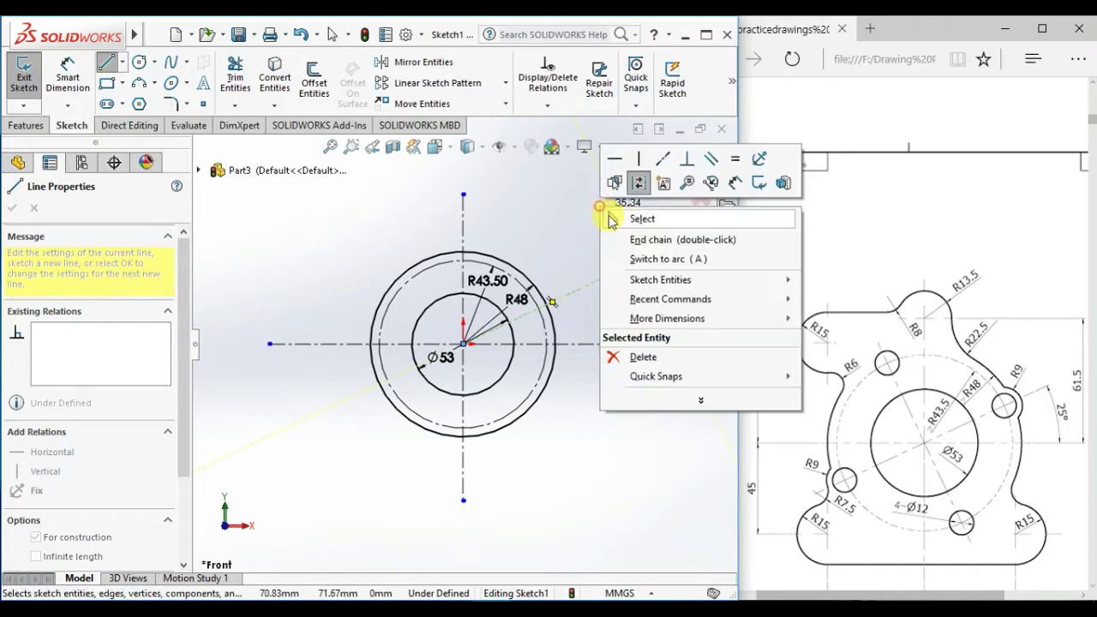
{"action": "left_click", "coordinate": [626, 219]}
Dimension the angle between the horizontal centerline and the sloped centerline as 25 degrees.
{"action": "right_click_drag", "start_coordinate": [678, 505], "coordinate": [669, 446]}
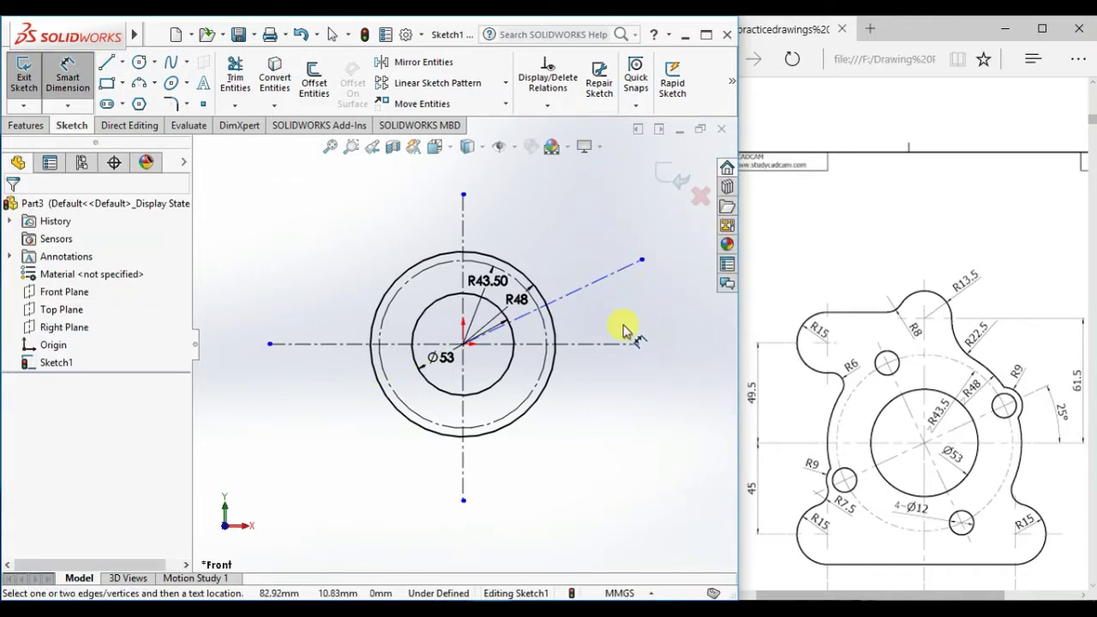
{"action": "left_click", "coordinate": [617, 345]}
{"action": "left_click", "coordinate": [630, 264]}
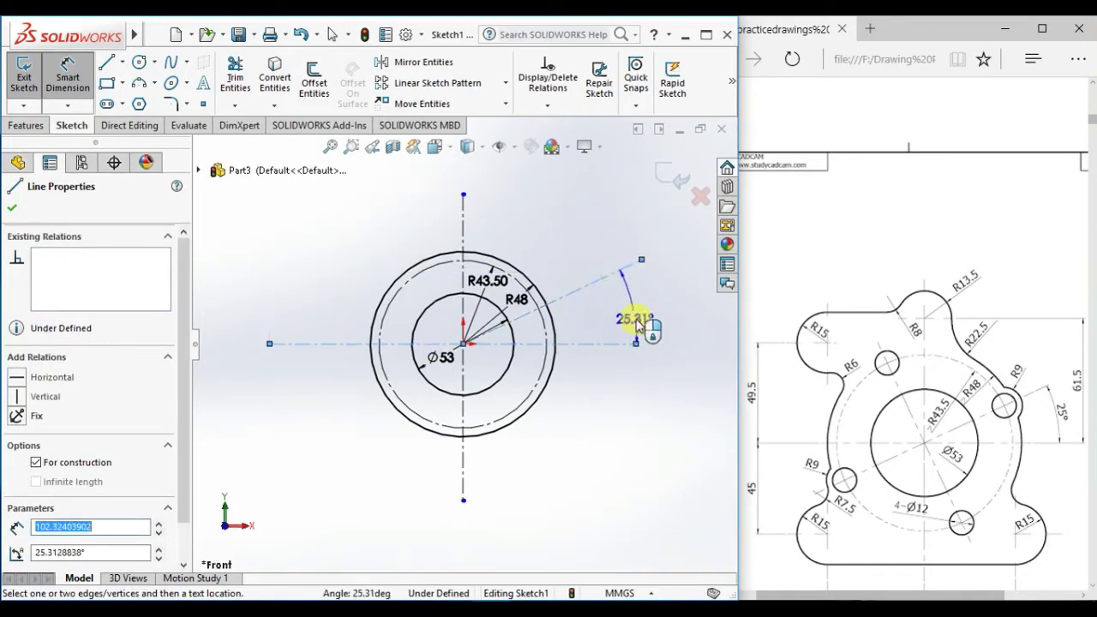
{"action": "left_click", "coordinate": [687, 309]}
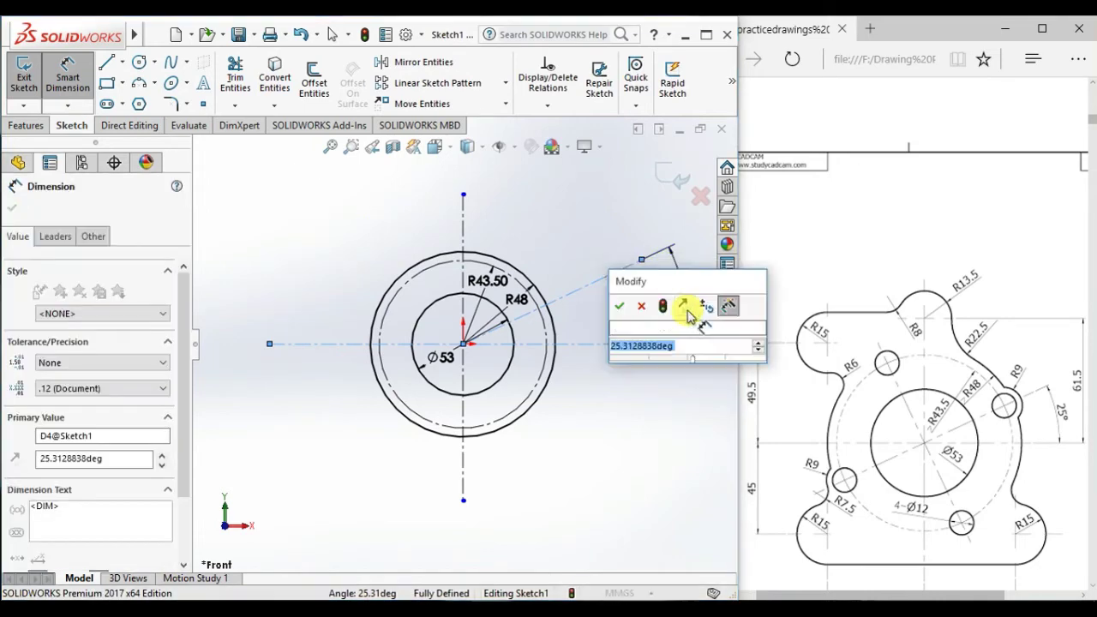
{"action": "type", "text": "25"}
{"action": "key", "text": "Return"}
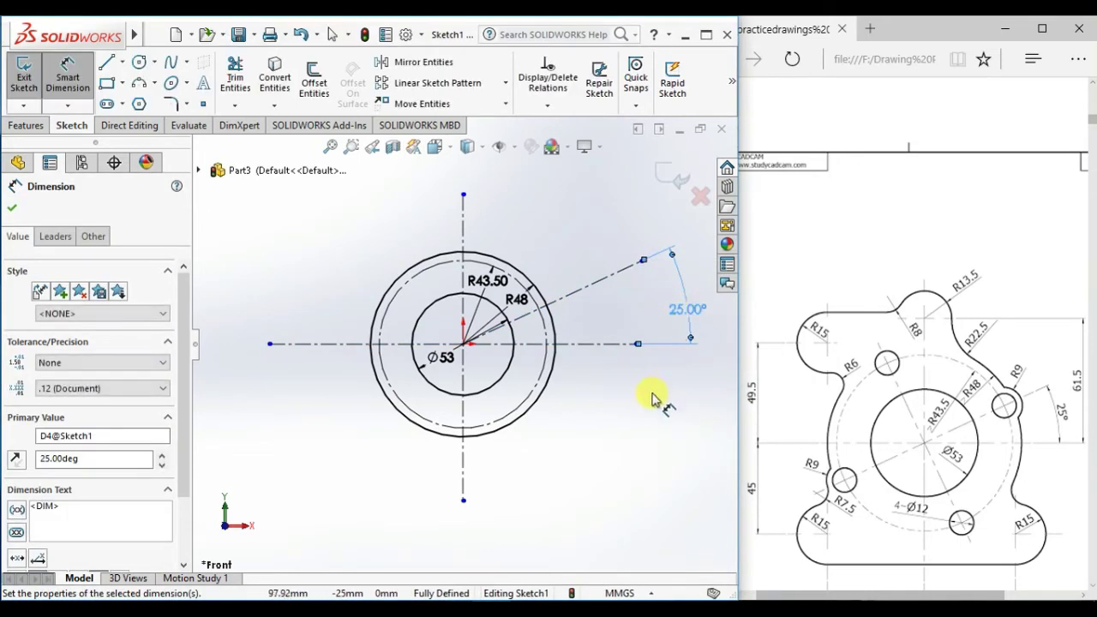
{"action": "left_click", "coordinate": [625, 397]}
Draw a circle about 7.5 mm in diameter centred where the sloped centerline crosses the R43.5 construction circle.
{"action": "key", "text": "c"}
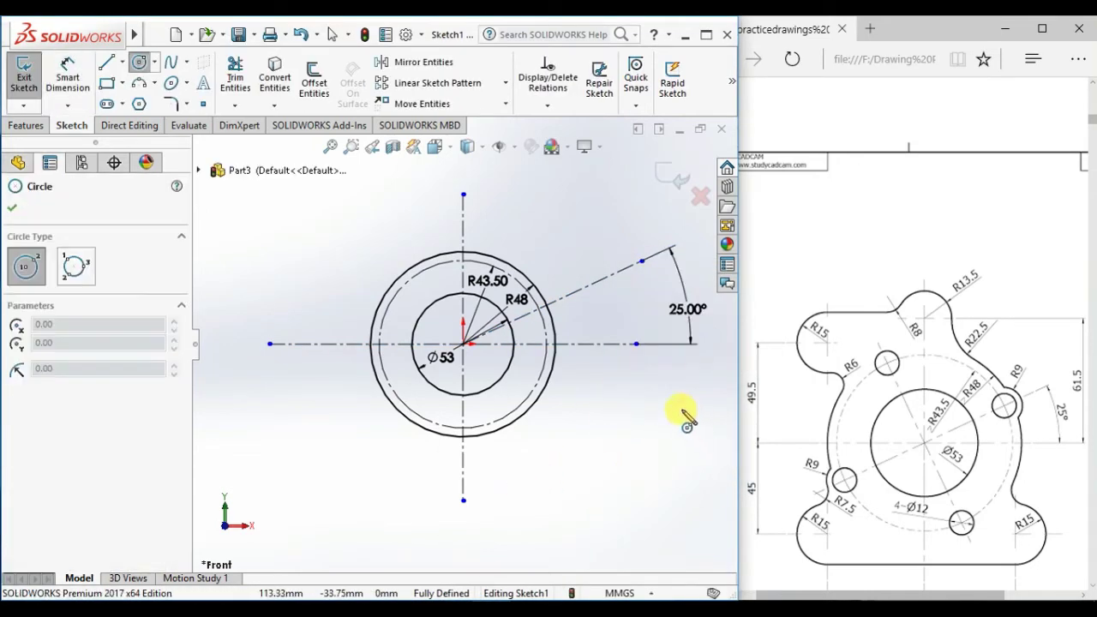
{"action": "scroll", "coordinate": [550, 334], "scroll_direction": "down", "scroll_amount": 6}
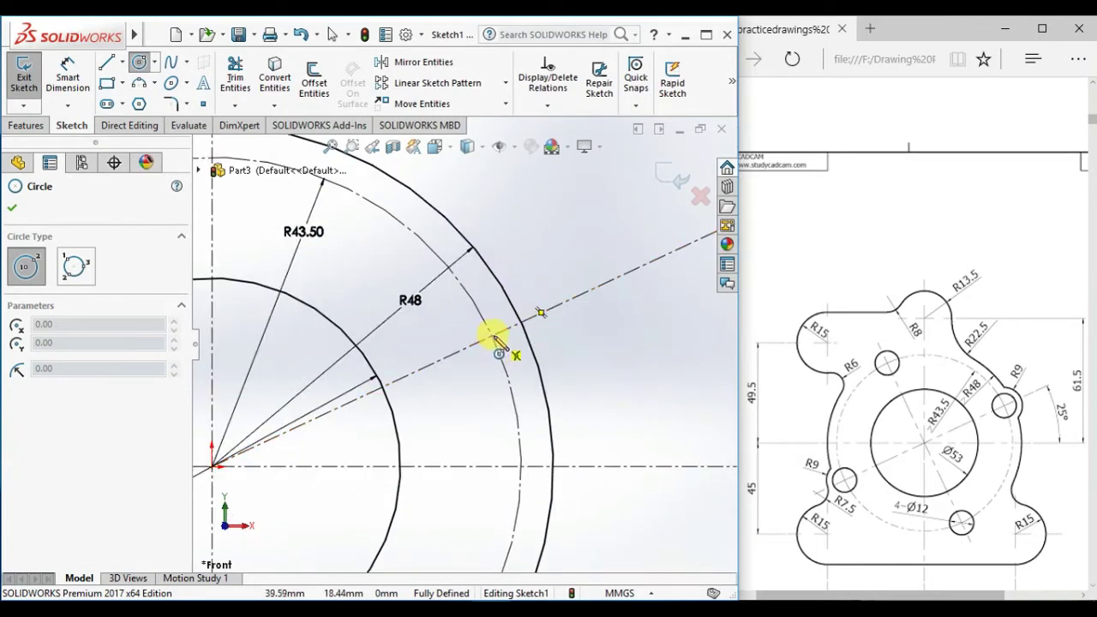
{"action": "left_click_drag", "start_coordinate": [493, 337], "coordinate": [507, 363]}
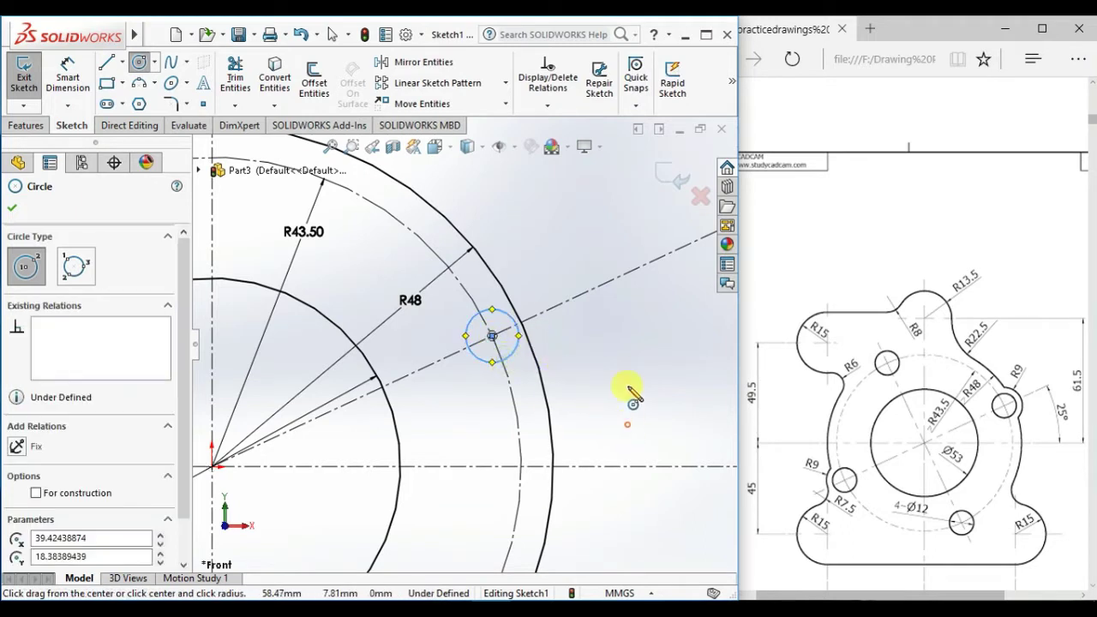
Dimension the small bolt-hole circle with a diameter of 12 mm.
{"action": "key", "text": "d"}
{"action": "left_click", "coordinate": [485, 364]}
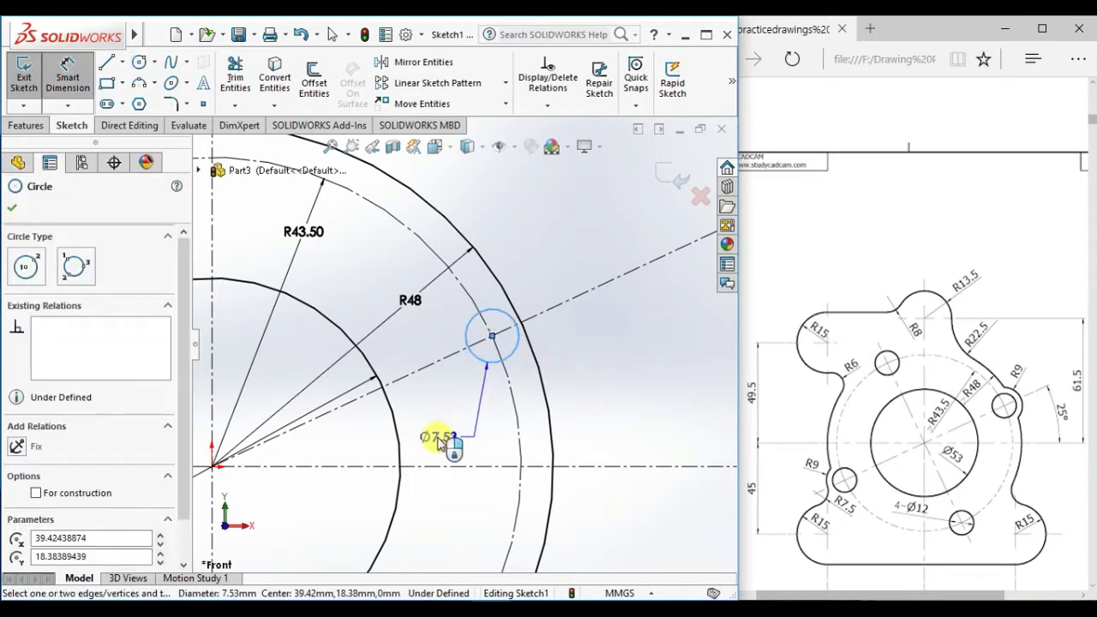
{"action": "left_click", "coordinate": [442, 441]}
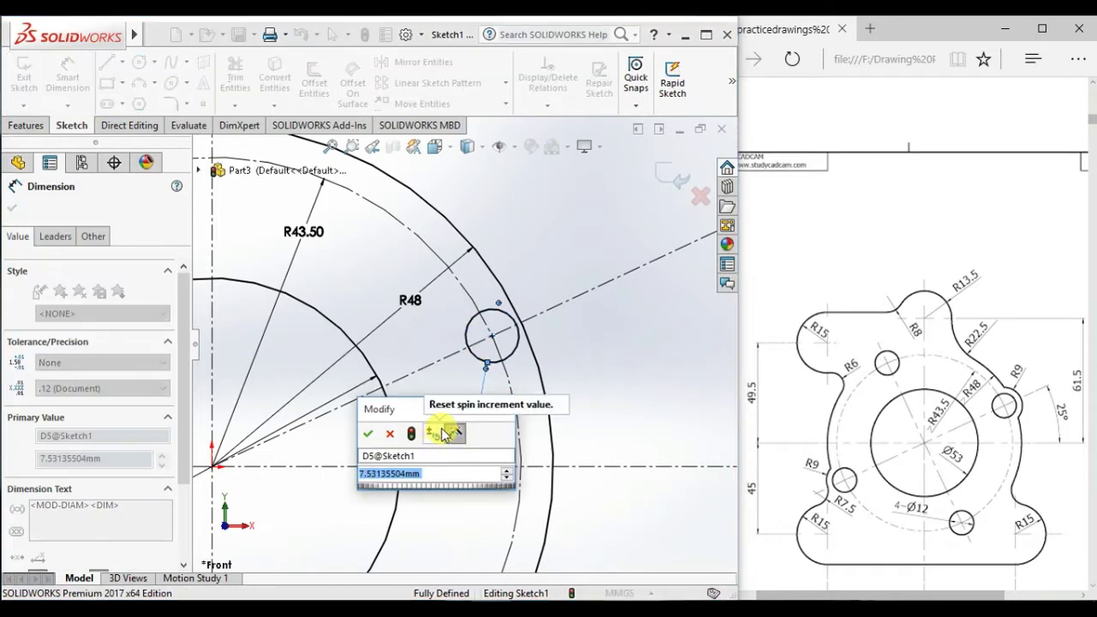
{"action": "type", "text": "12"}
{"action": "key", "text": "Return"}
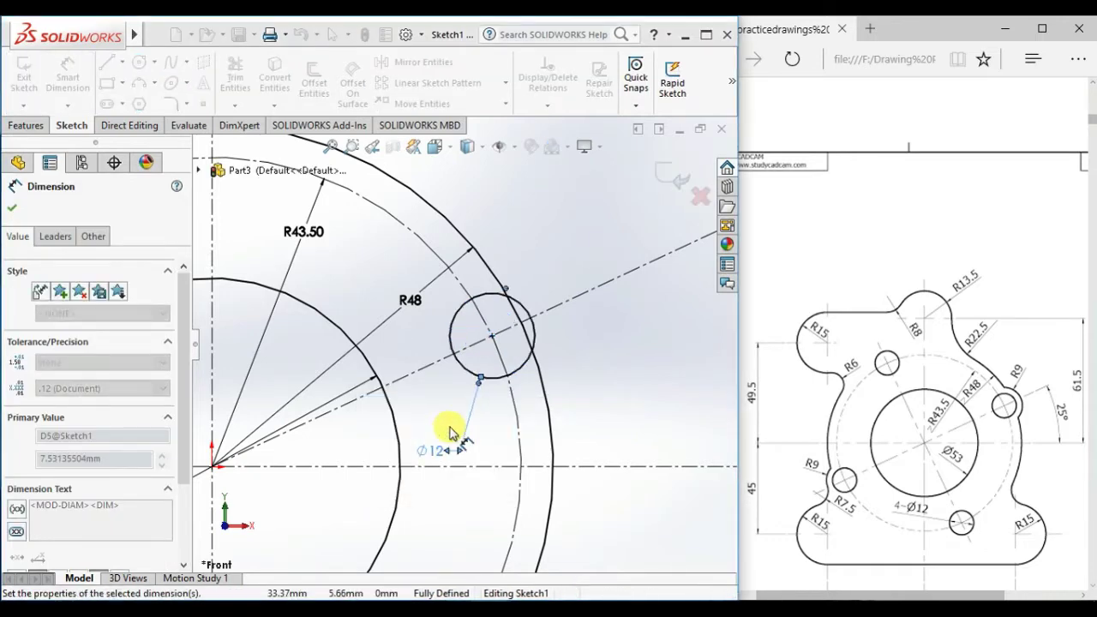
{"action": "left_click", "coordinate": [624, 379]}
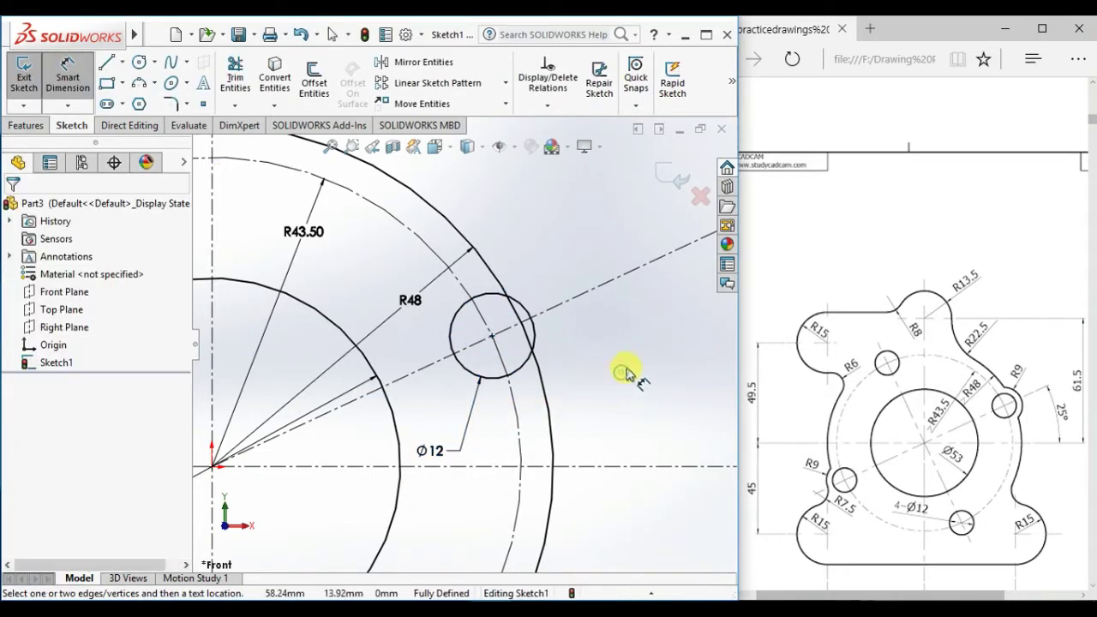
Create a circular sketch pattern of the 12 mm hole about the origin with 4 equally spaced instances over 360 degrees.
{"action": "key", "text": "f"}
{"action": "key", "text": "Escape"}
{"action": "scroll", "coordinate": [315, 370], "scroll_direction": "down", "scroll_amount": 3}
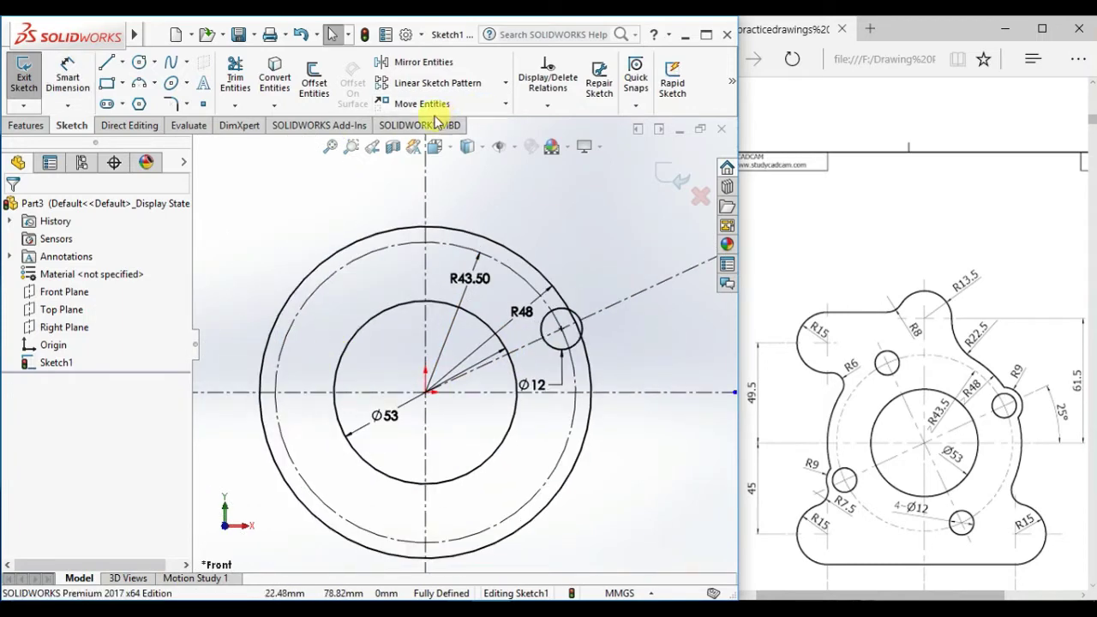
{"action": "left_click", "coordinate": [507, 83]}
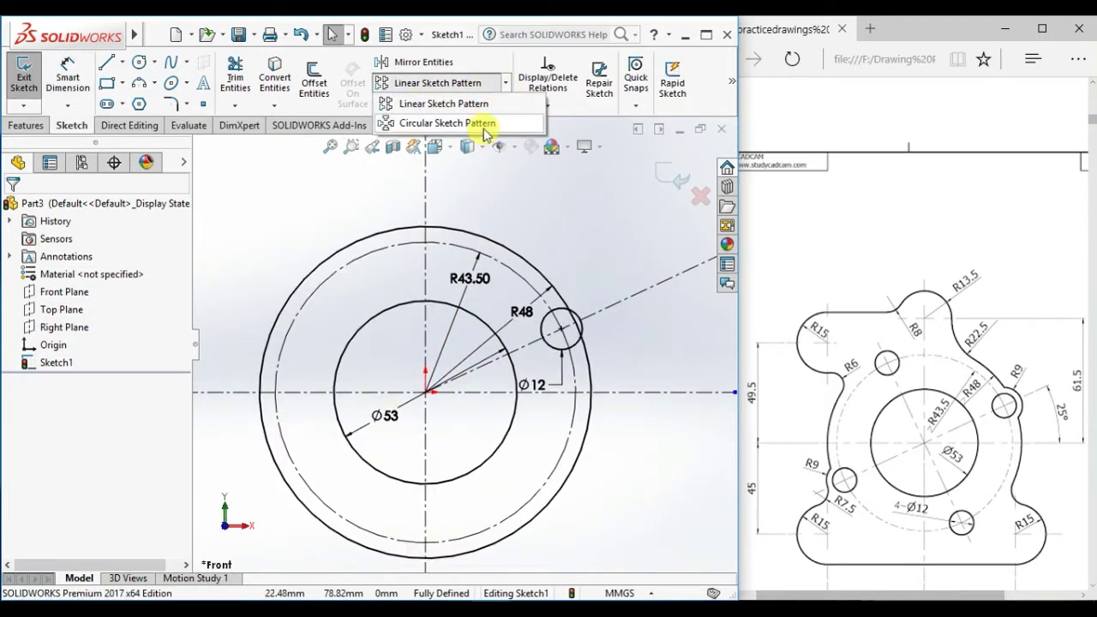
{"action": "left_click", "coordinate": [447, 124]}
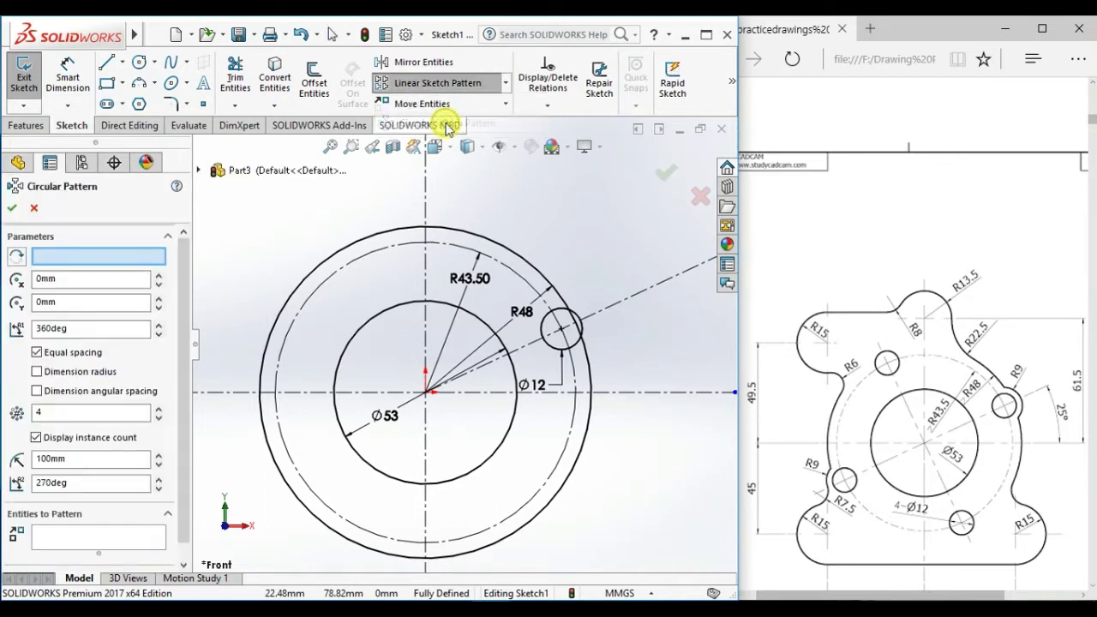
{"action": "left_click", "coordinate": [542, 324]}
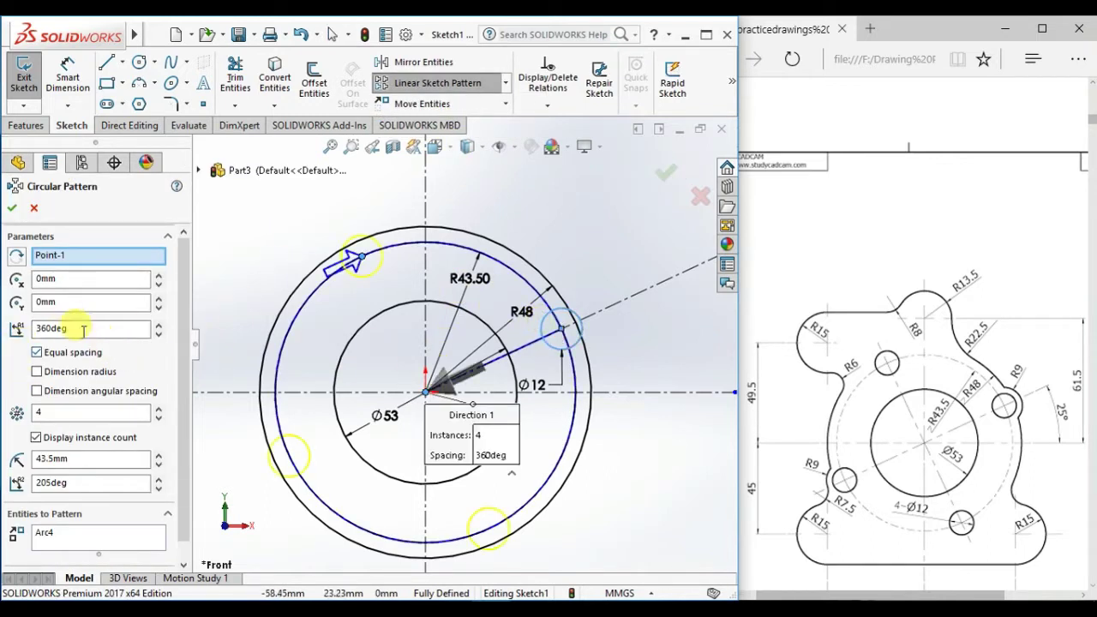
{"action": "left_click", "coordinate": [36, 329]}
{"action": "double_click", "coordinate": [54, 330]}
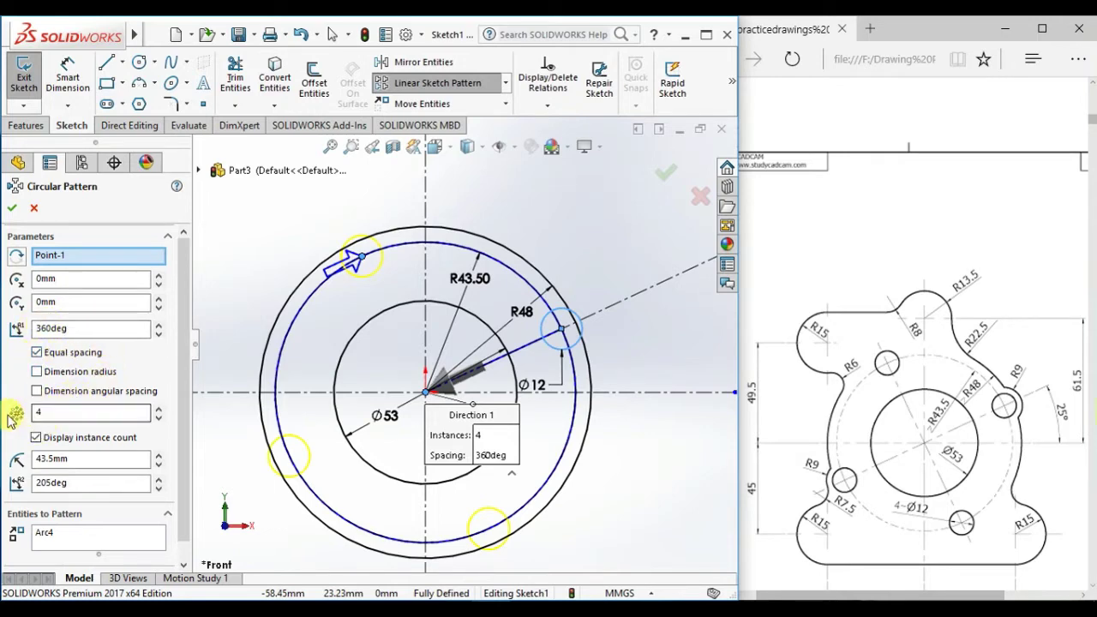
{"action": "double_click", "coordinate": [35, 413]}
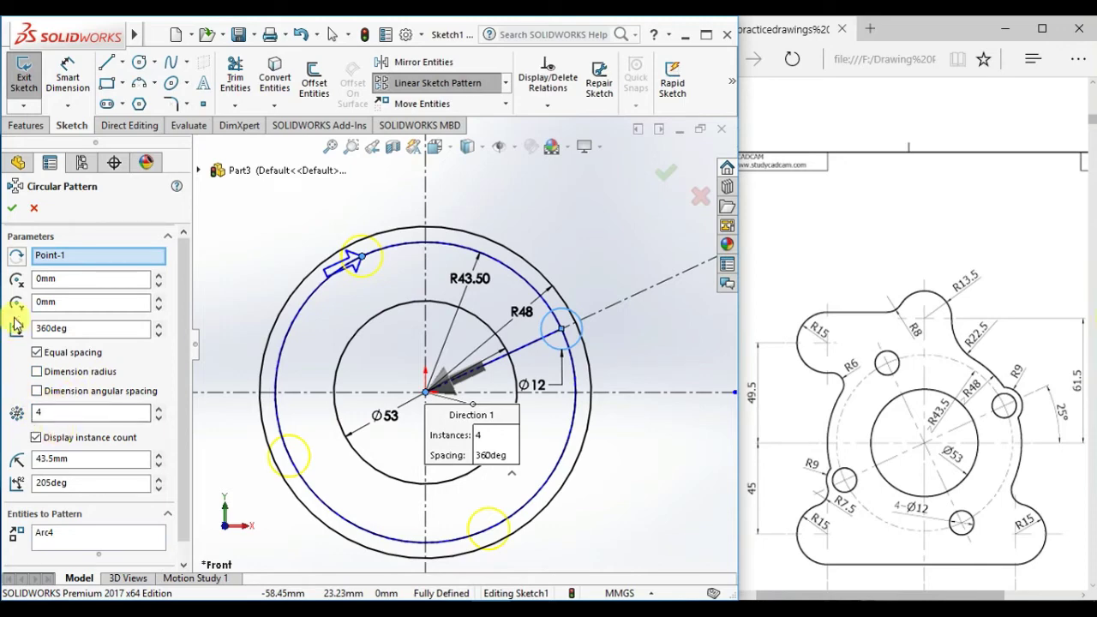
{"action": "left_click", "coordinate": [12, 210]}
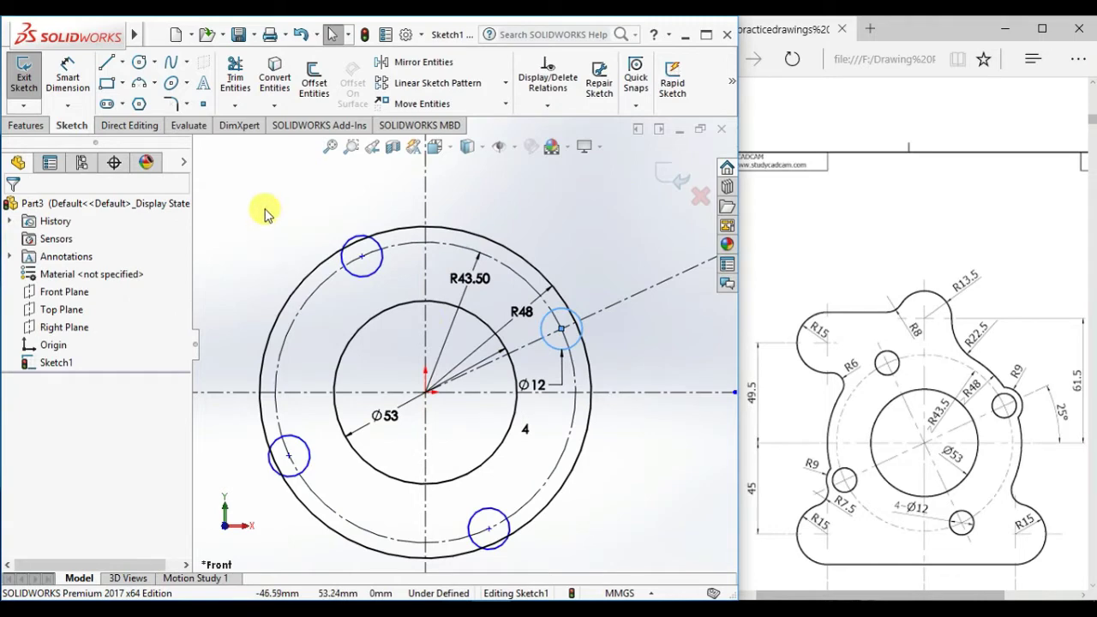
Pull a patterned hole aside to expose the pattern's centre point, and make that point coincident with the origin.
{"action": "left_click", "coordinate": [289, 459]}
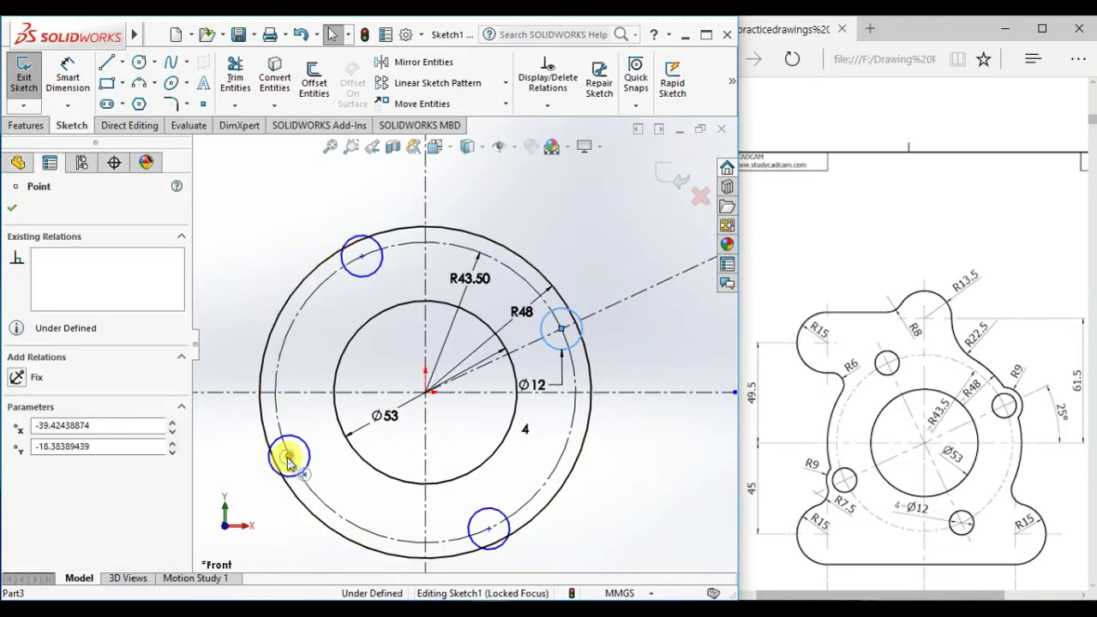
{"action": "left_click_drag", "start_coordinate": [289, 459], "coordinate": [230, 473]}
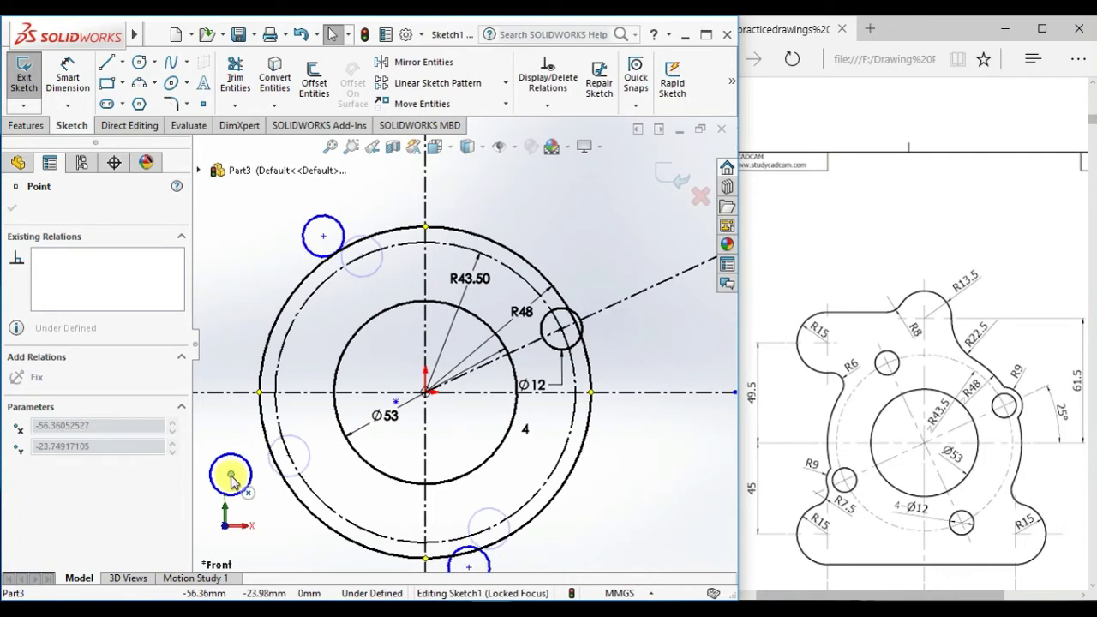
{"action": "left_click", "coordinate": [225, 343]}
{"action": "left_click", "coordinate": [396, 403]}
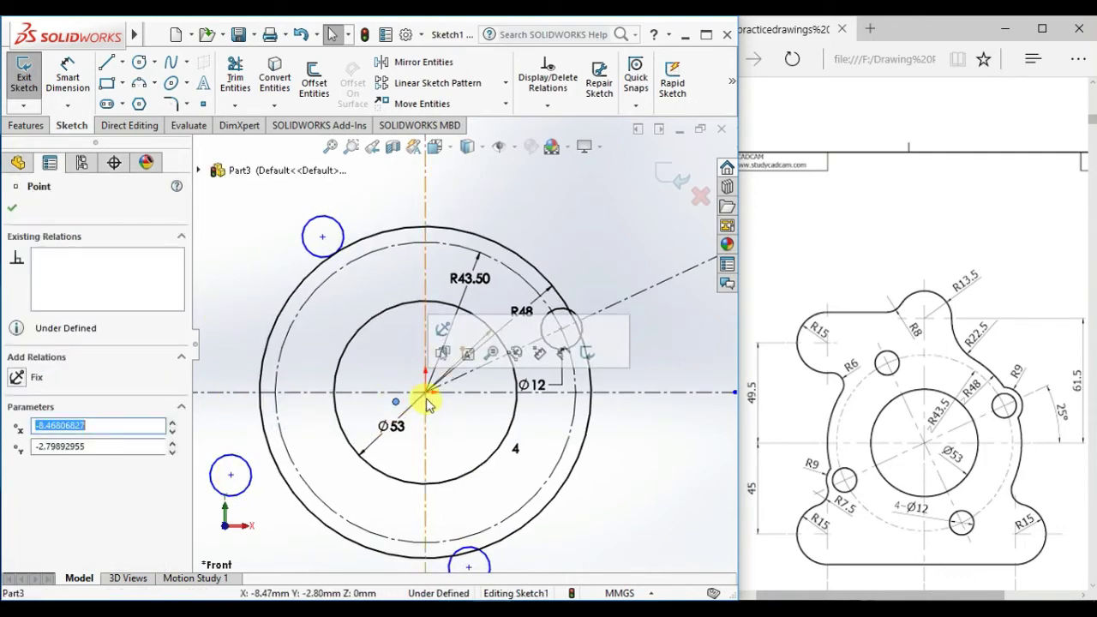
{"action": "left_click", "coordinate": [427, 394], "text": "ctrl"}
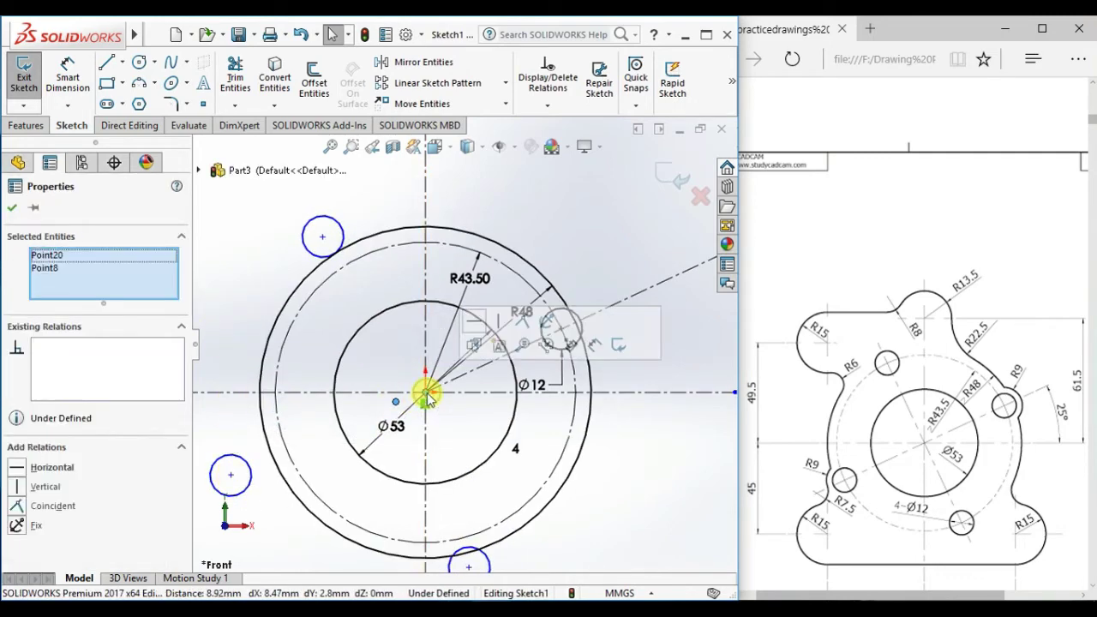
{"action": "left_click", "coordinate": [523, 321]}
{"action": "left_click", "coordinate": [725, 529]}
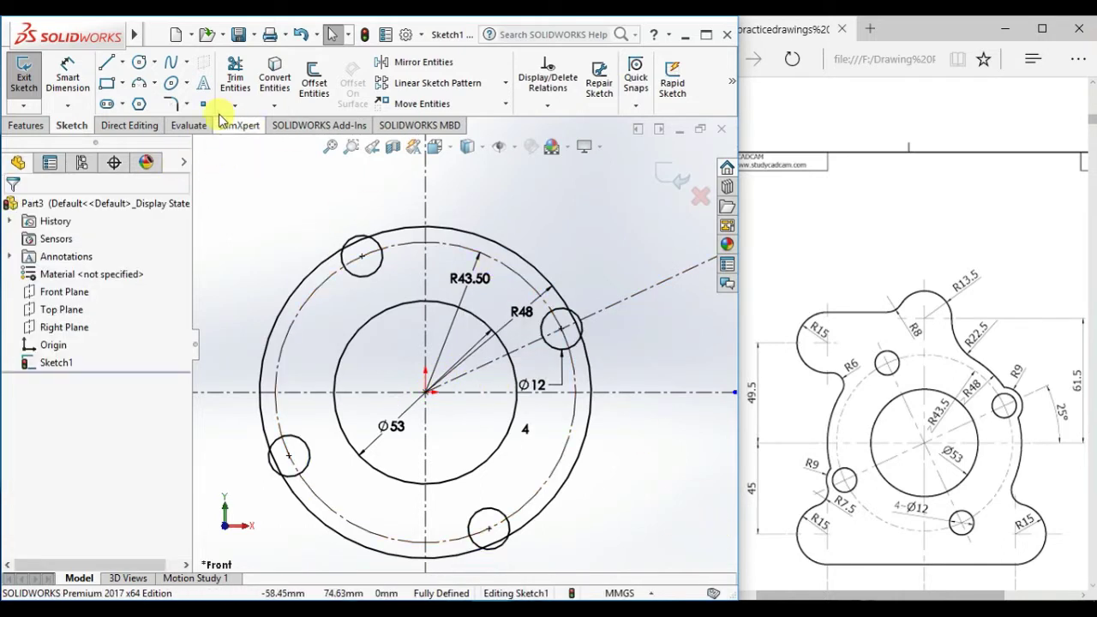
Draw a circle about 24.8 mm in diameter concentric with the original 12 mm hole on the sloped centerline.
{"action": "left_click", "coordinate": [139, 62]}
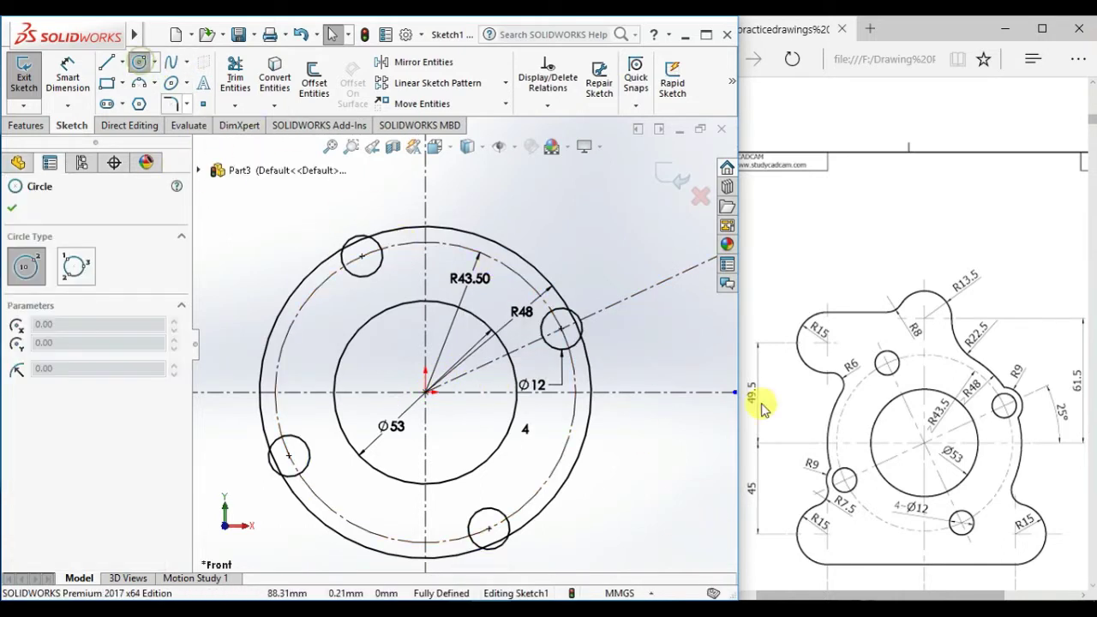
{"action": "left_click", "coordinate": [562, 330]}
{"action": "left_click", "coordinate": [600, 348]}
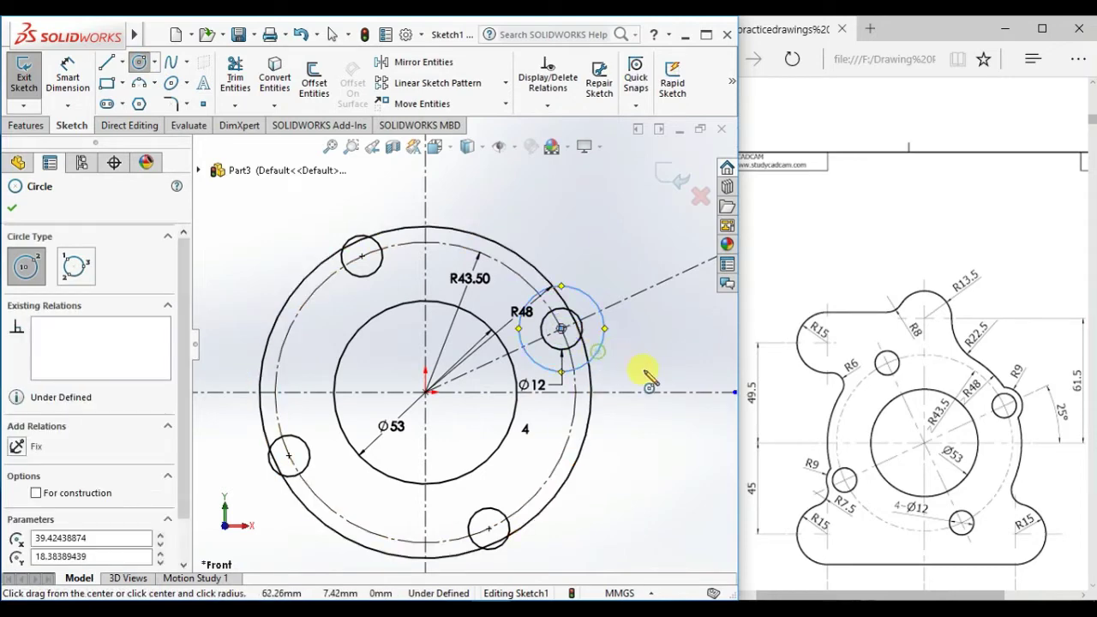
Dimension the circle around the 12 mm hole with a diameter of 18 mm and display the dimension as a radius.
{"action": "right_click_drag", "start_coordinate": [661, 382], "coordinate": [665, 209]}
{"action": "left_click", "coordinate": [594, 300]}
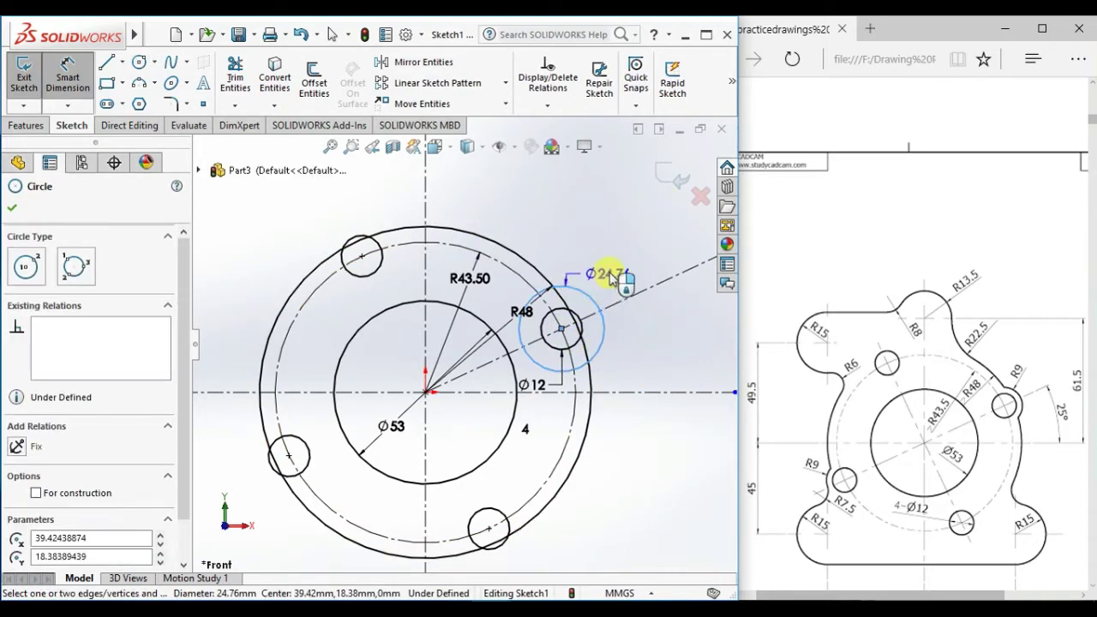
{"action": "left_click", "coordinate": [630, 272]}
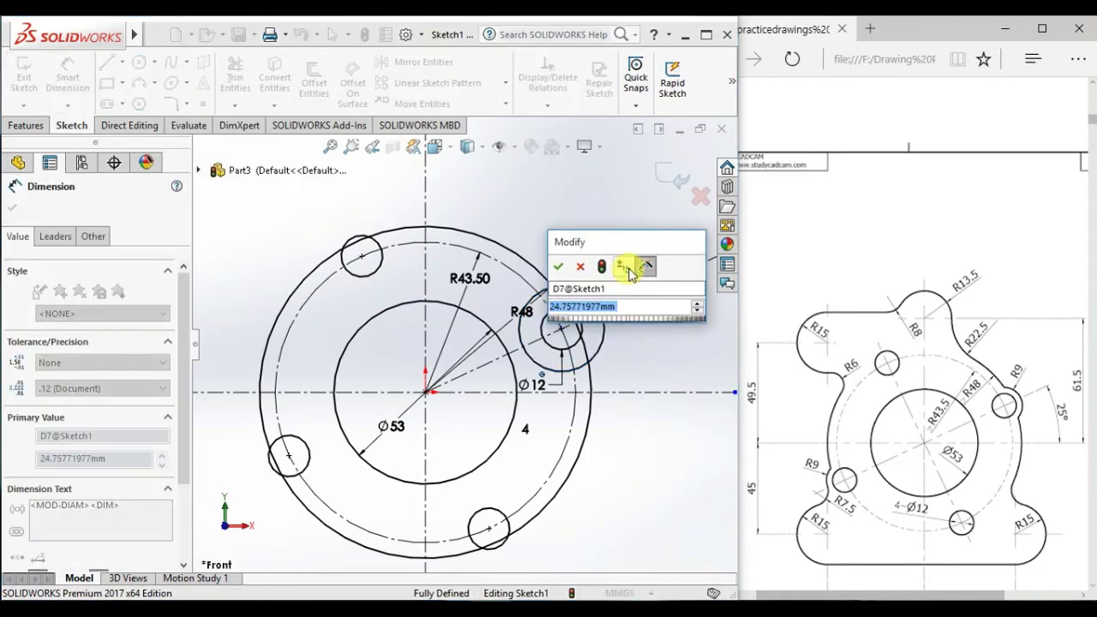
{"action": "type", "text": "18"}
{"action": "key", "text": "Return"}
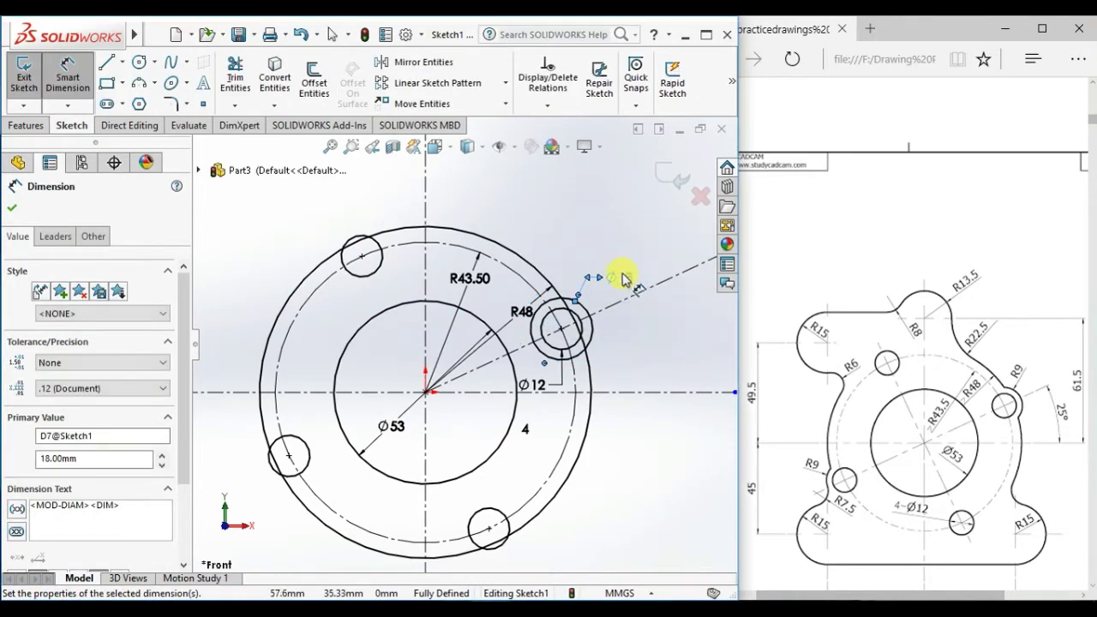
{"action": "right_click", "coordinate": [616, 283]}
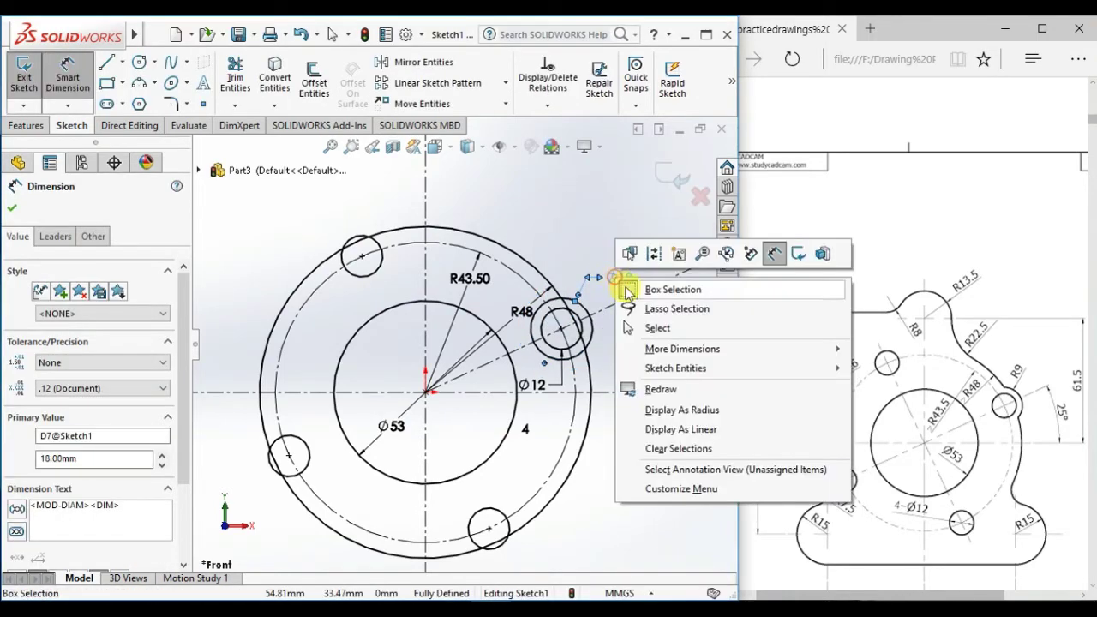
{"action": "left_click", "coordinate": [682, 412]}
{"action": "left_click", "coordinate": [666, 480]}
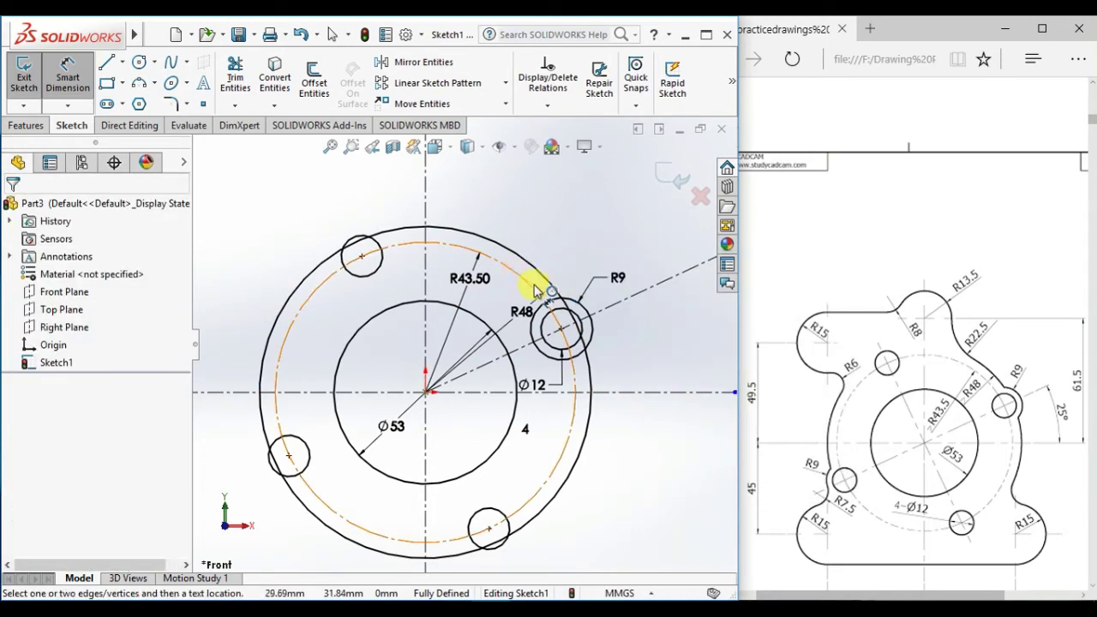
{"action": "scroll", "coordinate": [585, 318], "scroll_direction": "down", "scroll_amount": 4}
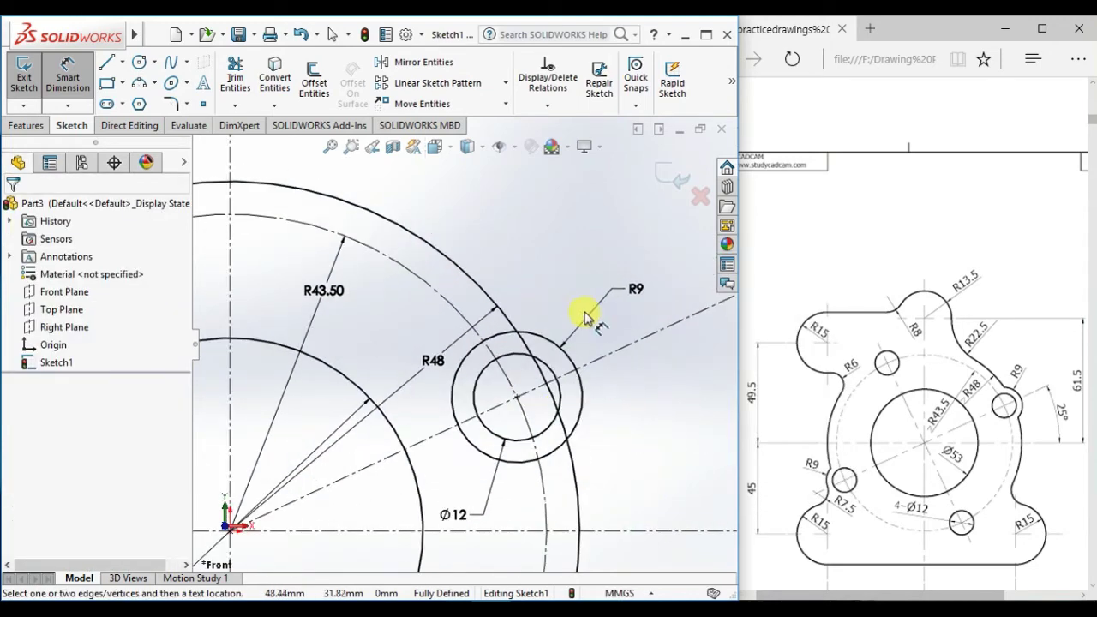
Trim the inner part of the R9 circle and the R48 arc inside it, leaving only the boss bump on the outline.
{"action": "left_click", "coordinate": [235, 77]}
{"action": "scroll", "coordinate": [497, 443], "scroll_direction": "down", "scroll_amount": 2}
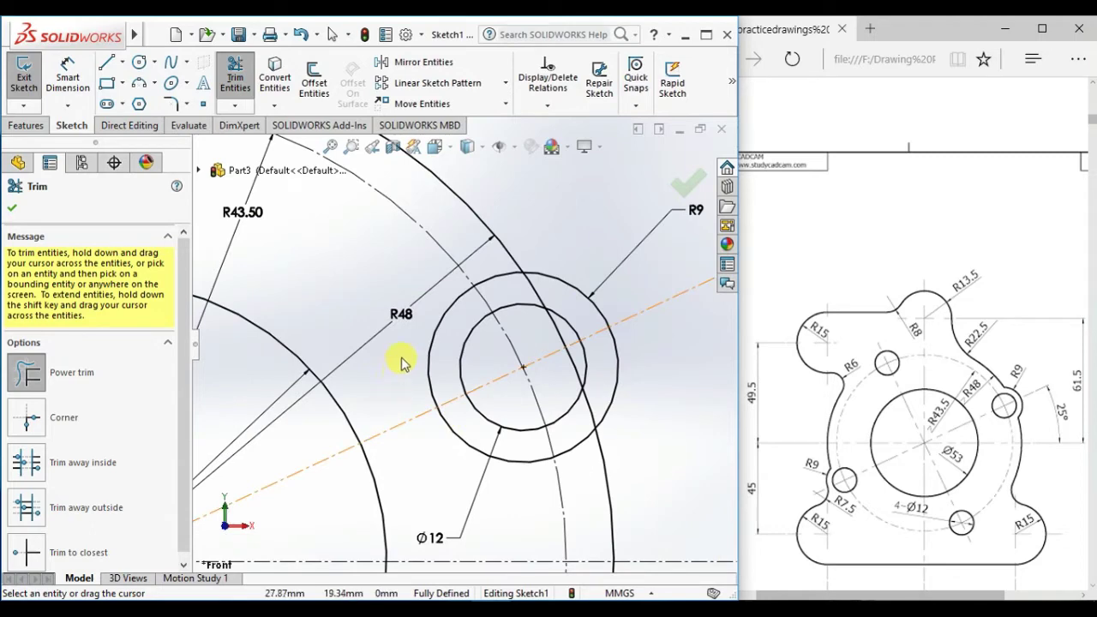
{"action": "mouse_move", "coordinate": [436, 355]}
{"action": "left_mouse_down"}
{"action": "mouse_move", "coordinate": [444, 438]}
{"action": "mouse_move", "coordinate": [428, 462]}
{"action": "mouse_move", "coordinate": [467, 436]}
{"action": "mouse_move", "coordinate": [582, 486]}
{"action": "mouse_move", "coordinate": [600, 408]}
{"action": "left_mouse_up"}
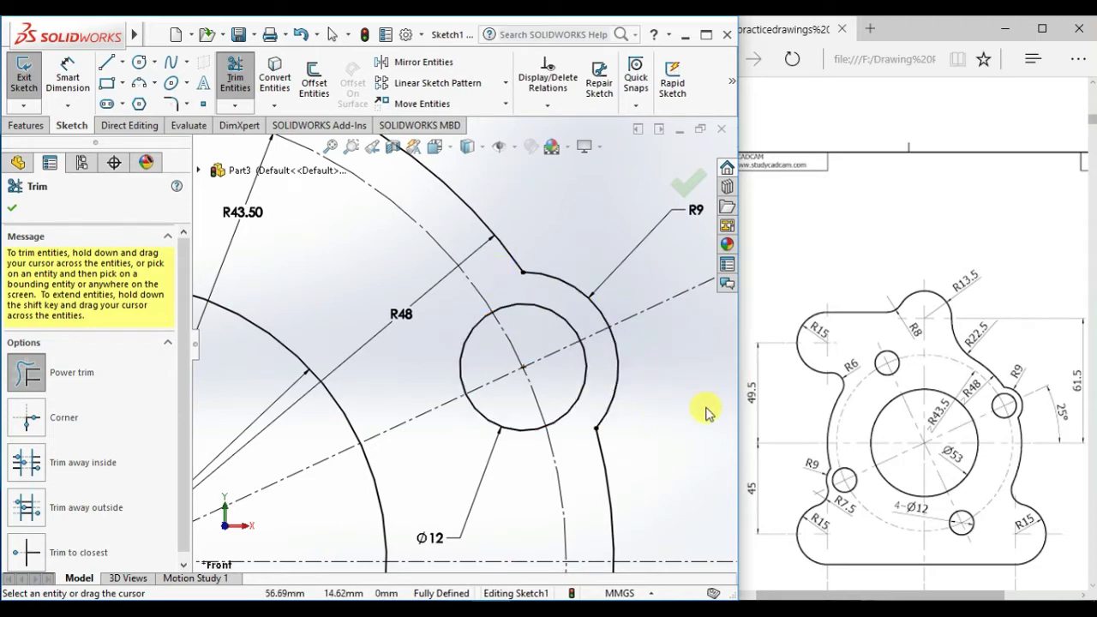
{"action": "key", "text": "f"}
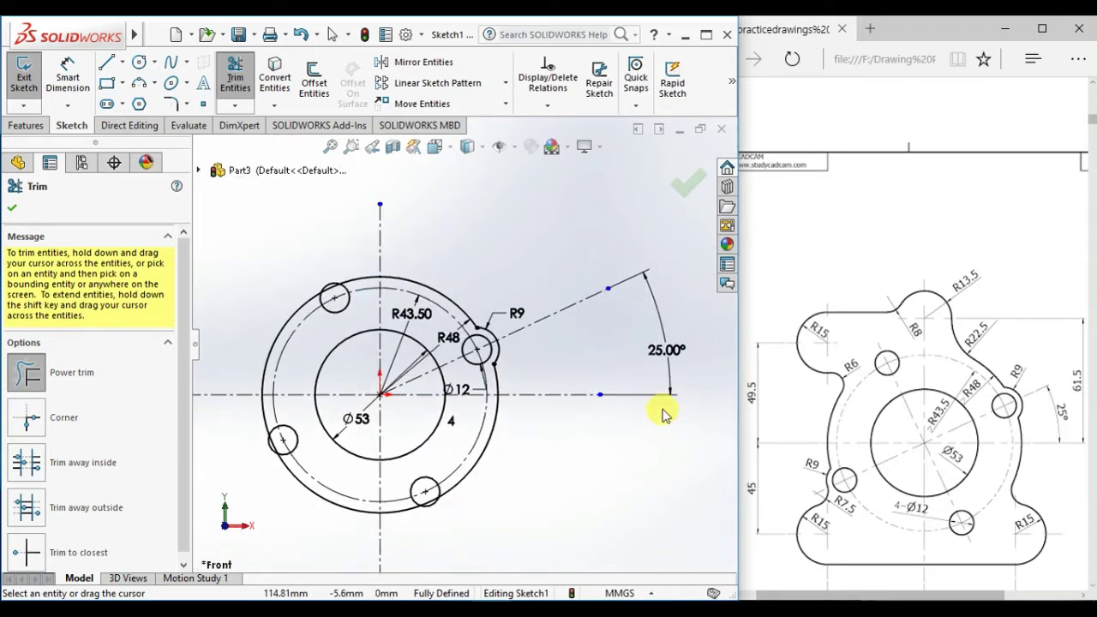
{"action": "scroll", "coordinate": [294, 441], "scroll_direction": "up", "scroll_amount": 2}
{"action": "key", "text": "f"}
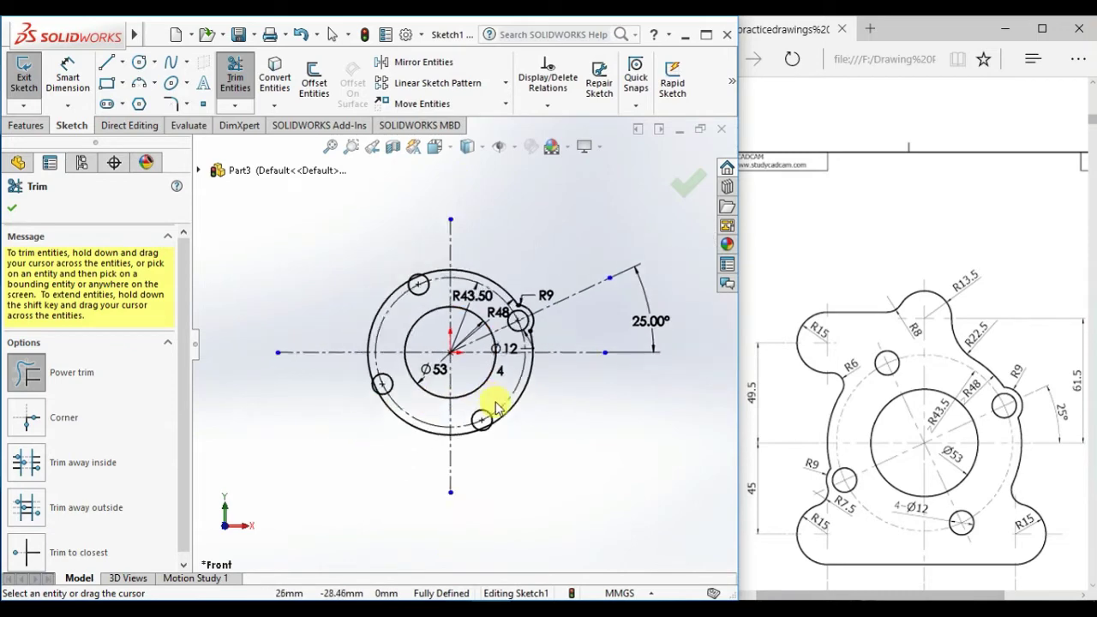
{"action": "key", "text": "Escape"}
Draw two circles below the flange, one about 13.8 mm in radius right of the vertical centerline and one about 15.1 mm left of it.
{"action": "key", "text": "c"}
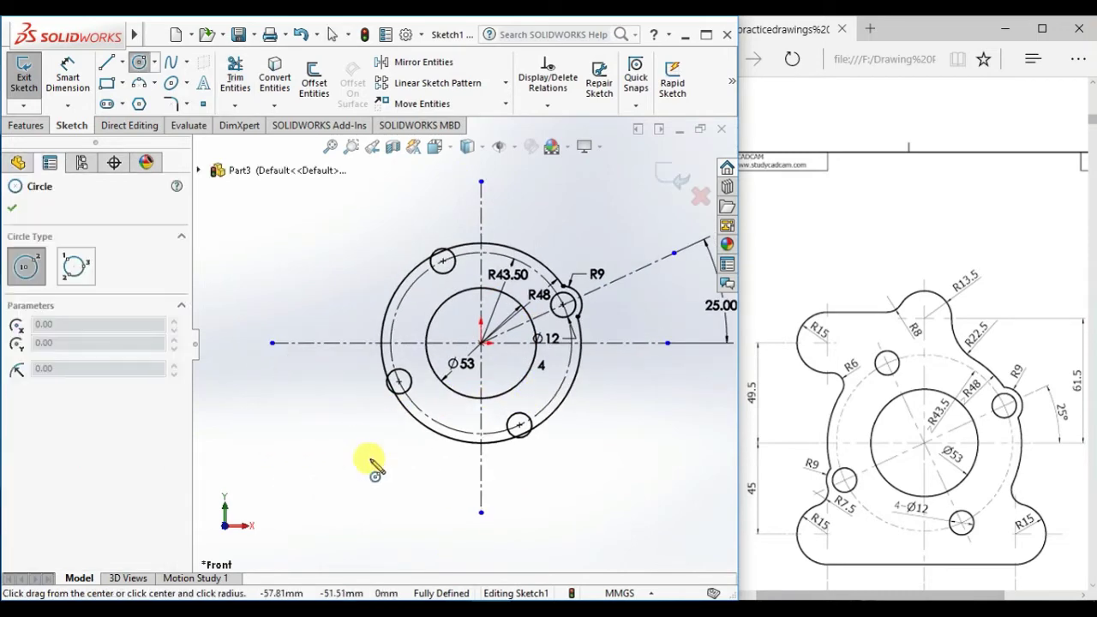
{"action": "left_click", "coordinate": [544, 483]}
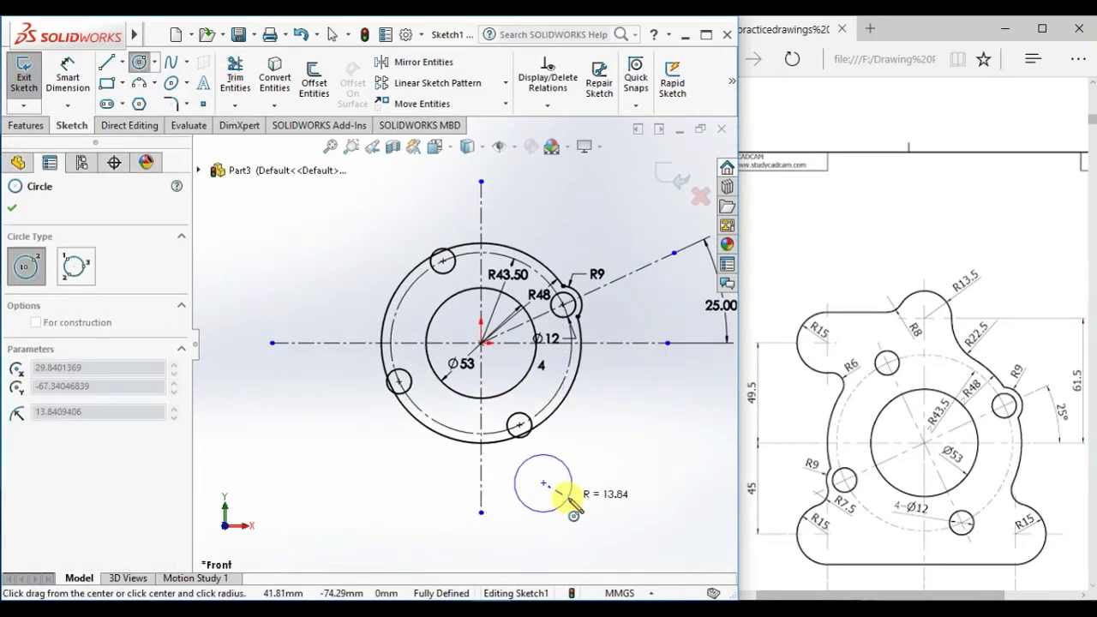
{"action": "left_click", "coordinate": [568, 496]}
{"action": "left_click", "coordinate": [366, 485]}
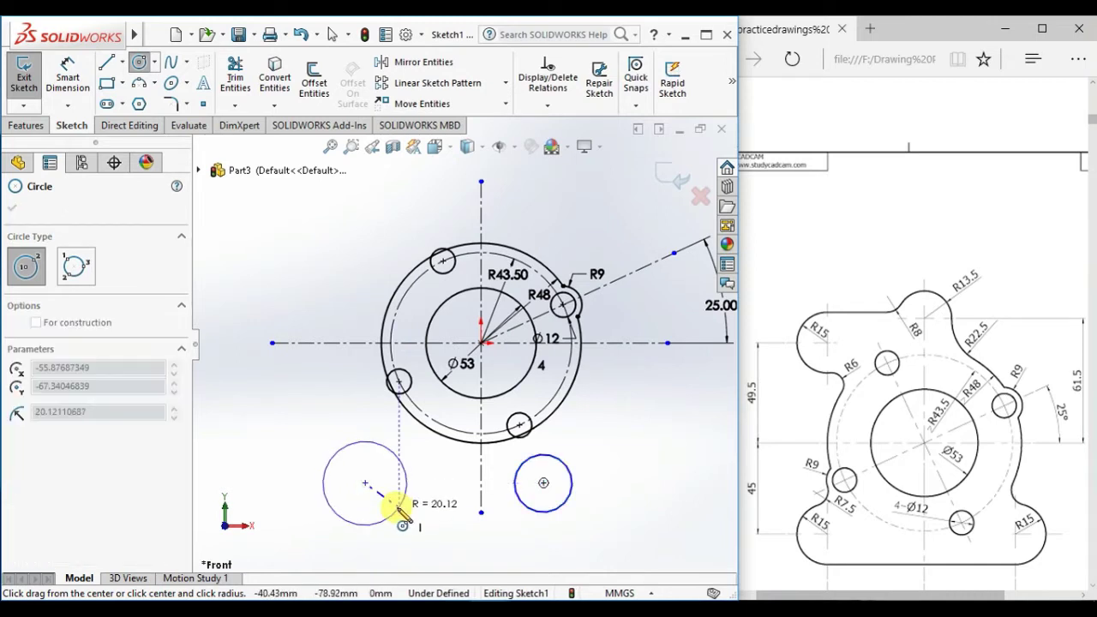
{"action": "left_click", "coordinate": [392, 504]}
{"action": "right_click", "coordinate": [273, 374]}
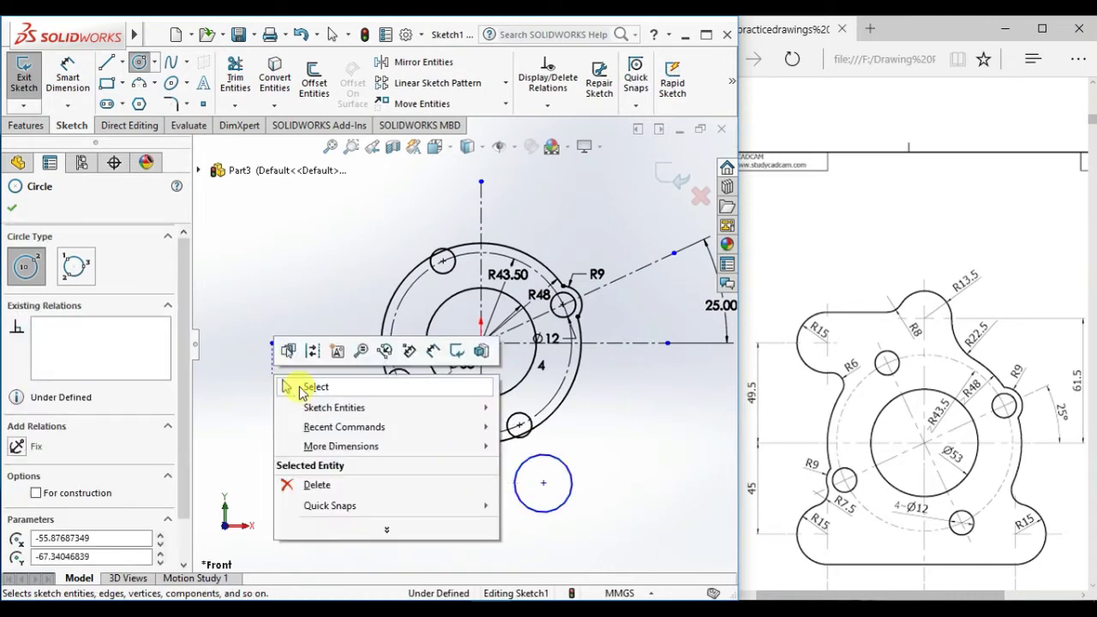
{"action": "left_click", "coordinate": [313, 387]}
Make the two lower circles equal in size and align their centres horizontally.
{"action": "left_click", "coordinate": [387, 505]}
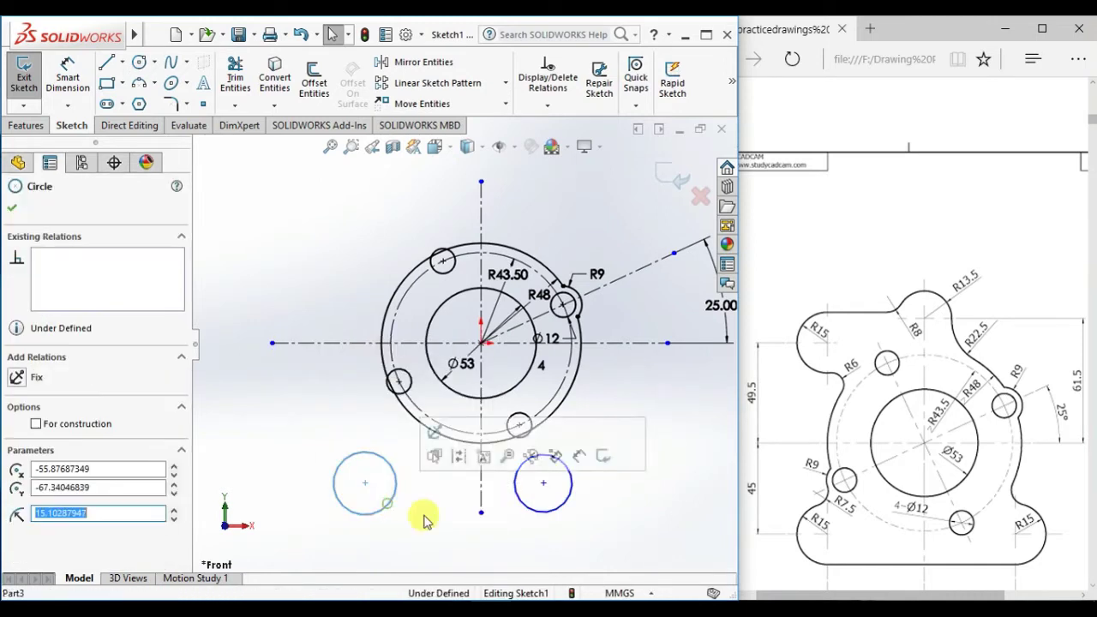
{"action": "left_click", "coordinate": [555, 515], "text": "ctrl"}
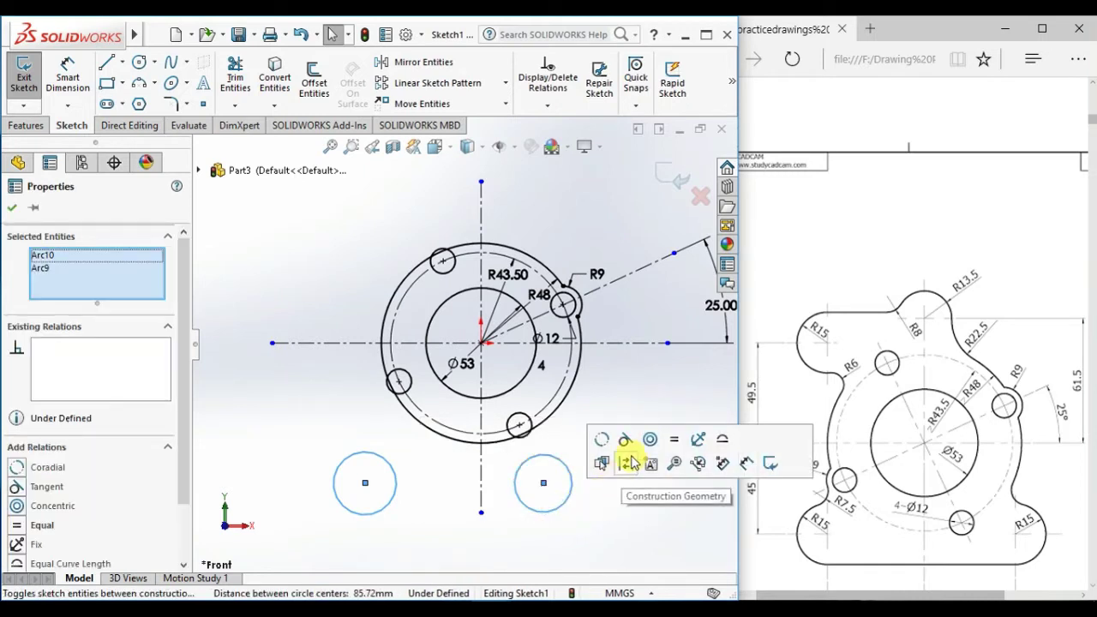
{"action": "left_click", "coordinate": [676, 440]}
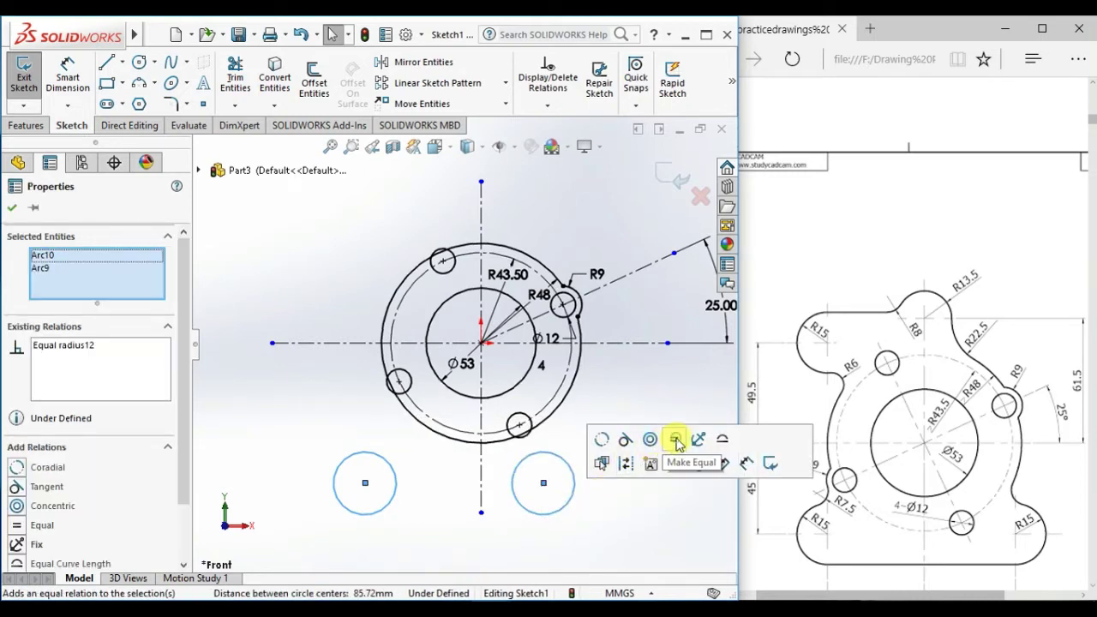
{"action": "left_click", "coordinate": [620, 561]}
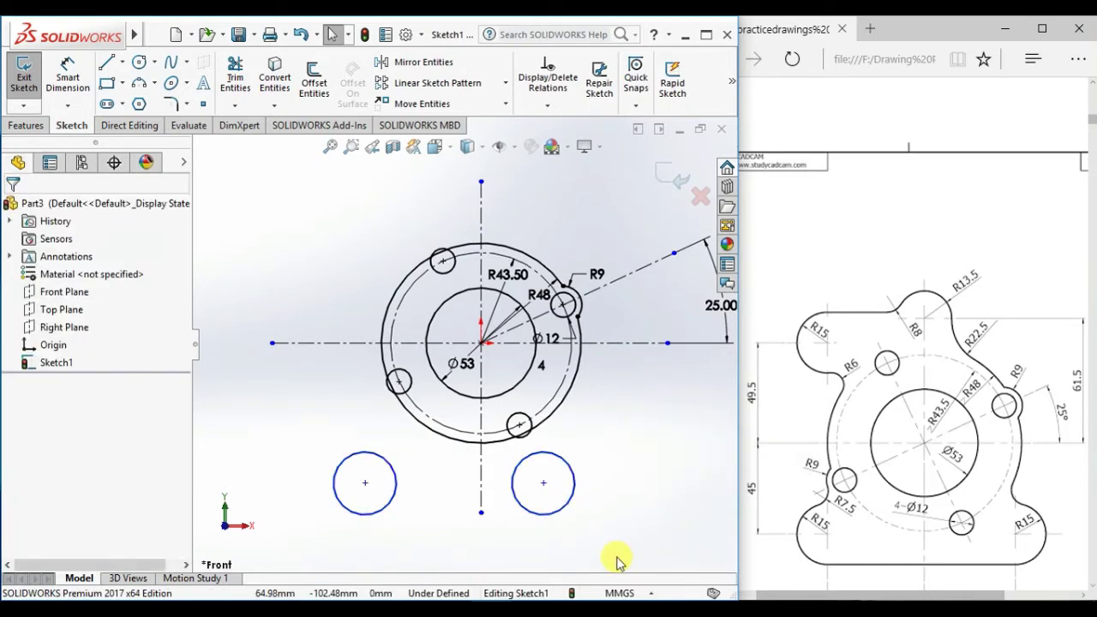
{"action": "left_click", "coordinate": [544, 485]}
{"action": "left_click", "coordinate": [365, 485]}
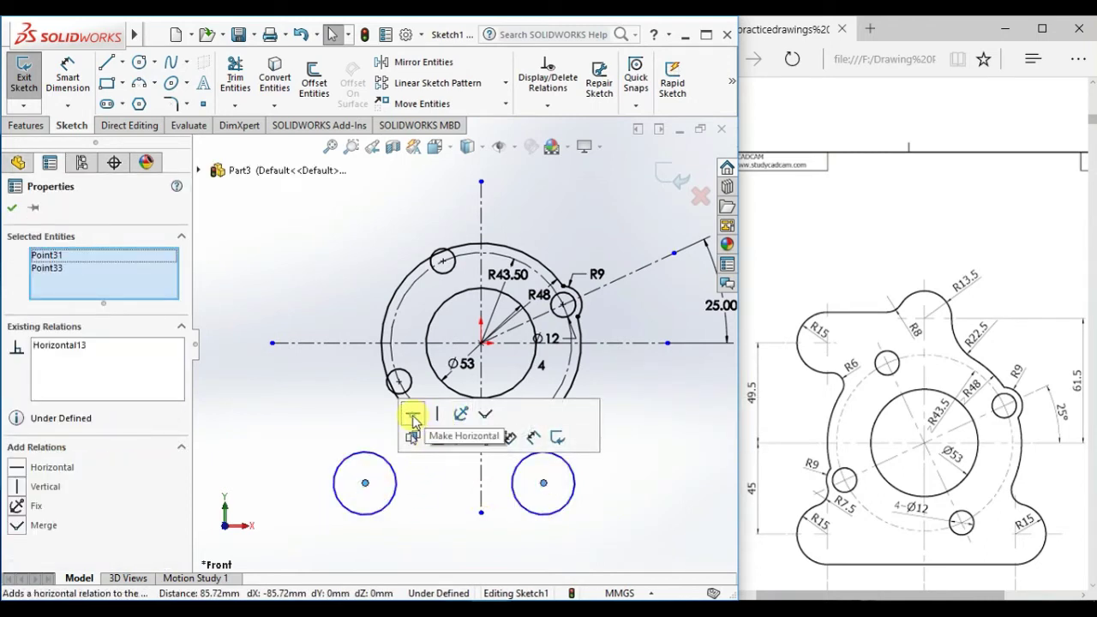
{"action": "left_click", "coordinate": [294, 423]}
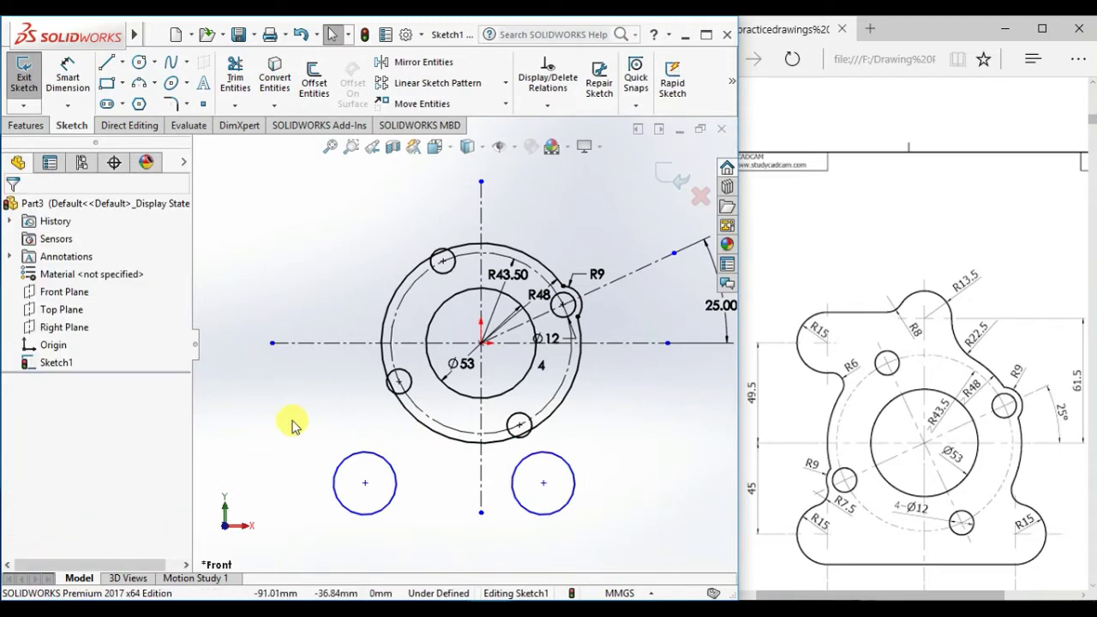
Dimension the lower-left circle with a diameter of 30 mm and display the dimension as a radius.
{"action": "right_click_drag", "start_coordinate": [643, 536], "coordinate": [588, 461]}
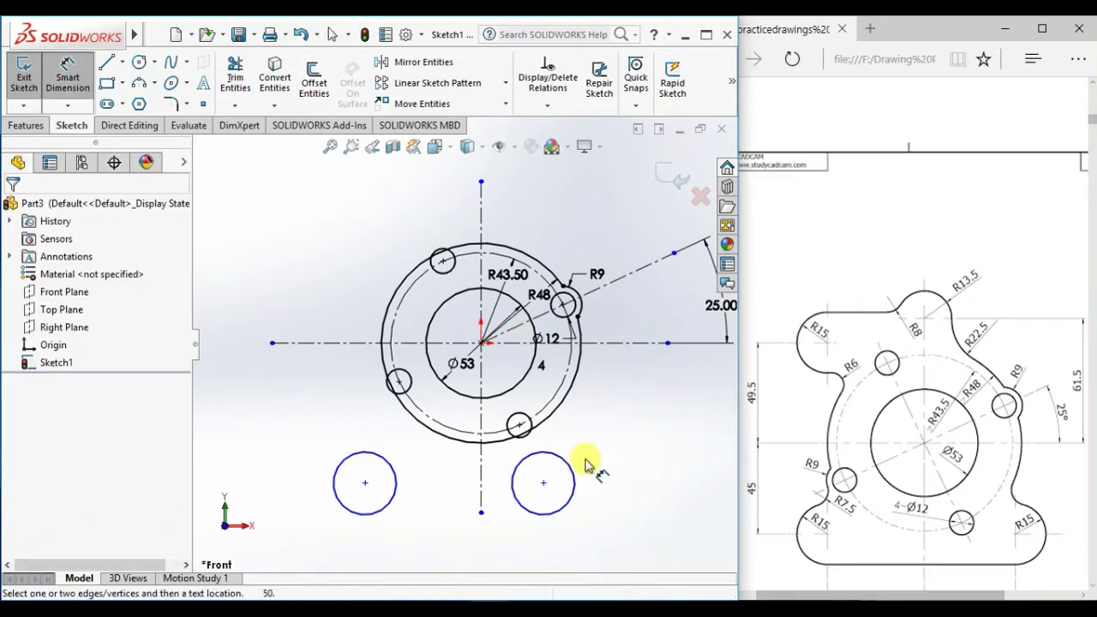
{"action": "left_click", "coordinate": [355, 513]}
{"action": "left_click", "coordinate": [290, 523]}
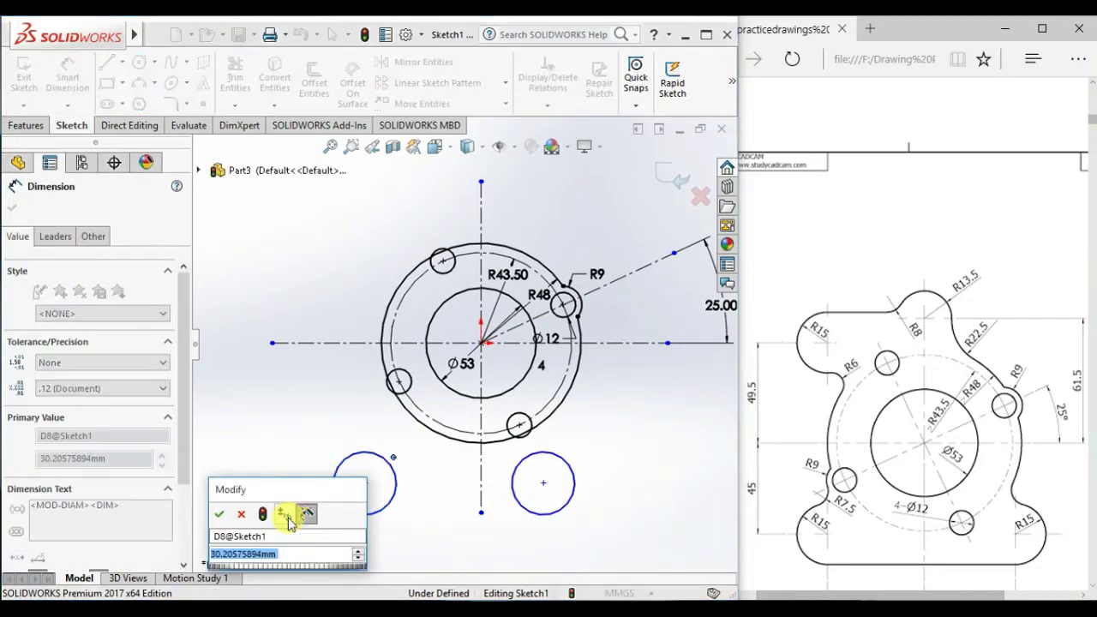
{"action": "type", "text": "30"}
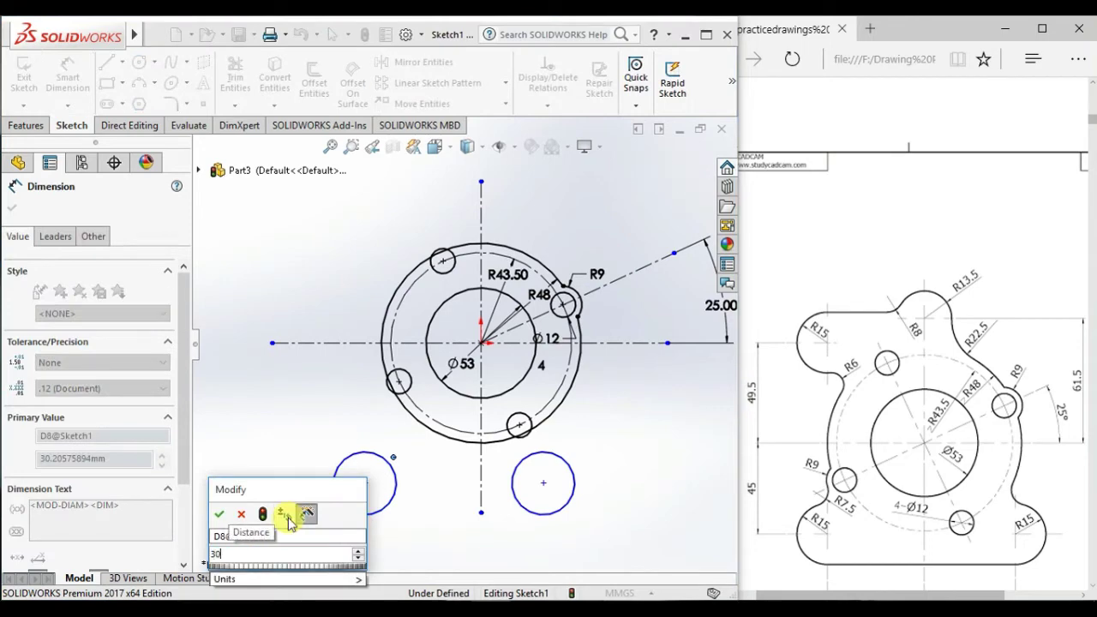
{"action": "key", "text": "Return"}
{"action": "right_click", "coordinate": [302, 520]}
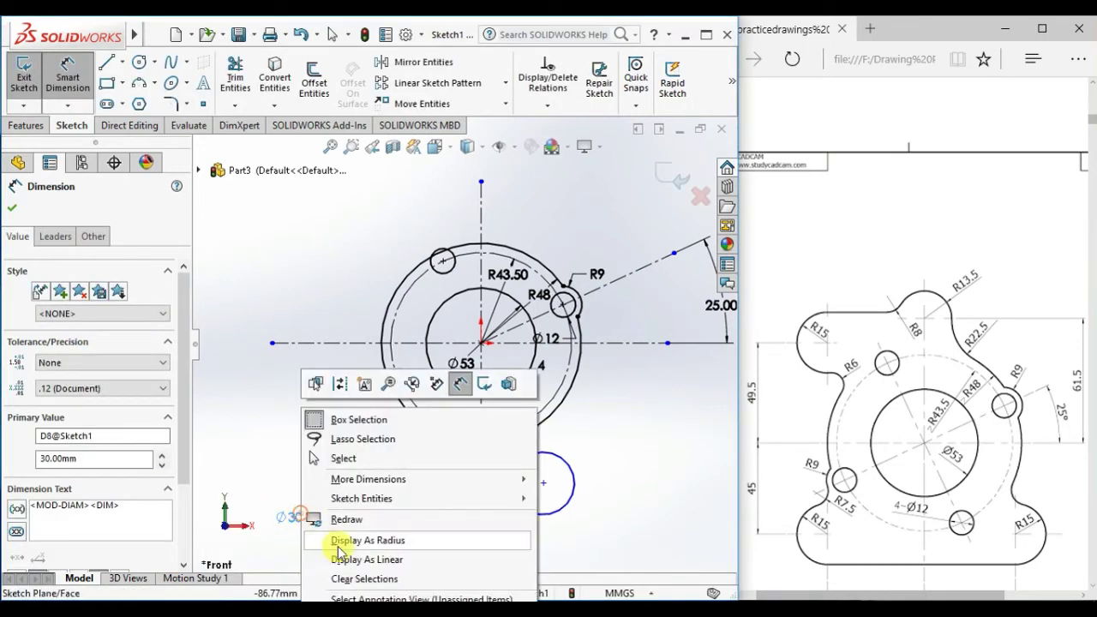
{"action": "left_click", "coordinate": [347, 542]}
{"action": "left_click", "coordinate": [262, 450]}
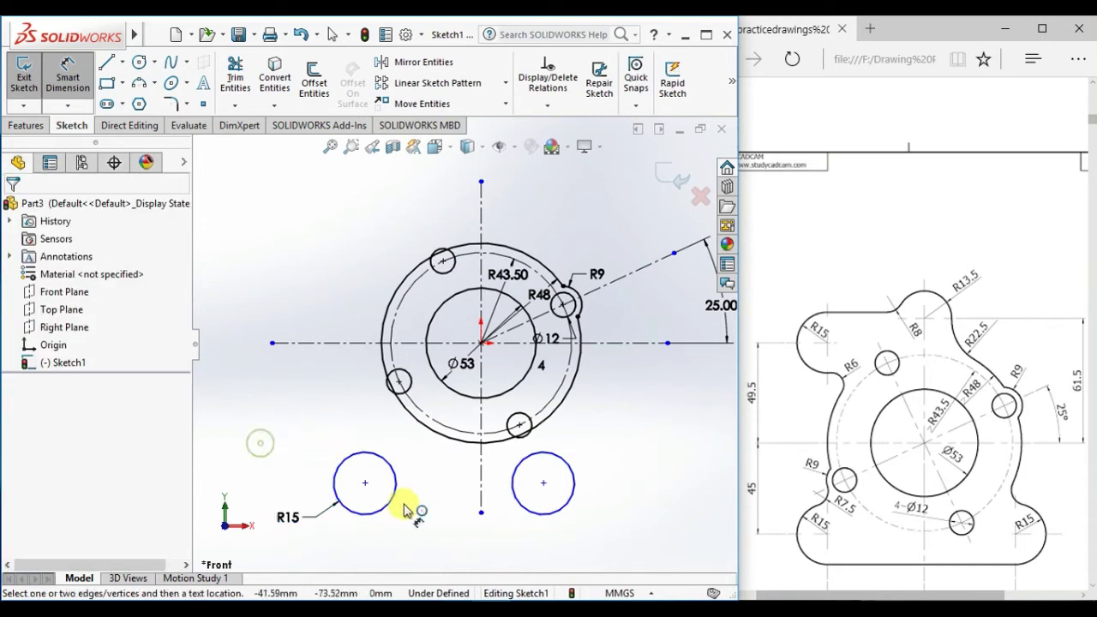
Dimension the horizontal distance from the origin to the lower-right circle's centre as 45 mm, per the reference drawing.
{"action": "left_click", "coordinate": [543, 484]}
{"action": "left_click", "coordinate": [481, 343]}
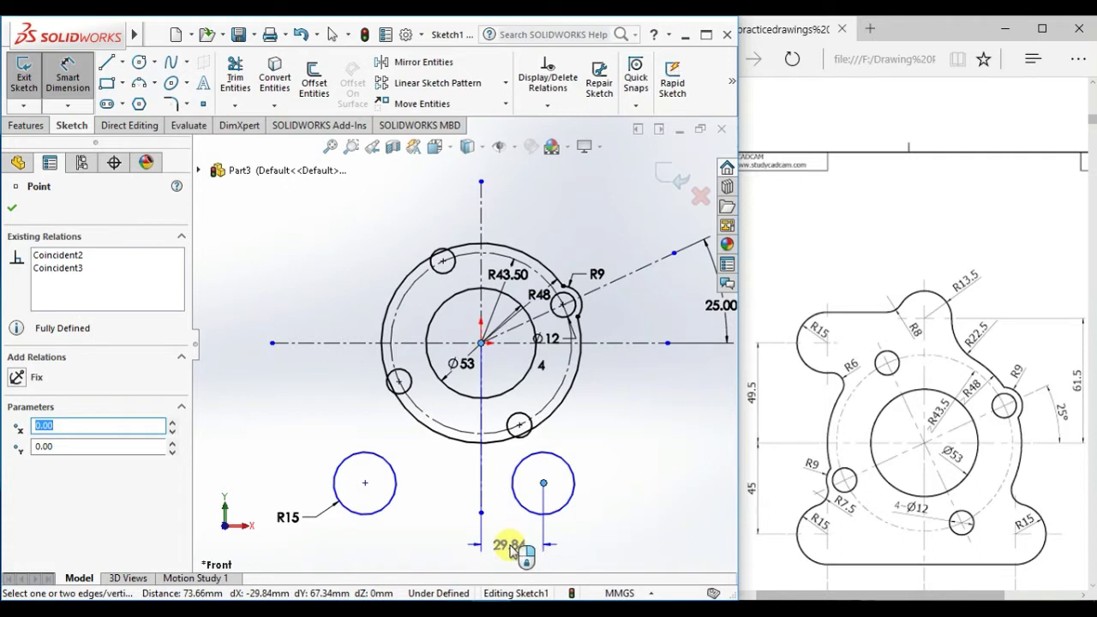
{"action": "left_click", "coordinate": [511, 549]}
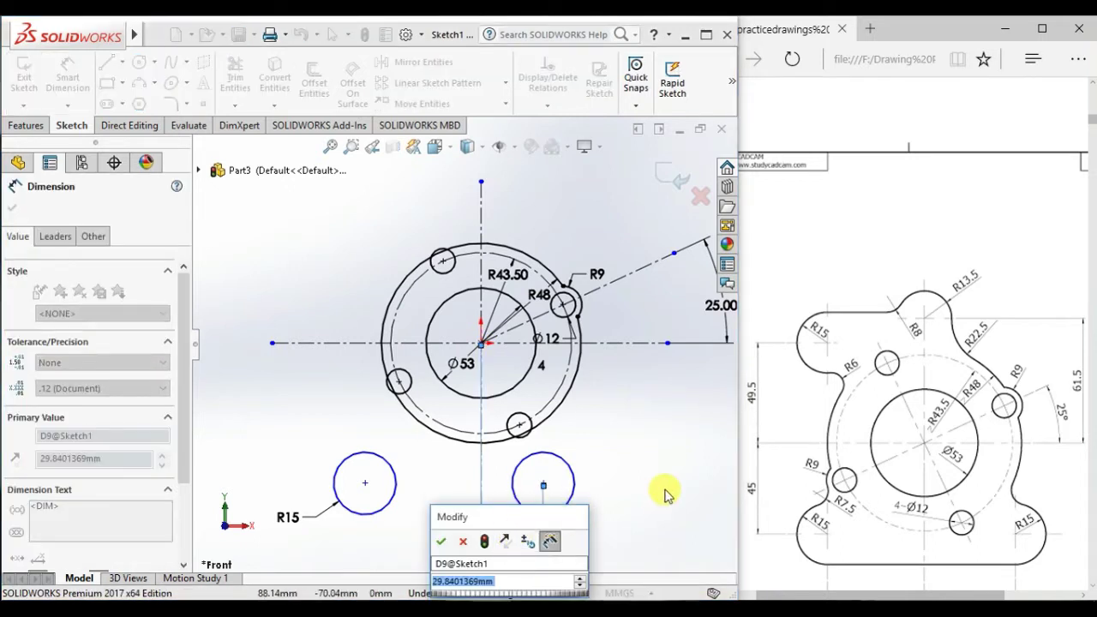
{"action": "left_click", "coordinate": [916, 405]}
{"action": "scroll", "coordinate": [918, 404], "scroll_direction": "down", "scroll_amount": 2}
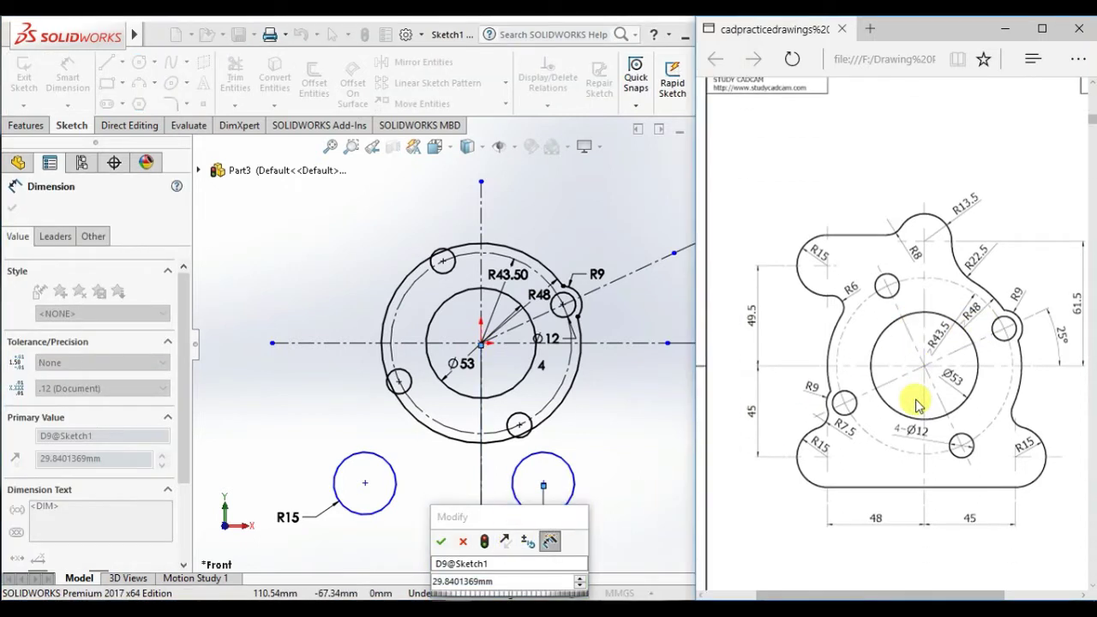
{"action": "left_click", "coordinate": [500, 582]}
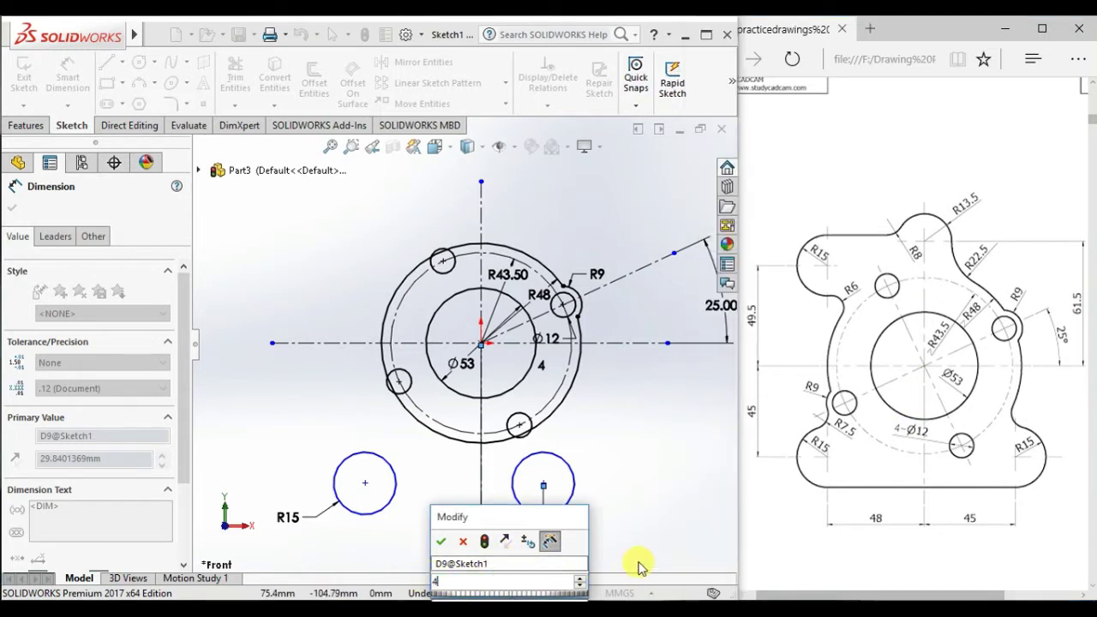
{"action": "key", "text": "Return"}
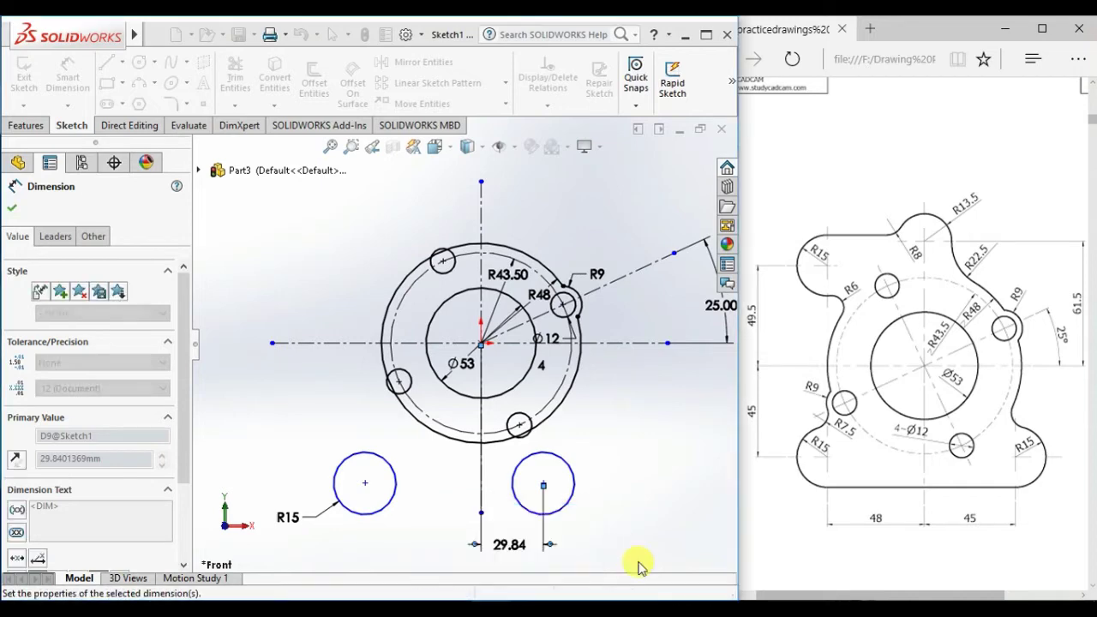
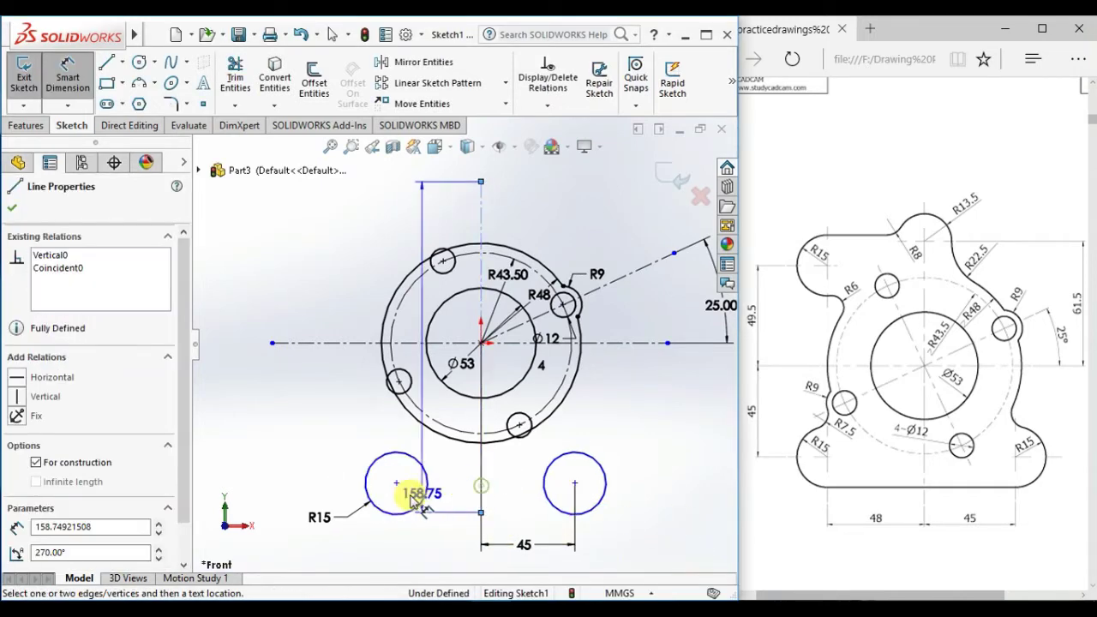
Dimension the horizontal distance from the vertical centerline to the lower-left circle's centre as 48 mm.
{"action": "left_click", "coordinate": [396, 484]}
{"action": "left_click", "coordinate": [439, 547]}
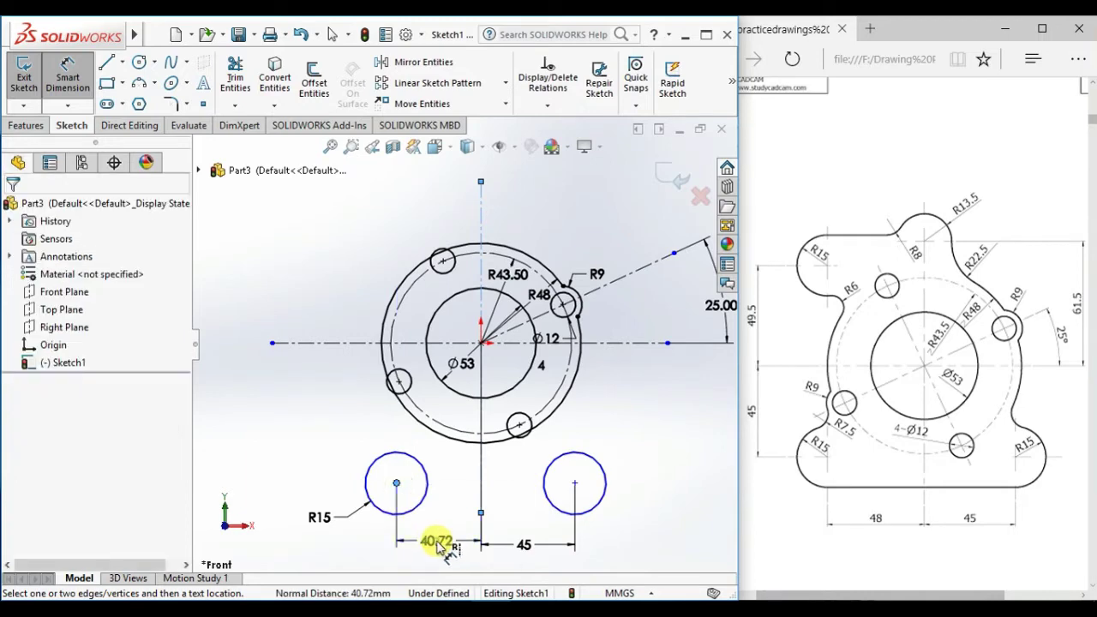
{"action": "type", "text": "48"}
{"action": "key", "text": "Return"}
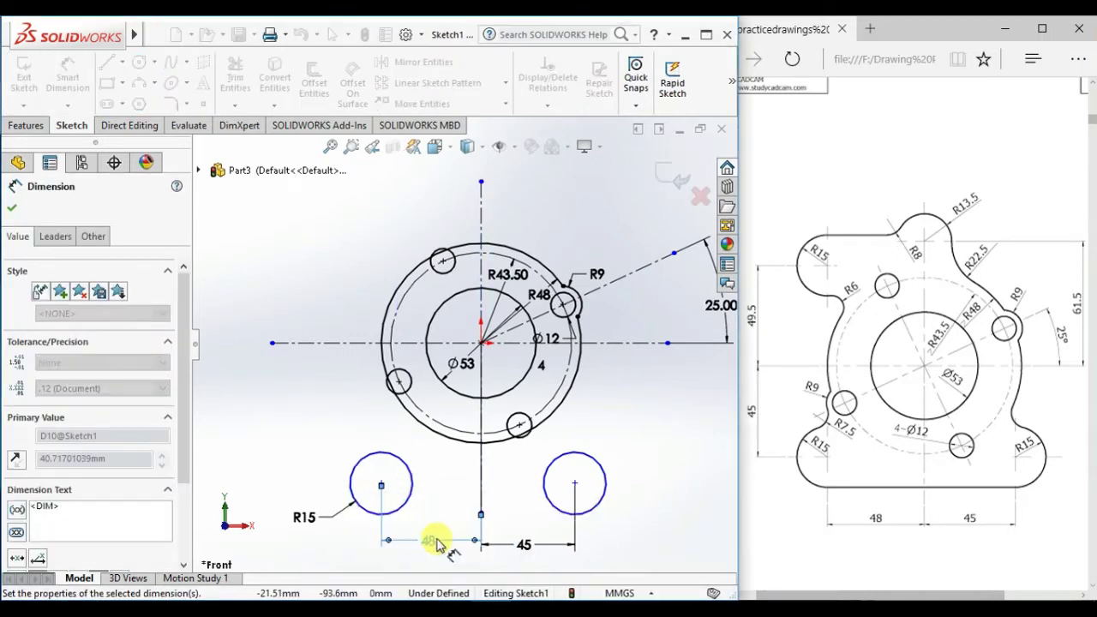
{"action": "left_click", "coordinate": [351, 551]}
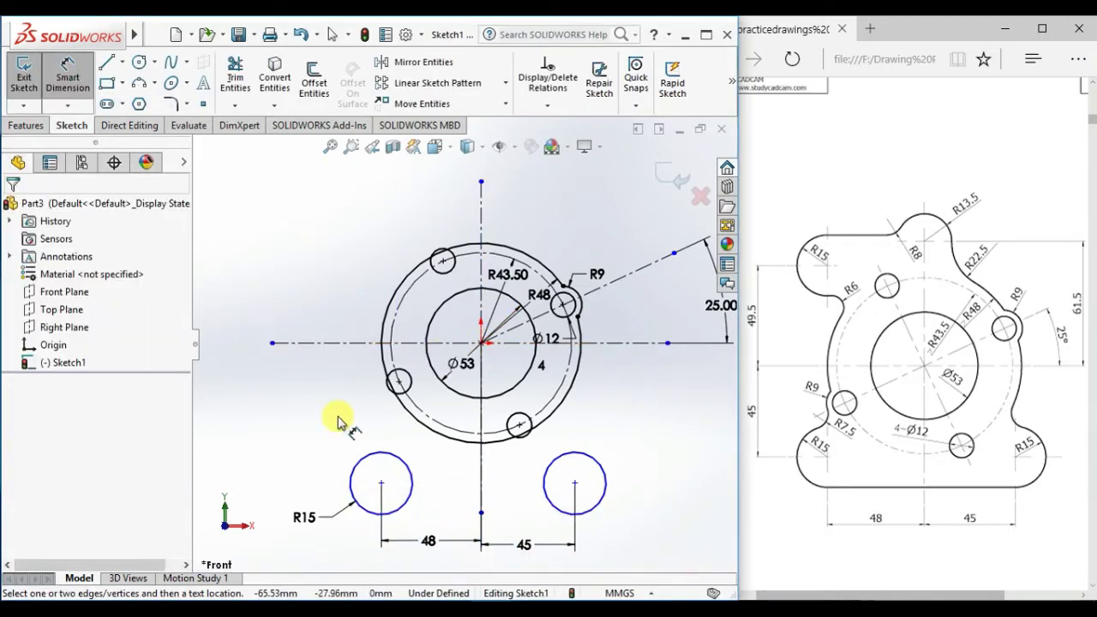
Dimension the vertical distance from the horizontal centerline to the lower-left circle's centre as 45 mm.
{"action": "left_click", "coordinate": [382, 483]}
{"action": "left_click", "coordinate": [358, 344]}
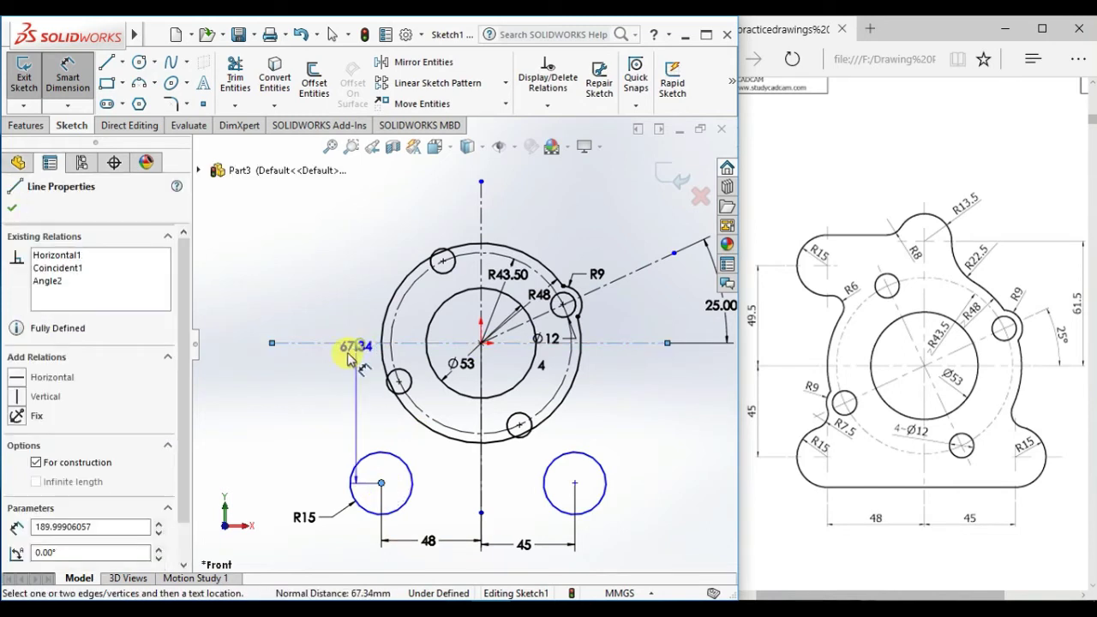
{"action": "left_click", "coordinate": [294, 447]}
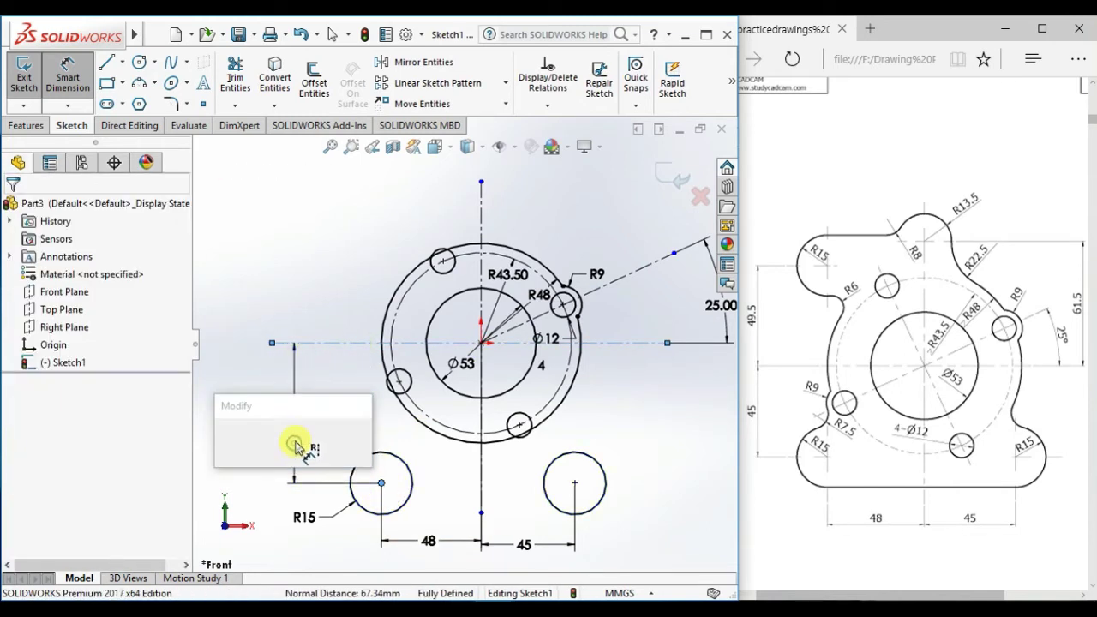
{"action": "type", "text": "45"}
{"action": "key", "text": "Return"}
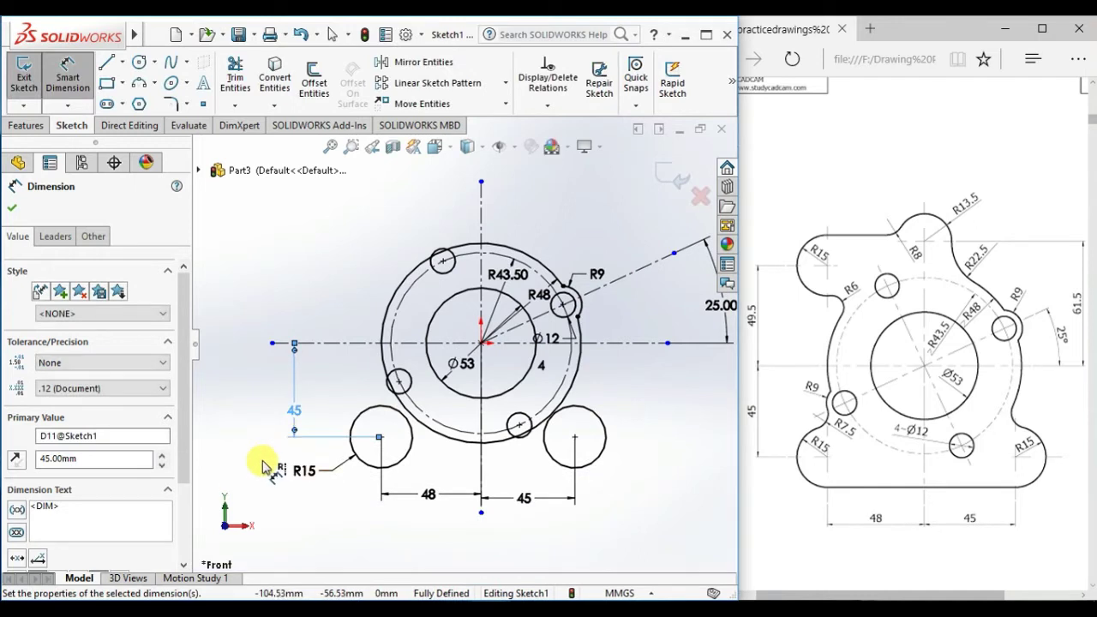
{"action": "left_click", "coordinate": [258, 453]}
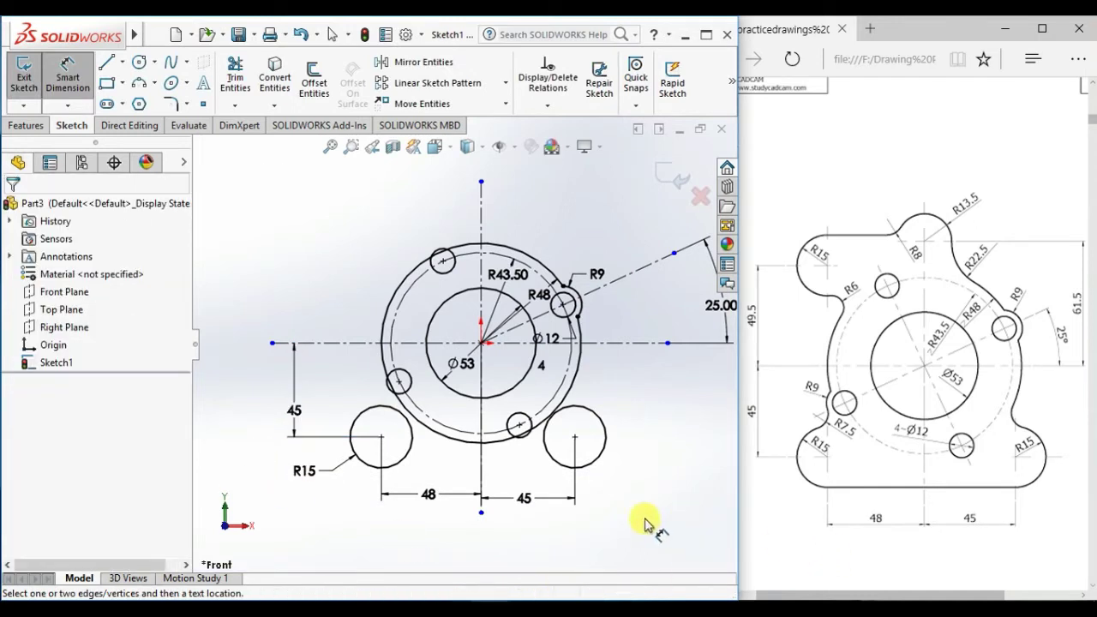
{"action": "key", "text": "Escape"}
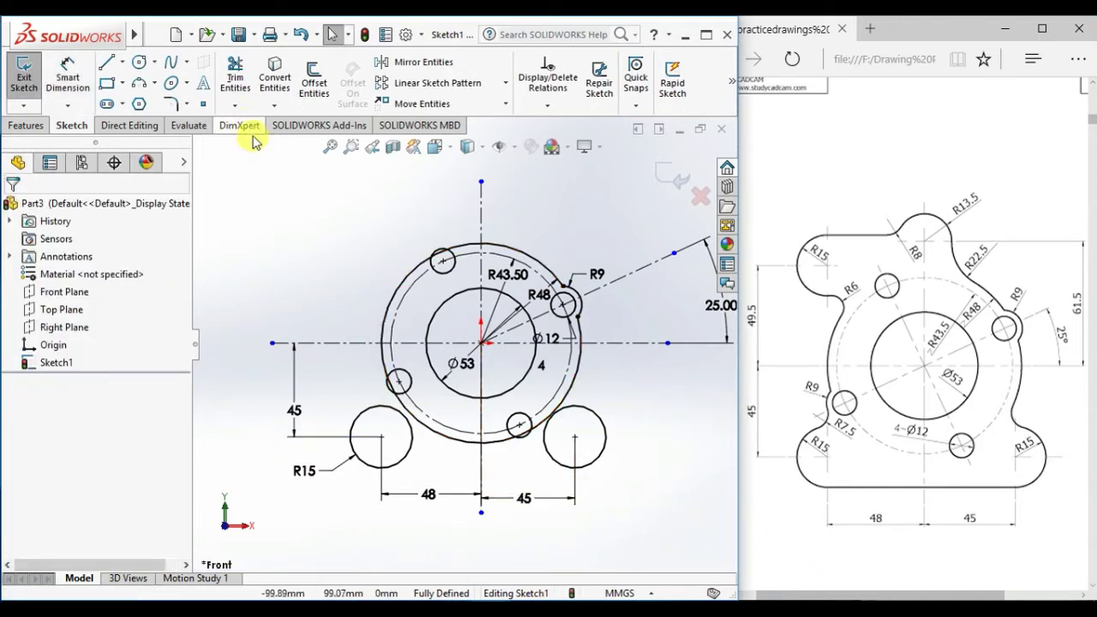
Draw a horizontal line joining the lowest points of the two lower corner circles.
{"action": "left_click", "coordinate": [107, 62]}
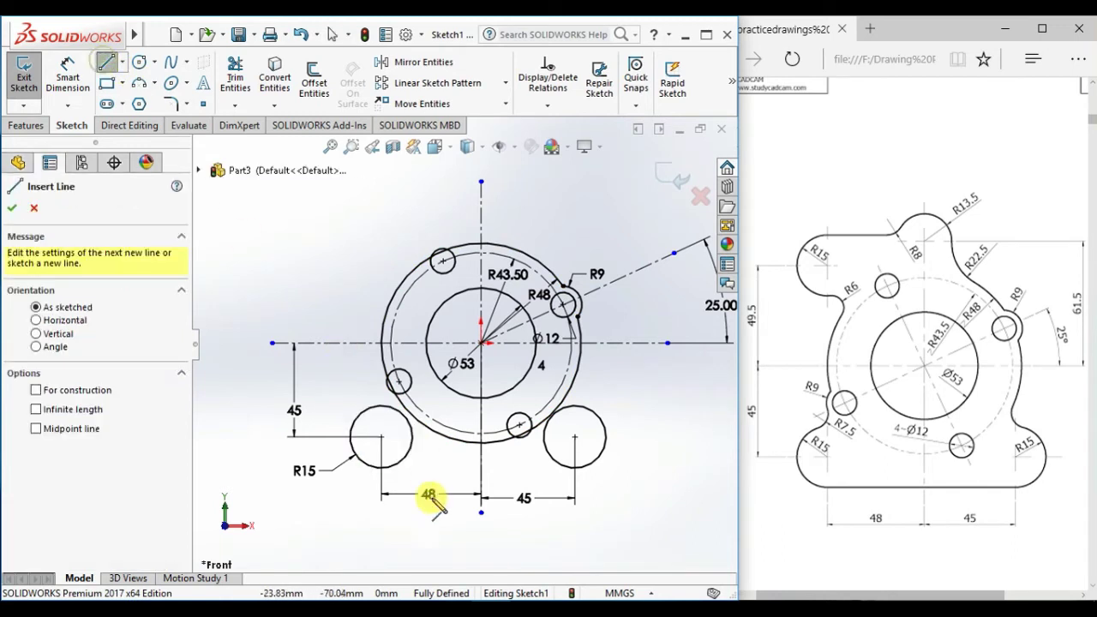
{"action": "left_click", "coordinate": [382, 470]}
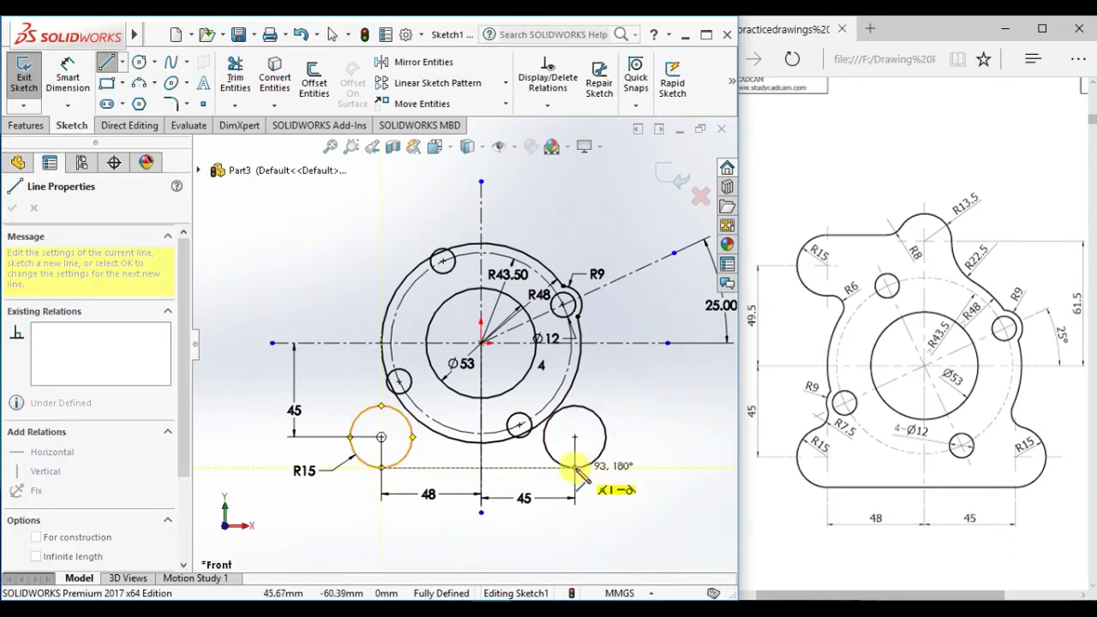
{"action": "left_click", "coordinate": [574, 468]}
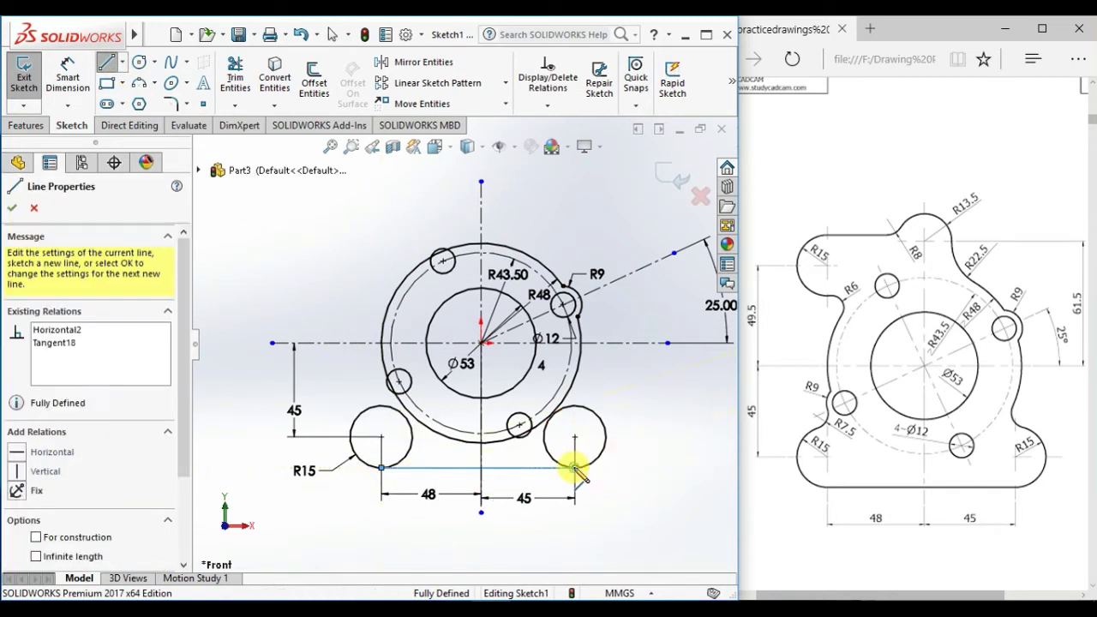
{"action": "right_click", "coordinate": [671, 414]}
{"action": "left_click", "coordinate": [701, 423]}
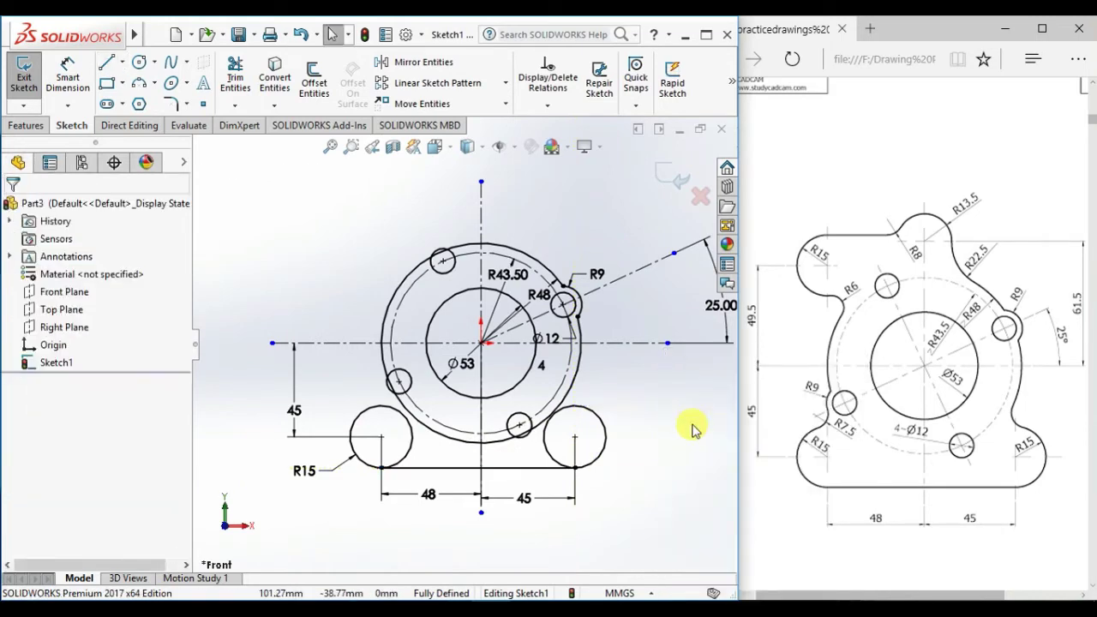
Sketch a three-point arc spanning about 12.5 mm between the R48 outer circle and the lower-right corner circle, bulging inward toward their gap.
{"action": "left_click", "coordinate": [140, 82]}
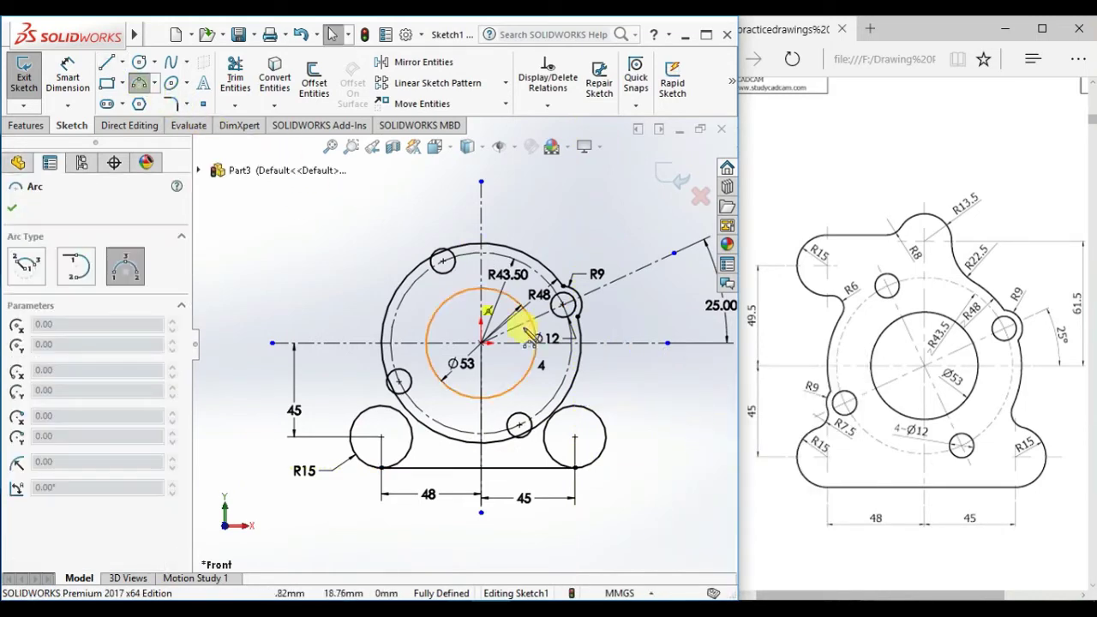
{"action": "scroll", "coordinate": [601, 377], "scroll_direction": "down", "scroll_amount": 5}
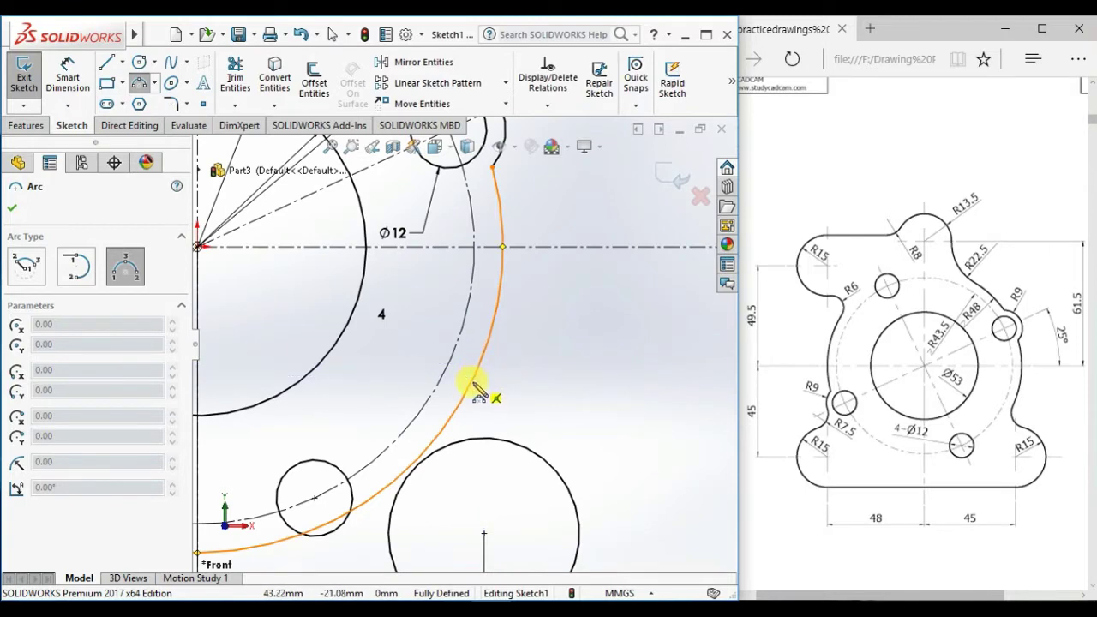
{"action": "left_click", "coordinate": [474, 380]}
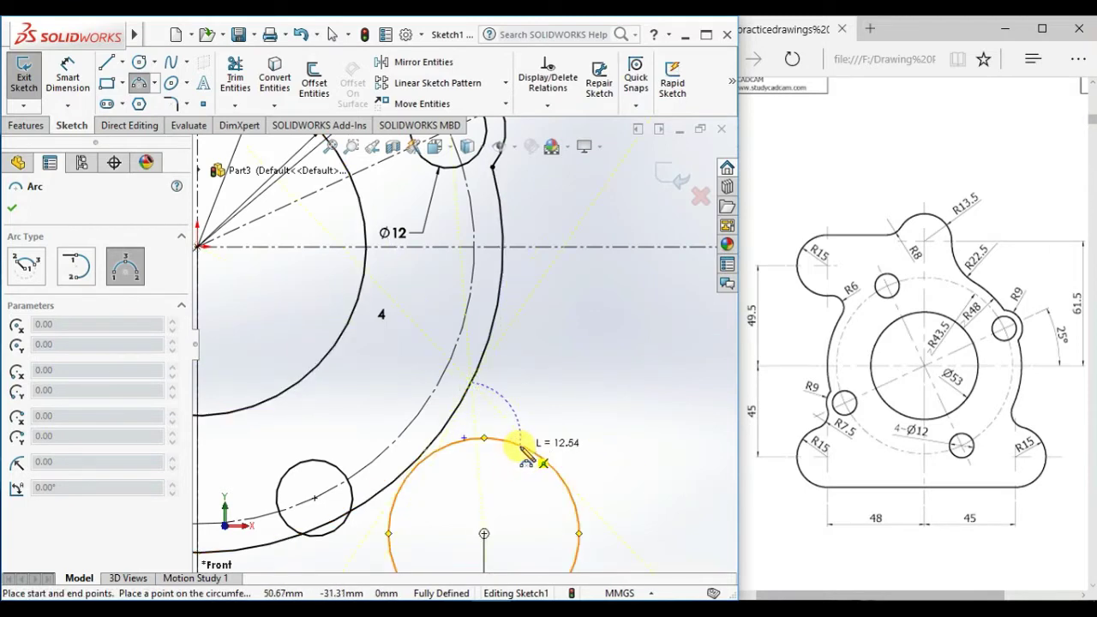
{"action": "left_click", "coordinate": [521, 449]}
{"action": "left_click", "coordinate": [497, 436]}
{"action": "right_click", "coordinate": [526, 377]}
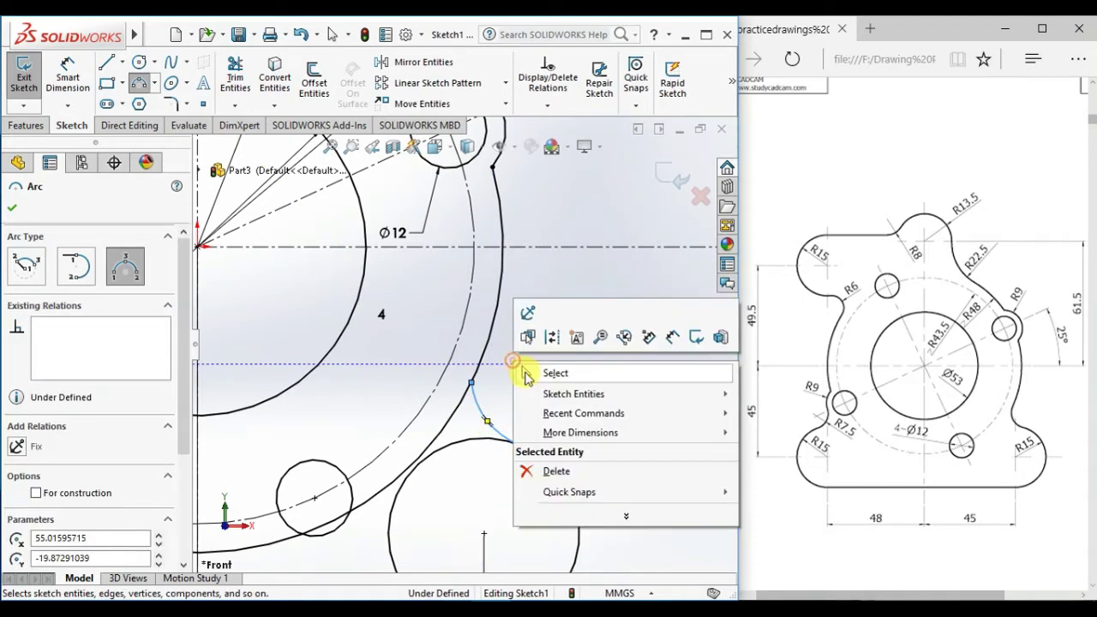
{"action": "left_click", "coordinate": [529, 375]}
Make the new arc tangent to both the R48 outer circle and the lower-right corner circle.
{"action": "left_click", "coordinate": [470, 384]}
{"action": "left_click", "coordinate": [477, 338], "text": "ctrl"}
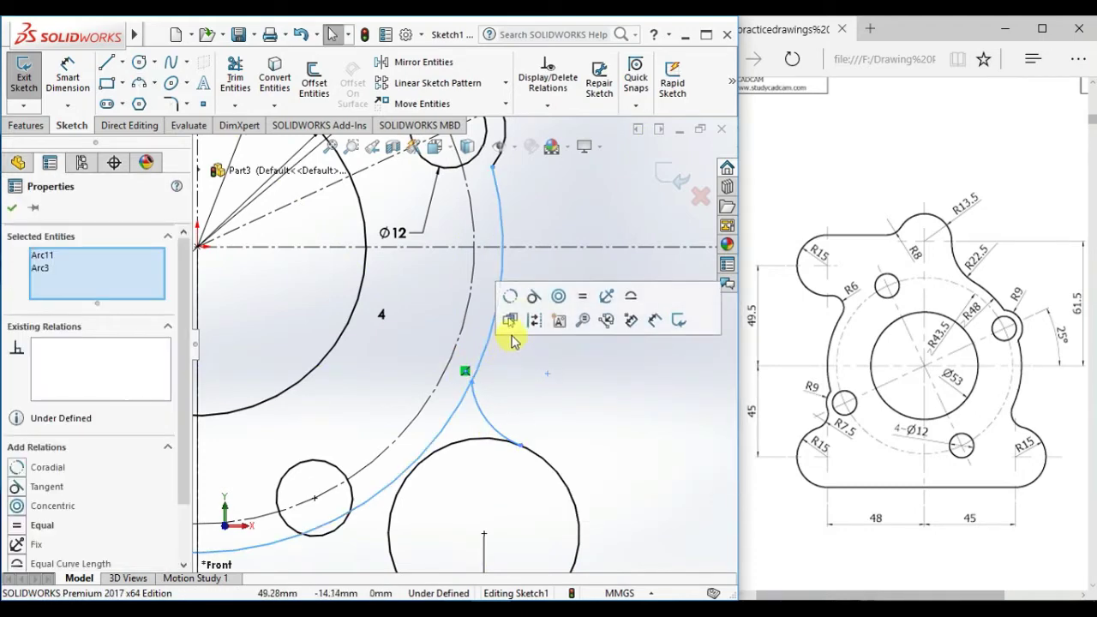
{"action": "left_click", "coordinate": [534, 300]}
{"action": "left_click", "coordinate": [510, 463]}
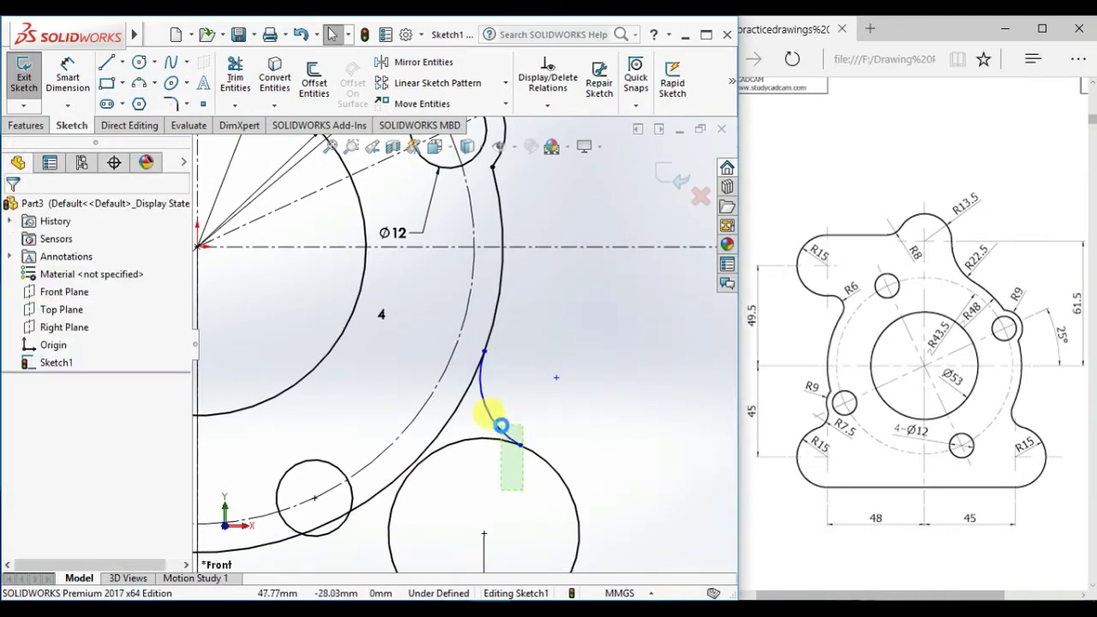
{"action": "left_click", "coordinate": [505, 424]}
{"action": "left_click", "coordinate": [548, 464], "text": "ctrl"}
{"action": "left_click", "coordinate": [571, 355]}
{"action": "left_click", "coordinate": [653, 482]}
Dimension the connecting arc above the lower-right circle with a radius of 7.5 mm.
{"action": "right_click_drag", "start_coordinate": [672, 511], "coordinate": [646, 330]}
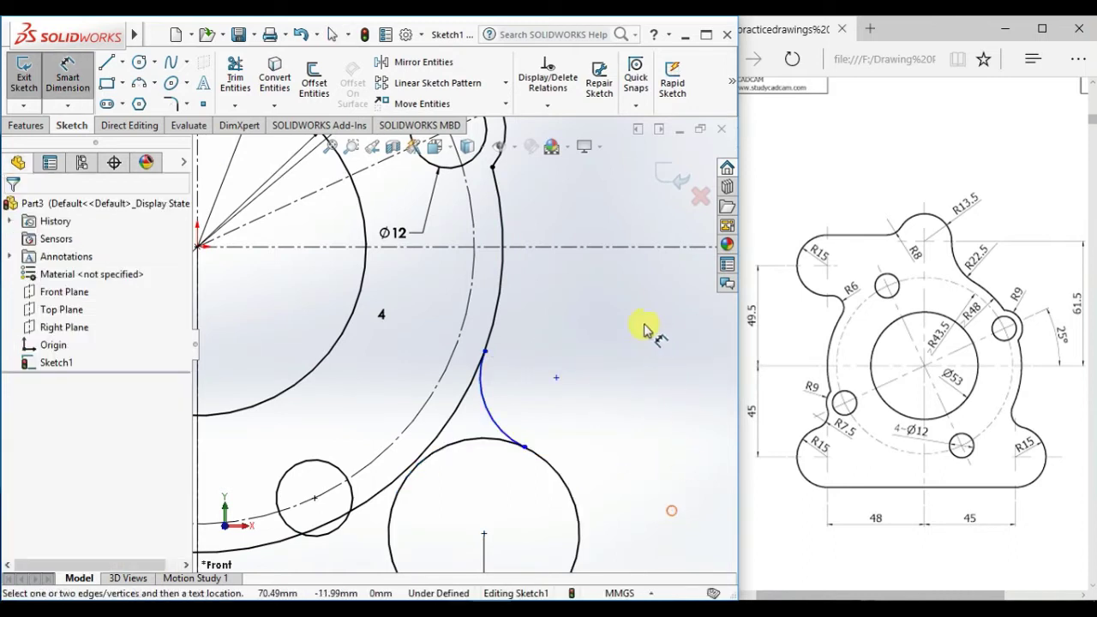
{"action": "left_click", "coordinate": [486, 413]}
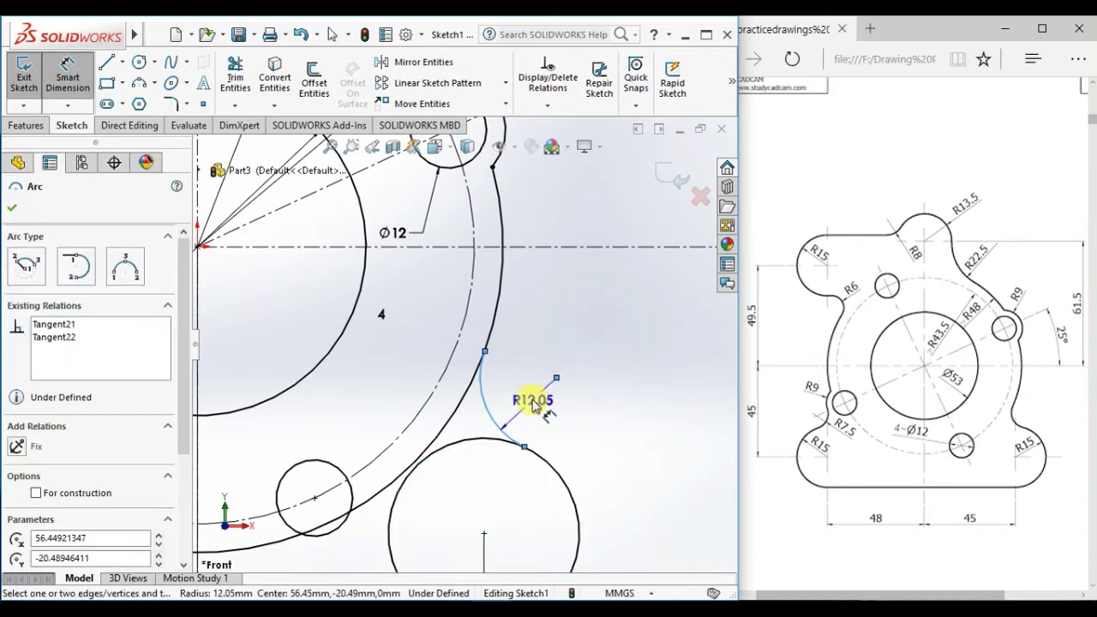
{"action": "left_click", "coordinate": [531, 403]}
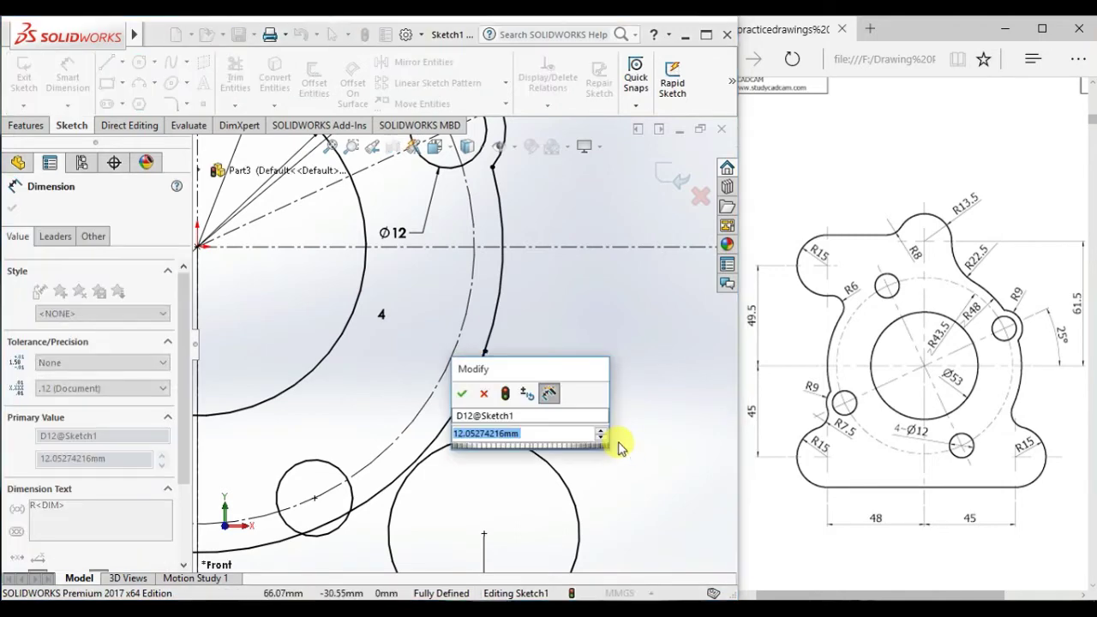
{"action": "type", "text": "7"}
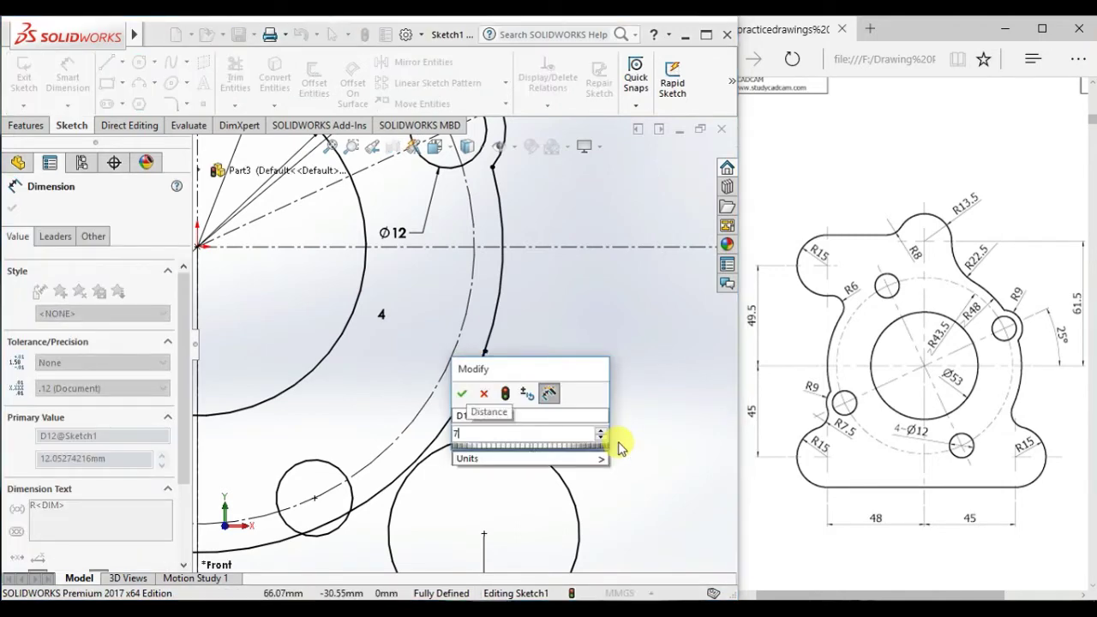
{"action": "type", "text": ".5"}
{"action": "key", "text": "Return"}
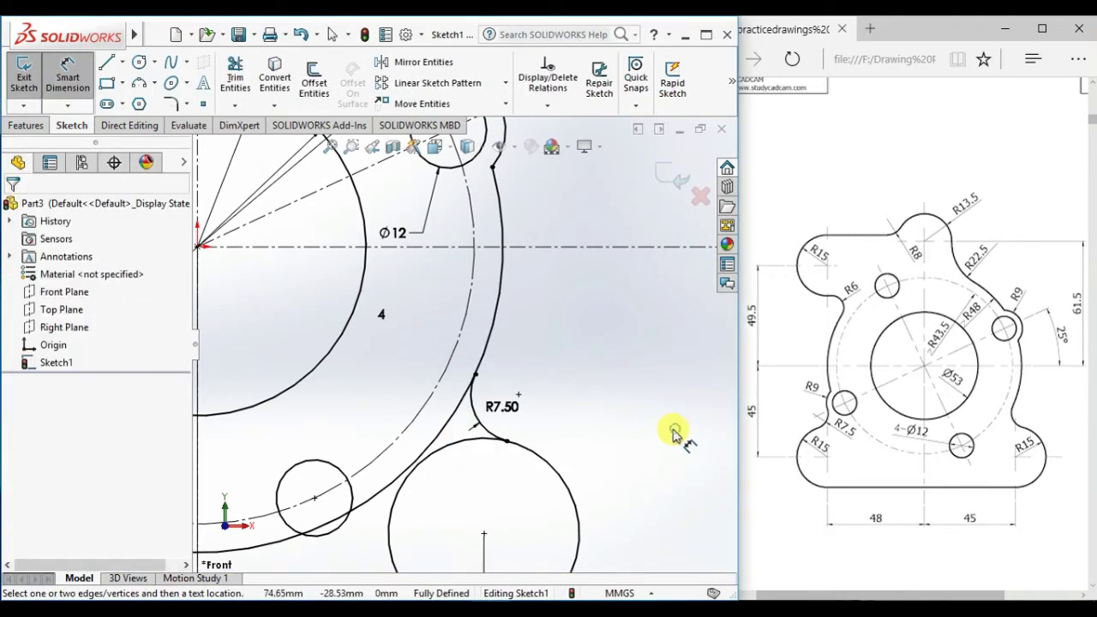
Sketch a circle about 29 mm in diameter concentric with the lower-left bolt hole.
{"action": "key", "text": "f"}
{"action": "scroll", "coordinate": [289, 343], "scroll_direction": "down", "scroll_amount": 5}
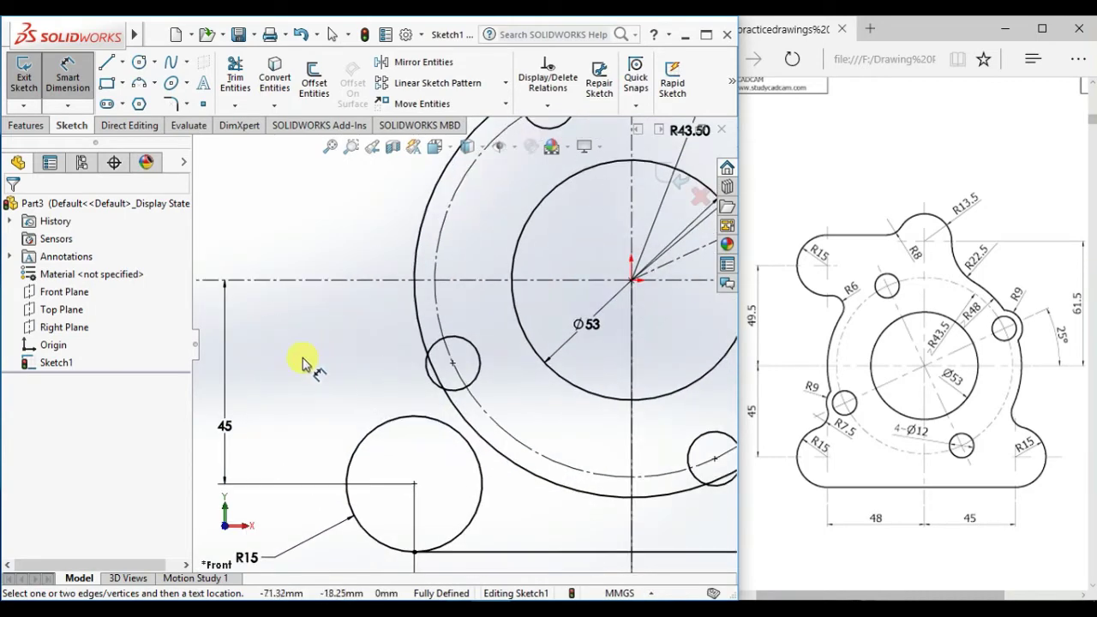
{"action": "right_click_drag", "start_coordinate": [289, 348], "coordinate": [360, 352]}
{"action": "left_click", "coordinate": [453, 363]}
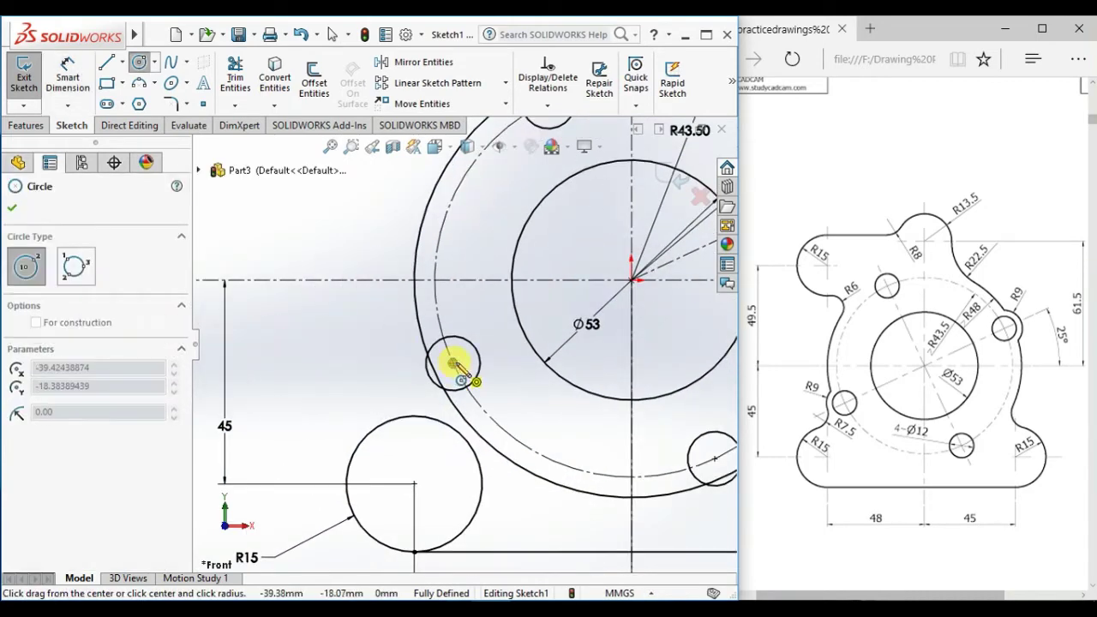
{"action": "left_click", "coordinate": [491, 417]}
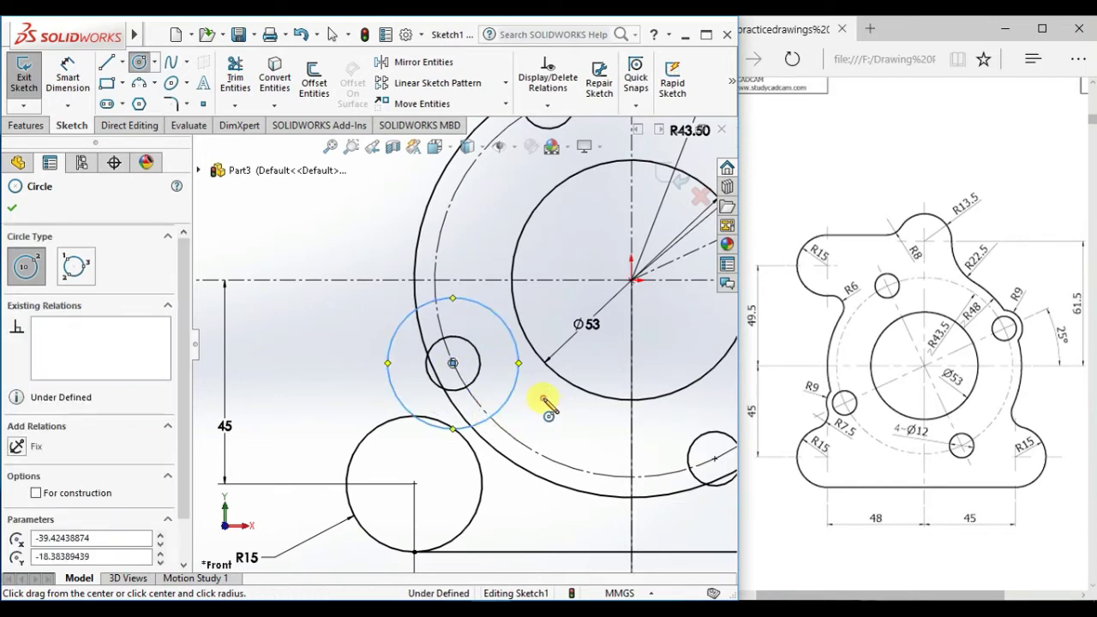
{"action": "right_click", "coordinate": [551, 400]}
{"action": "left_click", "coordinate": [562, 413]}
Dimension the circle around the lower-left bolt hole with a diameter of 18 mm and display the dimension as a radius.
{"action": "right_click_drag", "start_coordinate": [314, 419], "coordinate": [392, 351]}
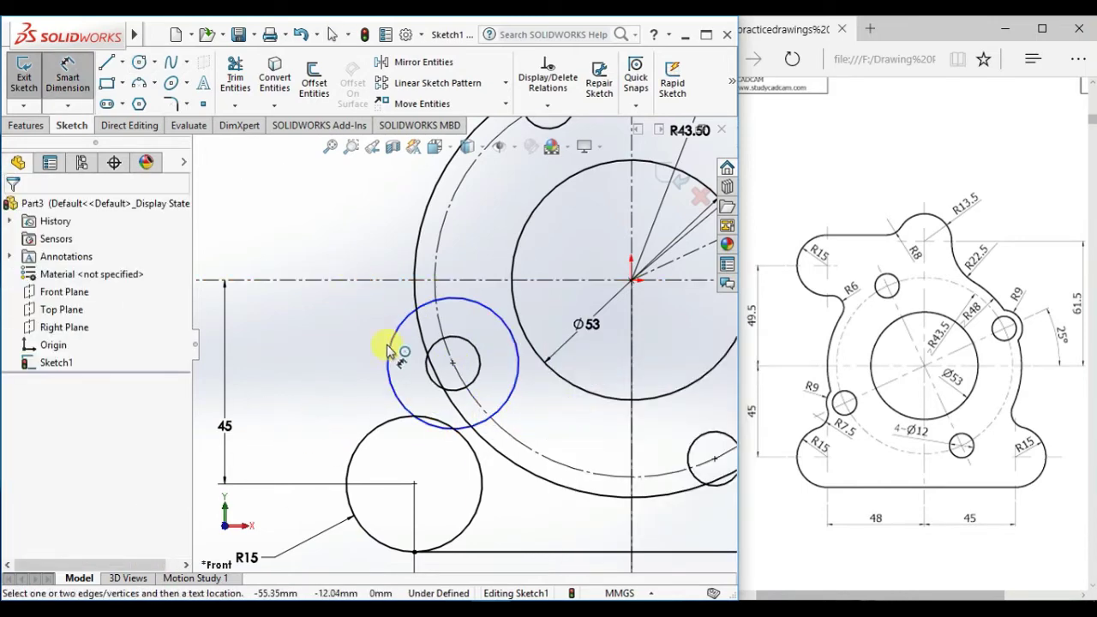
{"action": "left_click", "coordinate": [392, 347]}
{"action": "left_click", "coordinate": [390, 343]}
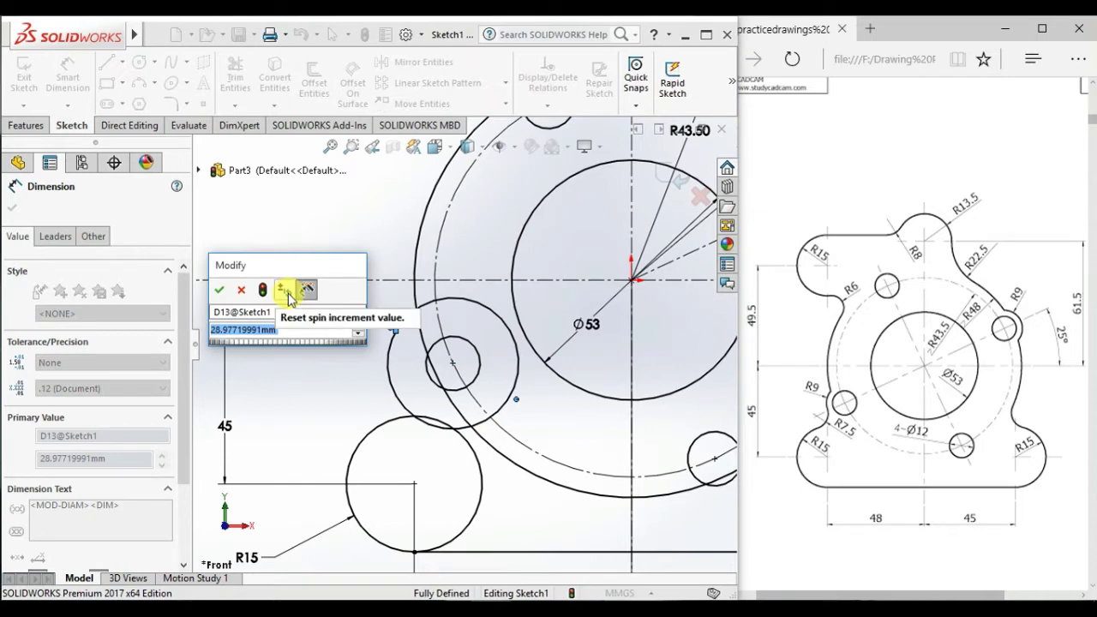
{"action": "type", "text": "18"}
{"action": "key", "text": "Return"}
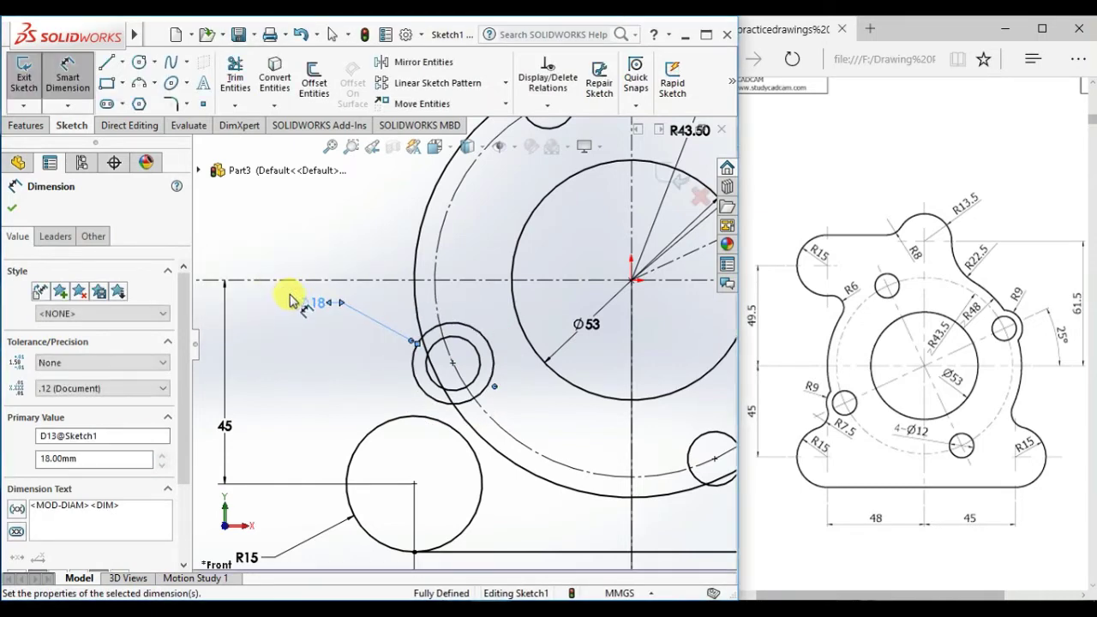
{"action": "right_click", "coordinate": [314, 302]}
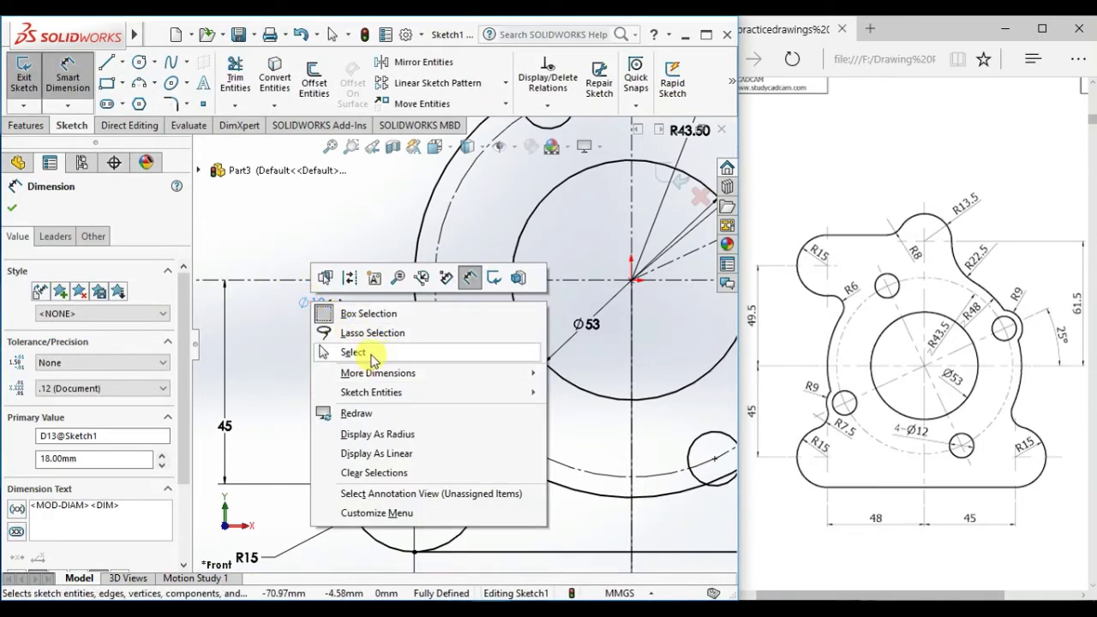
{"action": "left_click", "coordinate": [382, 435]}
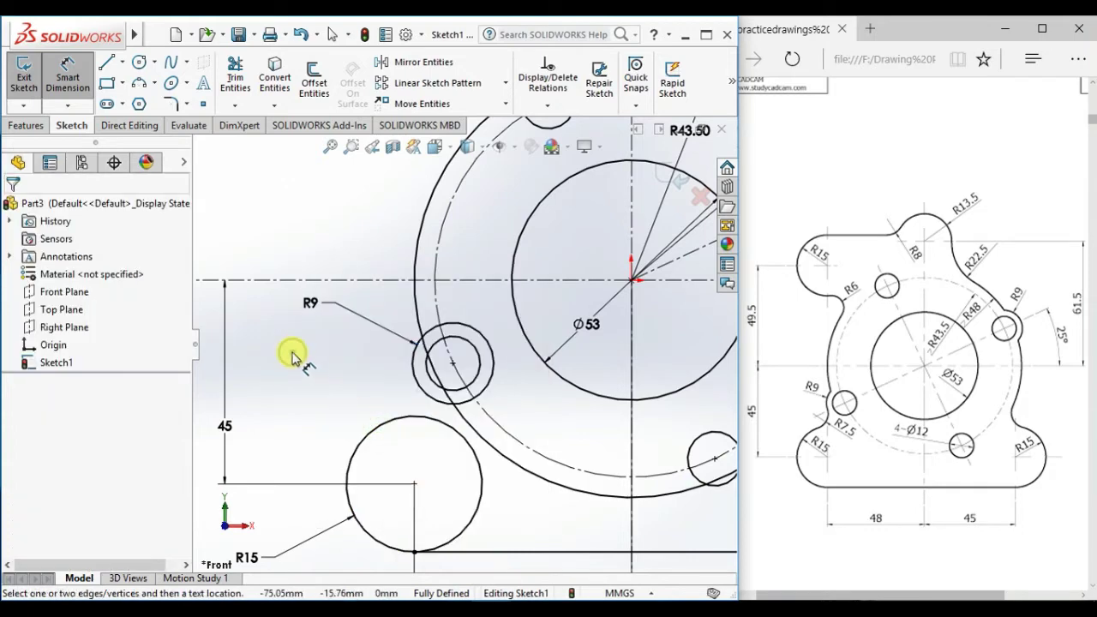
Sketch a three-point arc connecting the R9 circle around the lower-left bolt hole to the lower-left corner circle.
{"action": "left_click", "coordinate": [140, 83]}
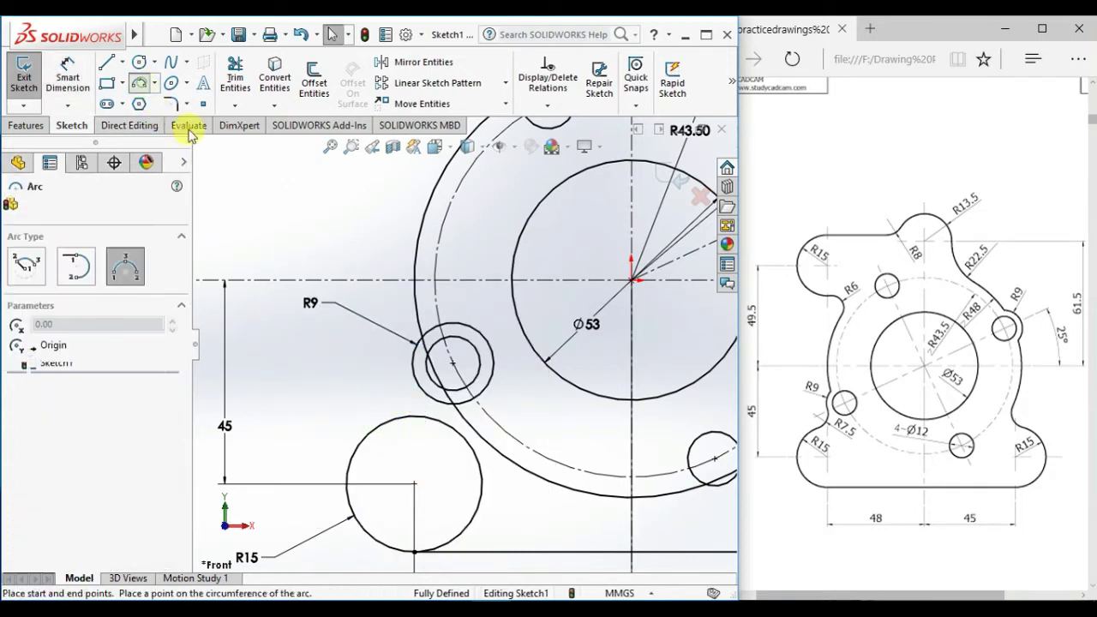
{"action": "left_click", "coordinate": [415, 384]}
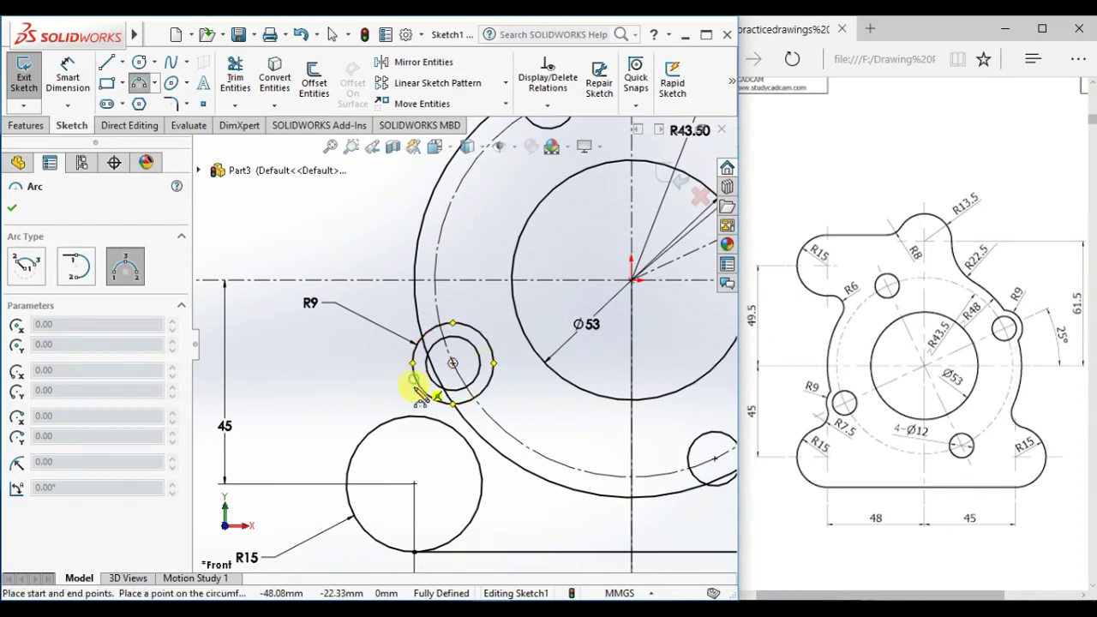
{"action": "left_click", "coordinate": [382, 423]}
{"action": "left_click", "coordinate": [403, 396]}
Make the left connecting arc tangent to the lower-left corner circle and to the R9 circle.
{"action": "left_click", "coordinate": [369, 433], "text": "ctrl"}
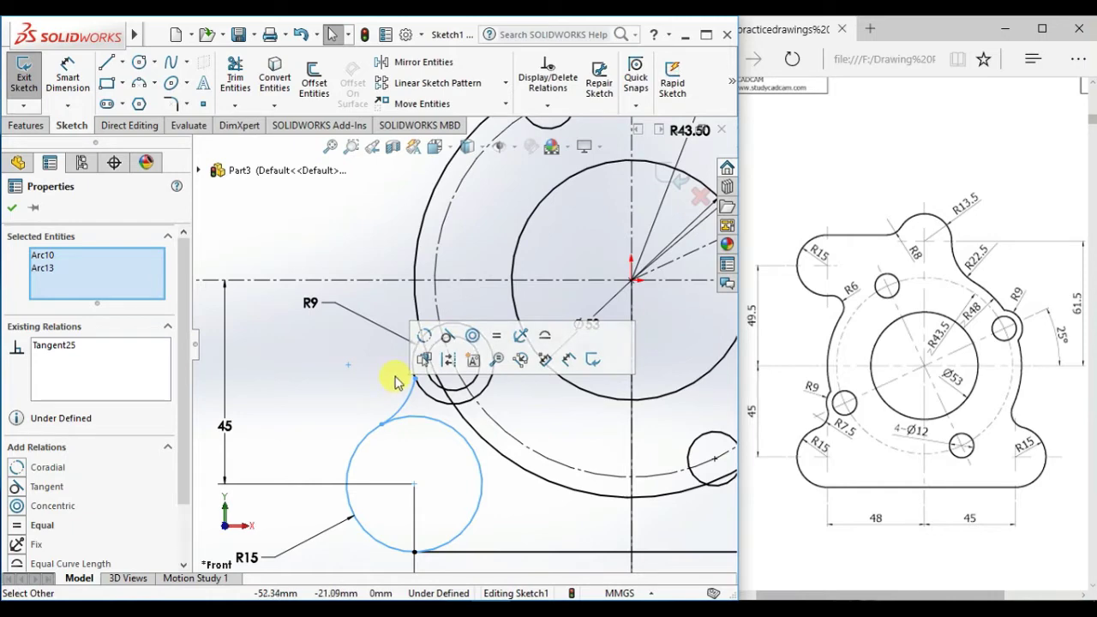
{"action": "left_click", "coordinate": [449, 341]}
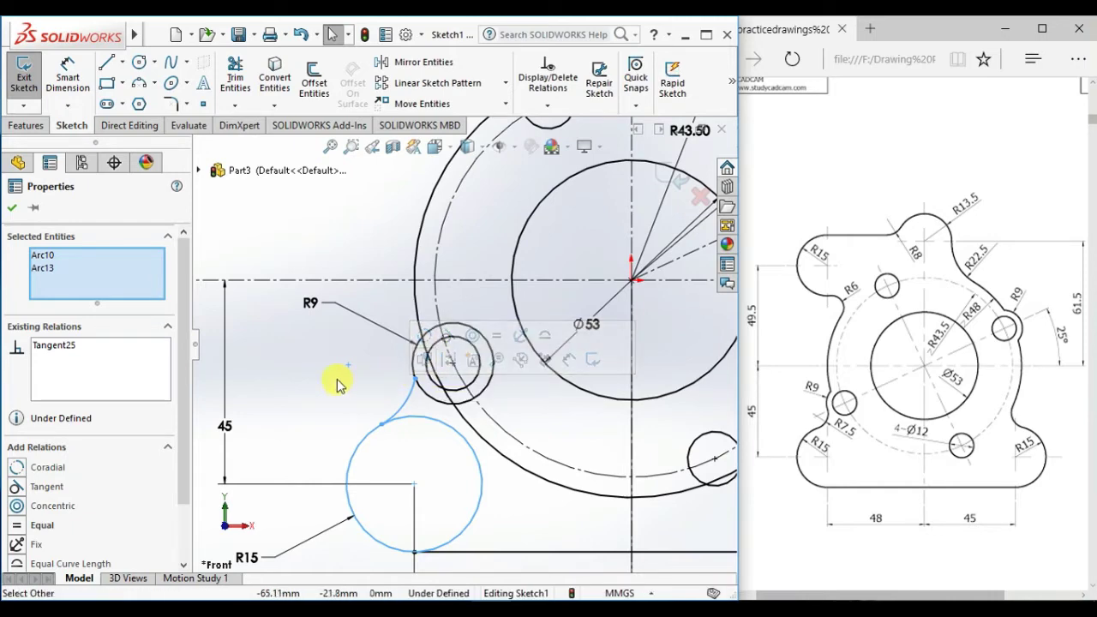
{"action": "left_click", "coordinate": [333, 377]}
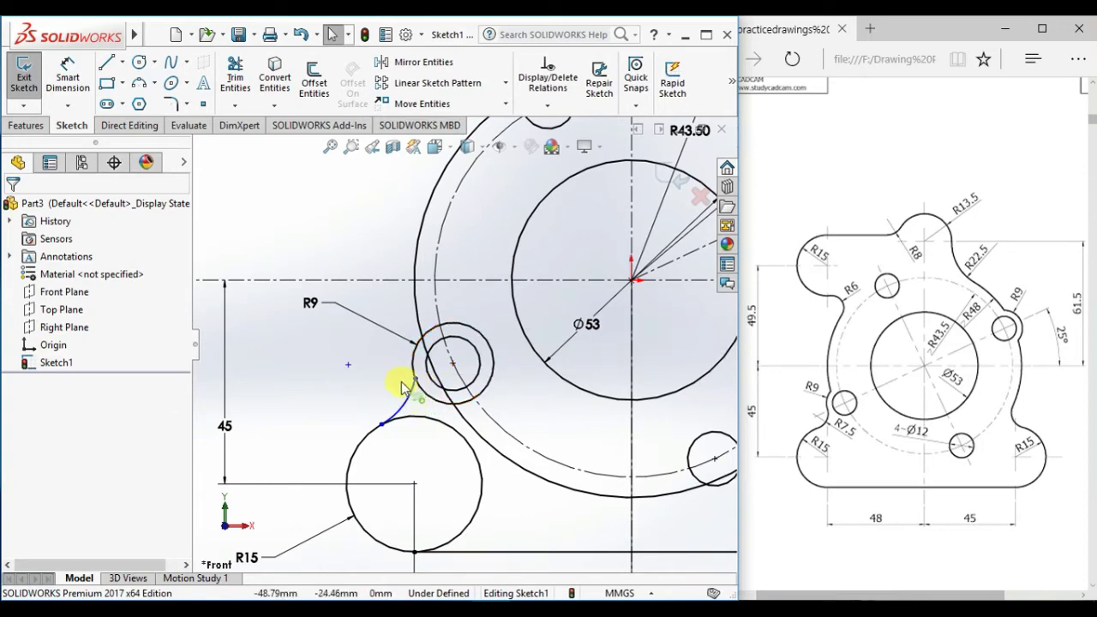
{"action": "left_click", "coordinate": [402, 383]}
{"action": "left_click", "coordinate": [413, 375], "text": "ctrl"}
{"action": "left_click", "coordinate": [463, 303]}
{"action": "left_click", "coordinate": [364, 399]}
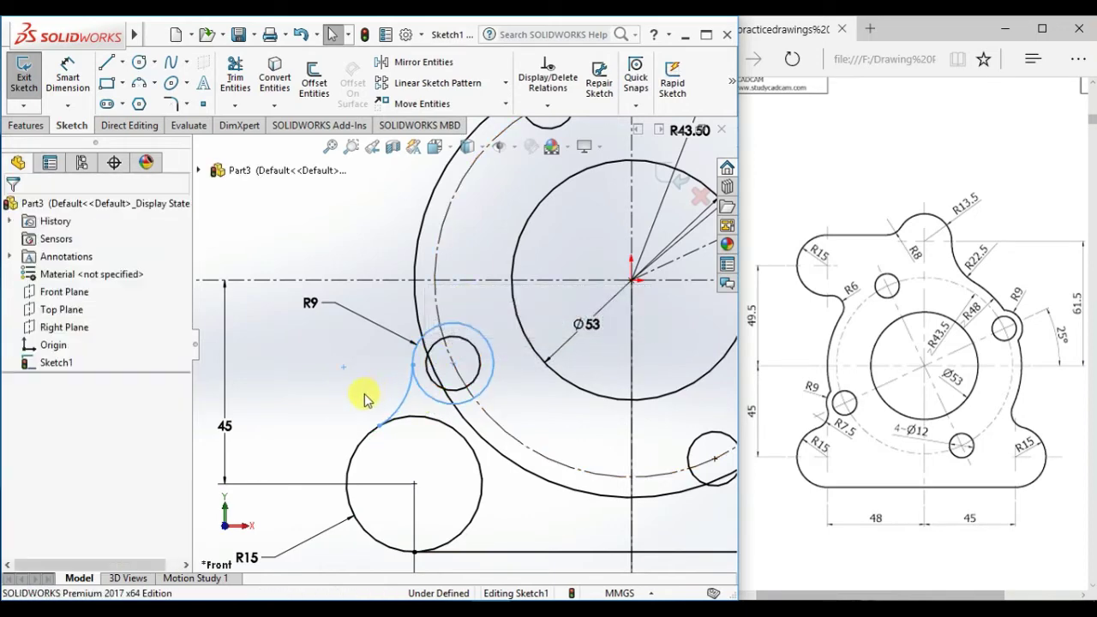
Dimension the left connecting arc between the R9 circle and the corner circle with a radius of 7.5 mm.
{"action": "right_click_drag", "start_coordinate": [360, 392], "coordinate": [299, 434]}
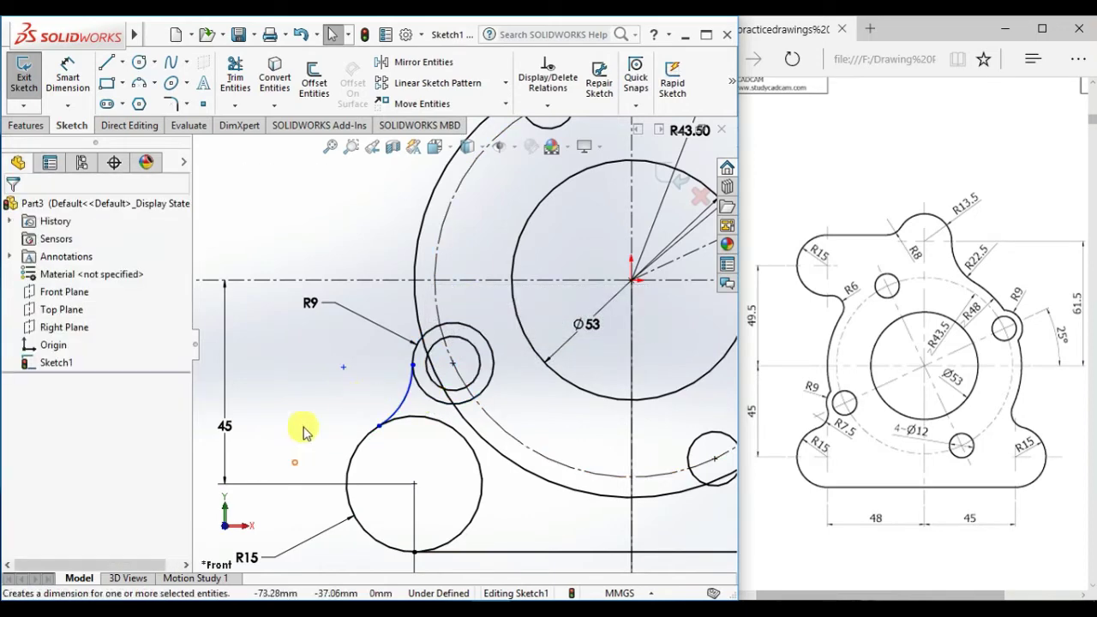
{"action": "left_click", "coordinate": [405, 403]}
{"action": "left_click", "coordinate": [373, 393]}
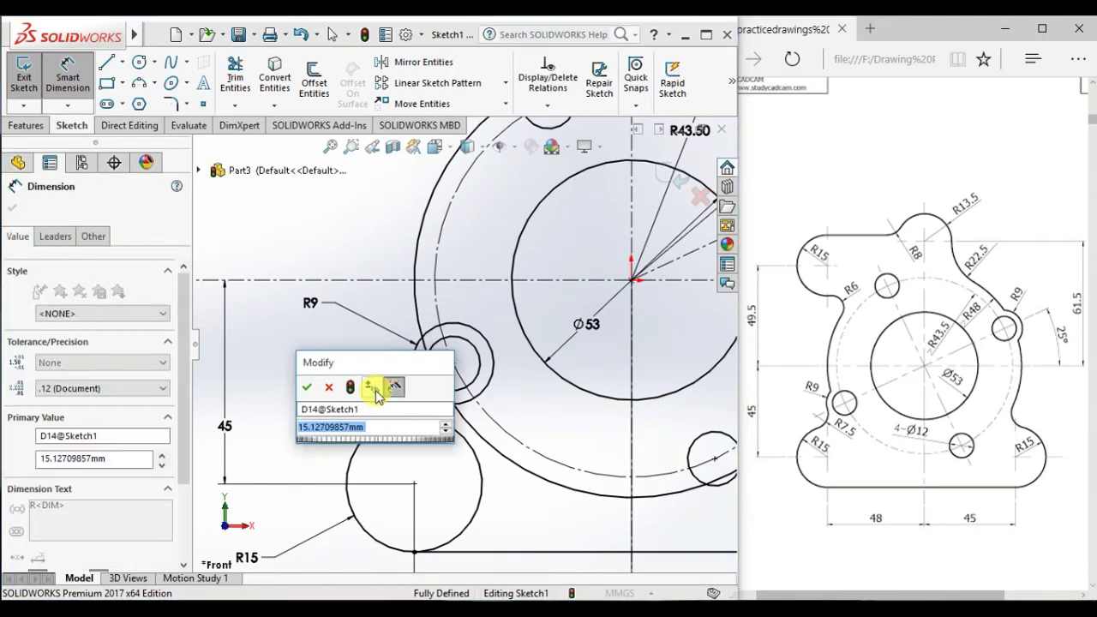
{"action": "type", "text": "7.5"}
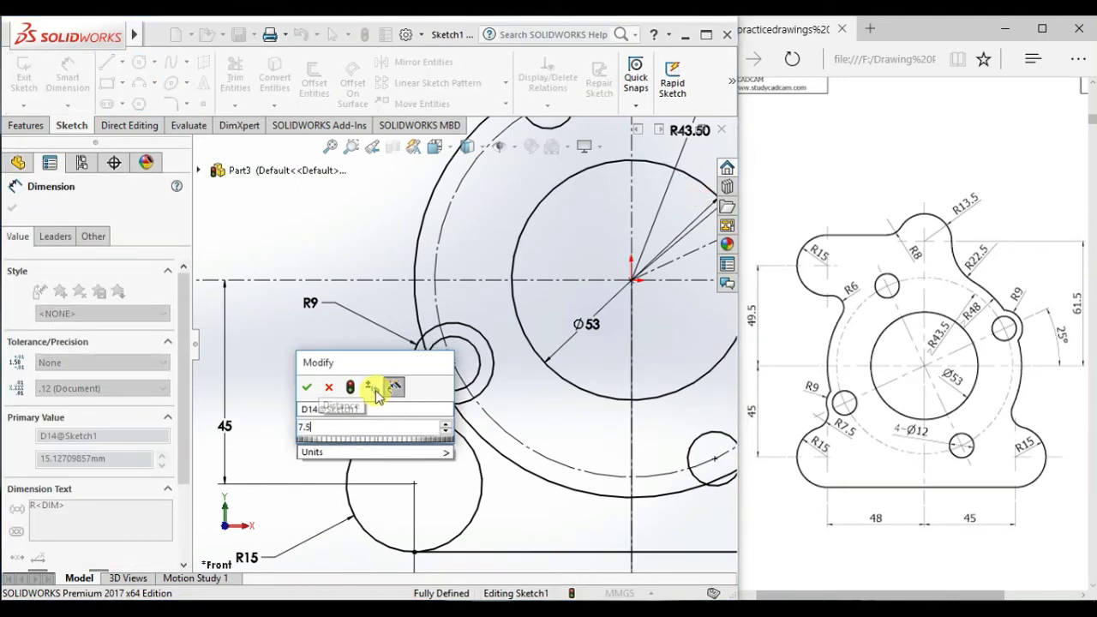
{"action": "key", "text": "Return"}
{"action": "left_click", "coordinate": [264, 311]}
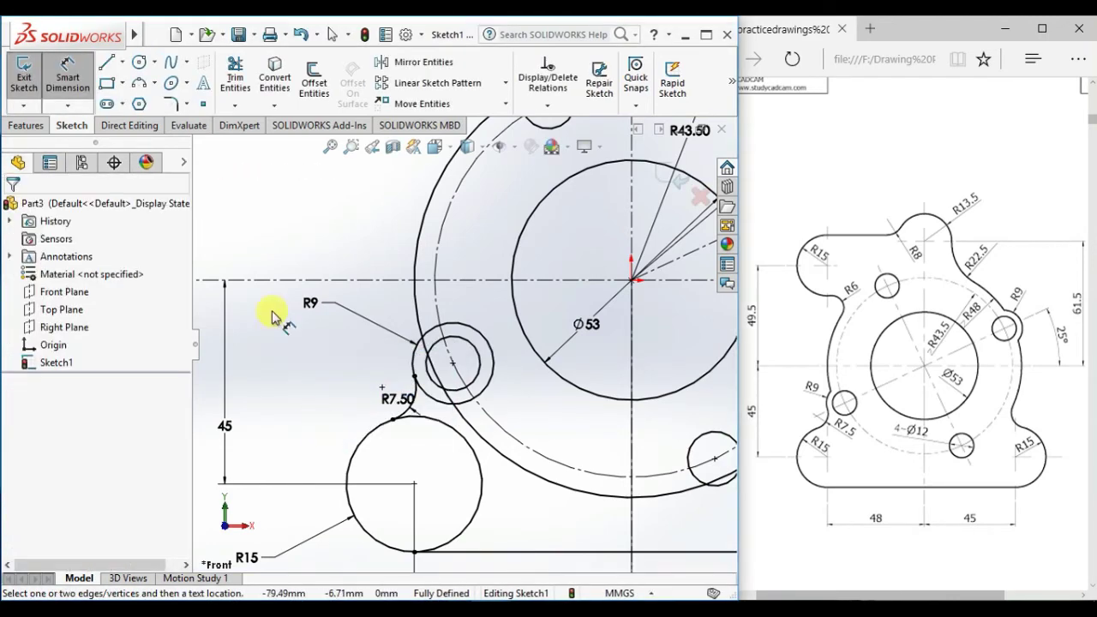
Trim the R9 circle at the lower-left bolt hole, the adjoining lower-left R48 segments and the lower-left corner circle to leave only the outer outline.
{"action": "left_click", "coordinate": [235, 75]}
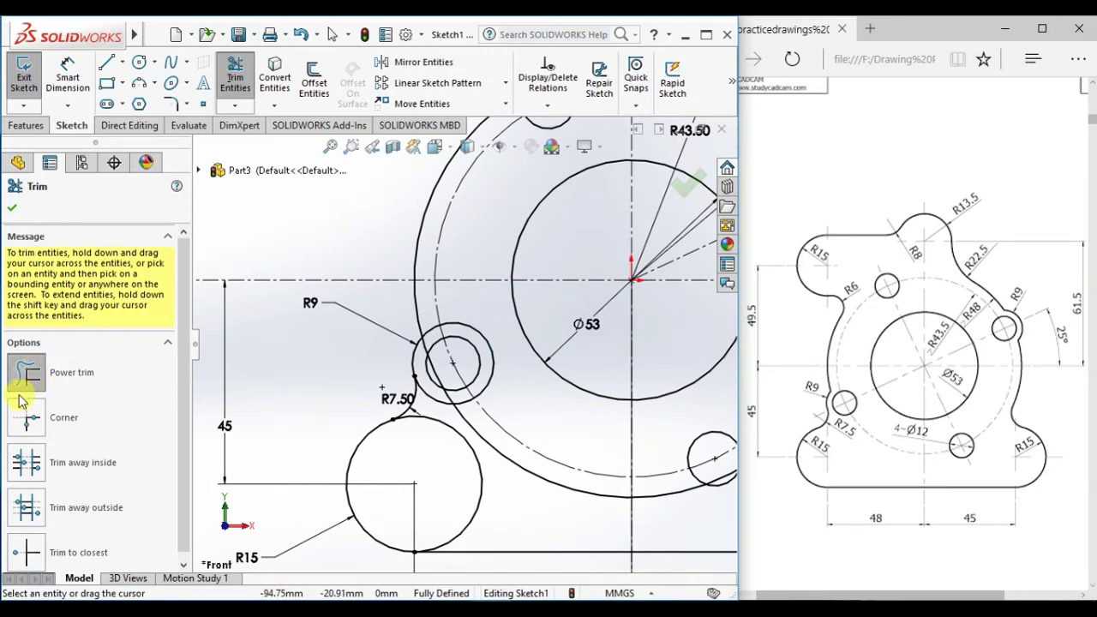
{"action": "scroll", "coordinate": [480, 317], "scroll_direction": "down", "scroll_amount": 3}
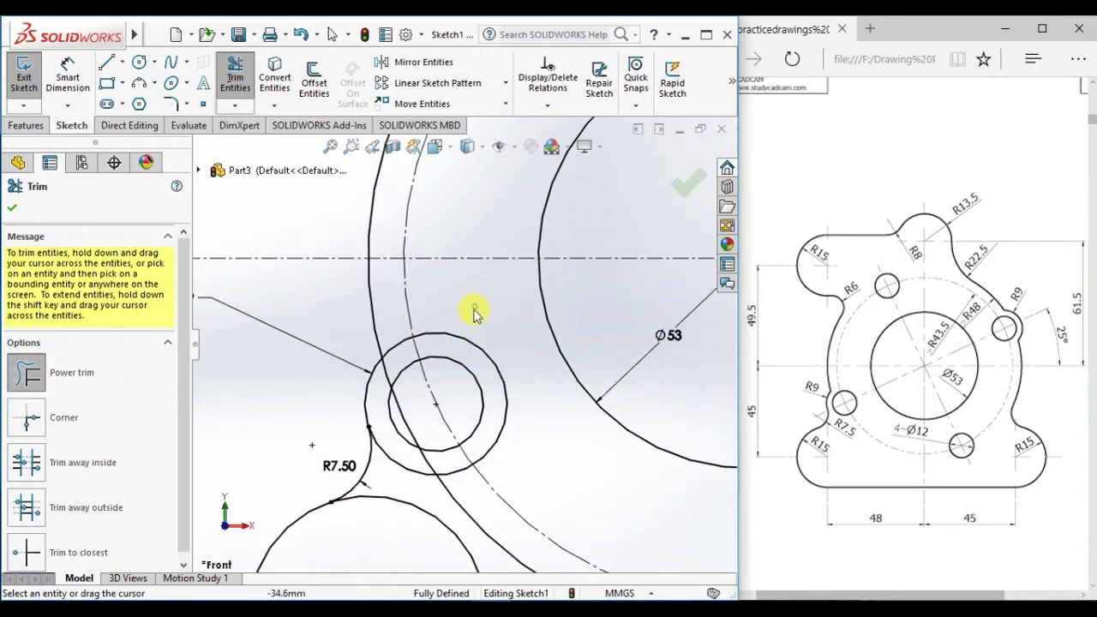
{"action": "left_click_drag", "start_coordinate": [470, 343], "coordinate": [474, 351]}
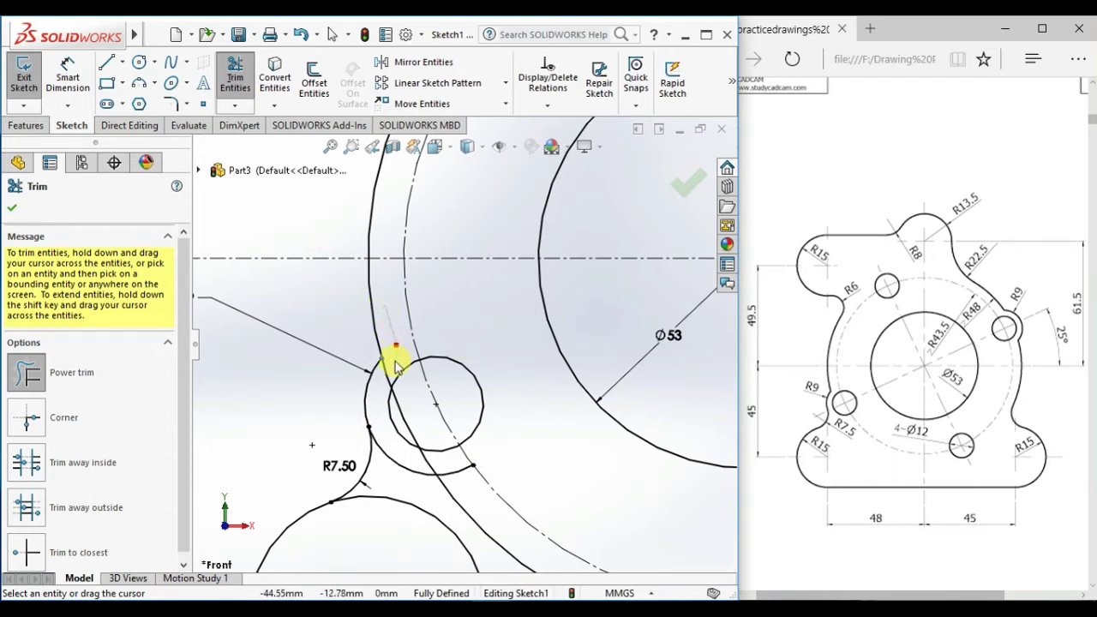
{"action": "left_click_drag", "start_coordinate": [388, 375], "coordinate": [388, 375]}
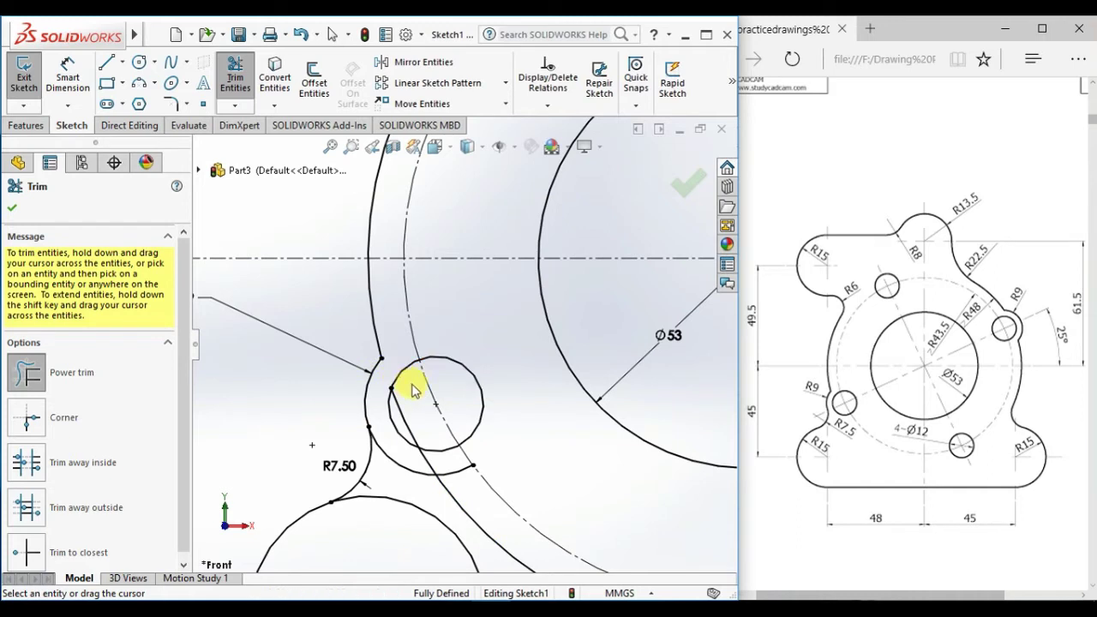
{"action": "left_click_drag", "start_coordinate": [402, 419], "coordinate": [403, 422]}
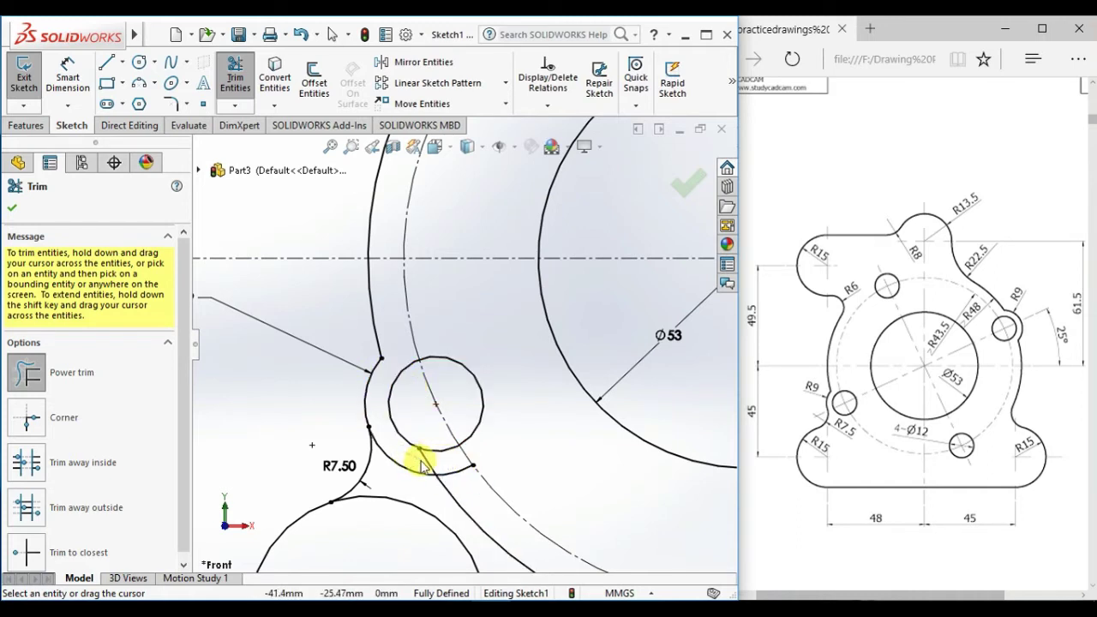
{"action": "left_click_drag", "start_coordinate": [433, 467], "coordinate": [408, 461]}
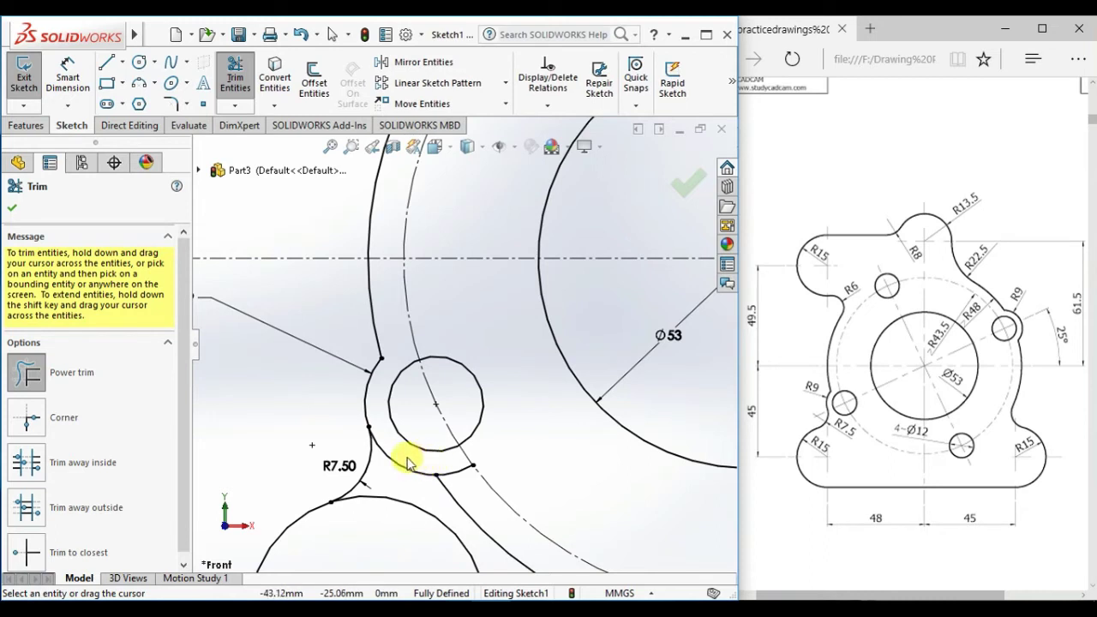
{"action": "scroll", "coordinate": [412, 461], "scroll_direction": "up", "scroll_amount": 3}
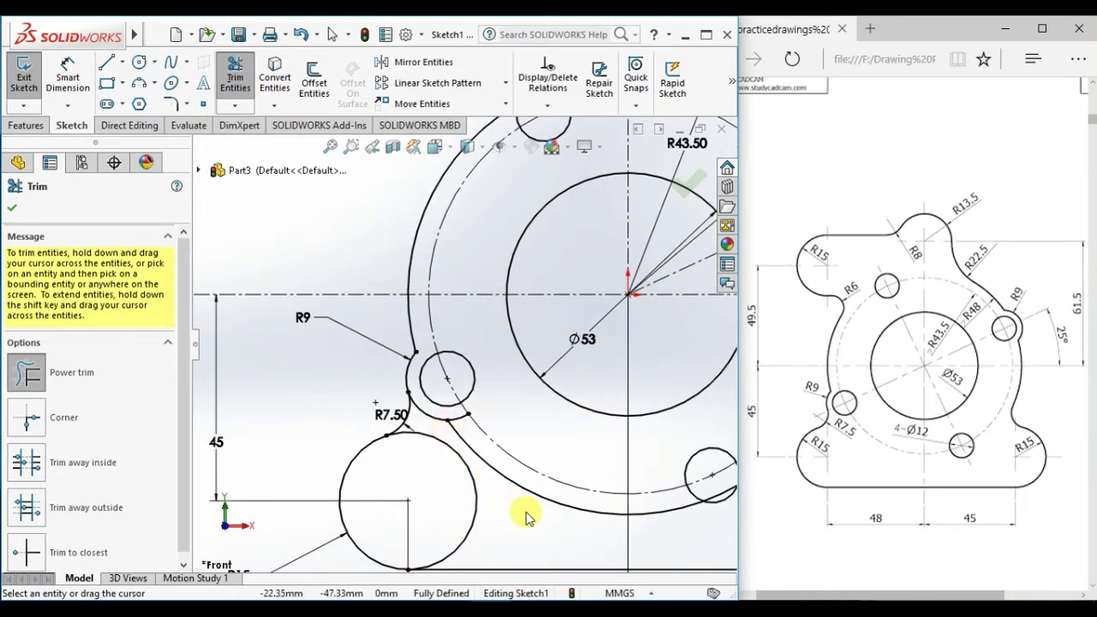
{"action": "mouse_move", "coordinate": [509, 486]}
{"action": "left_mouse_down"}
{"action": "mouse_move", "coordinate": [444, 417]}
{"action": "mouse_move", "coordinate": [439, 447]}
{"action": "left_mouse_up"}
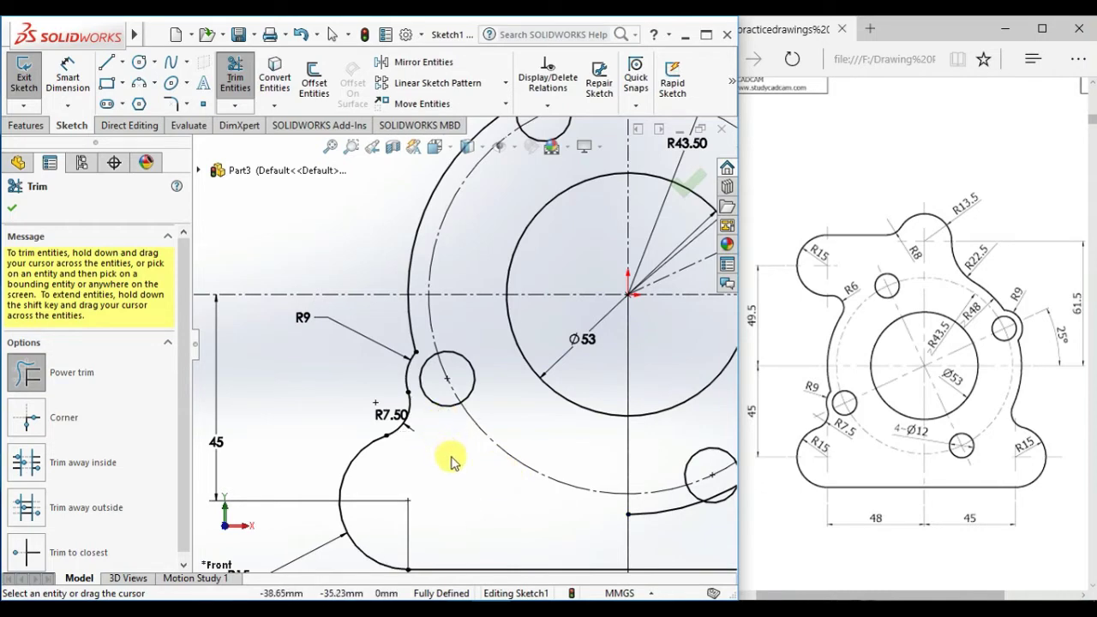
Trim away the remaining lower-right stretch of the R48 circle and the inner portion of the lower-right corner circle.
{"action": "scroll", "coordinate": [452, 461], "scroll_direction": "up", "scroll_amount": 3}
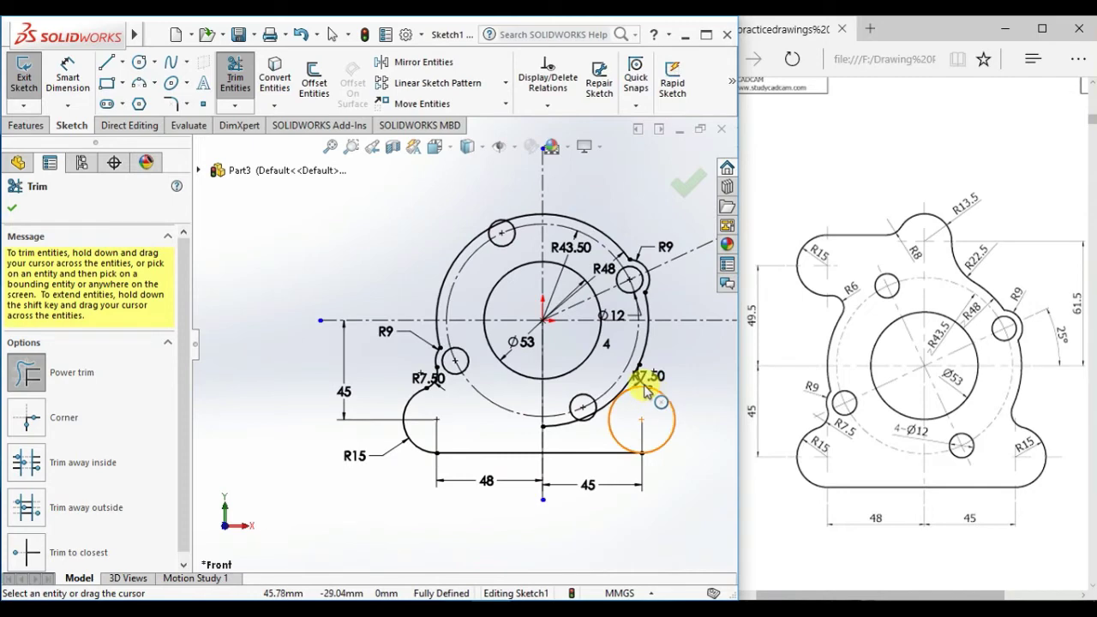
{"action": "scroll", "coordinate": [639, 390], "scroll_direction": "down", "scroll_amount": 3}
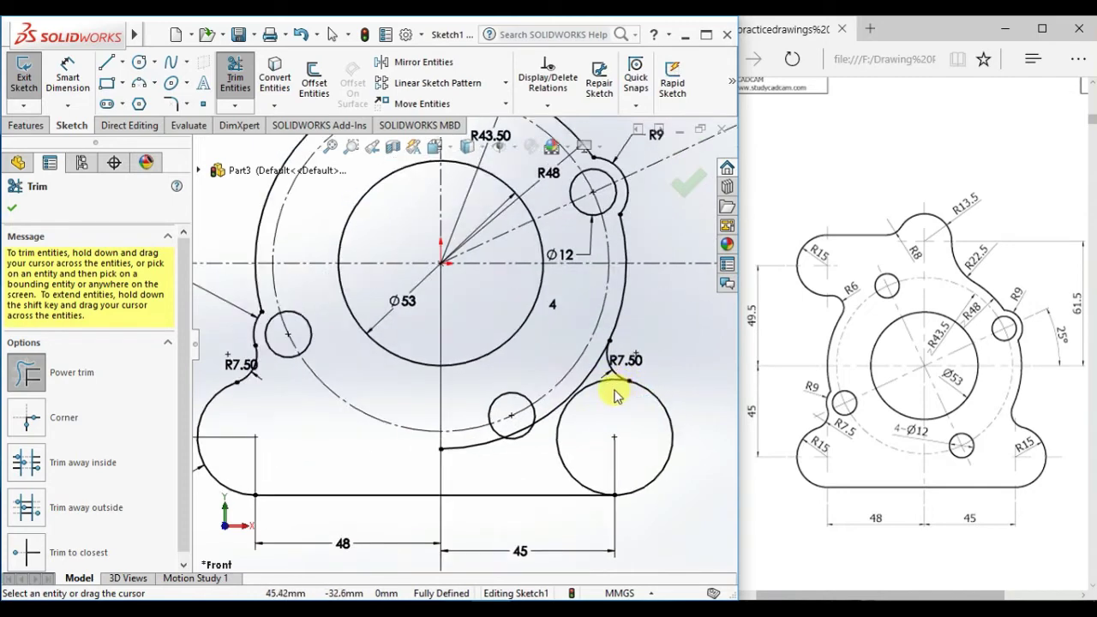
{"action": "left_click_drag", "start_coordinate": [429, 466], "coordinate": [497, 429]}
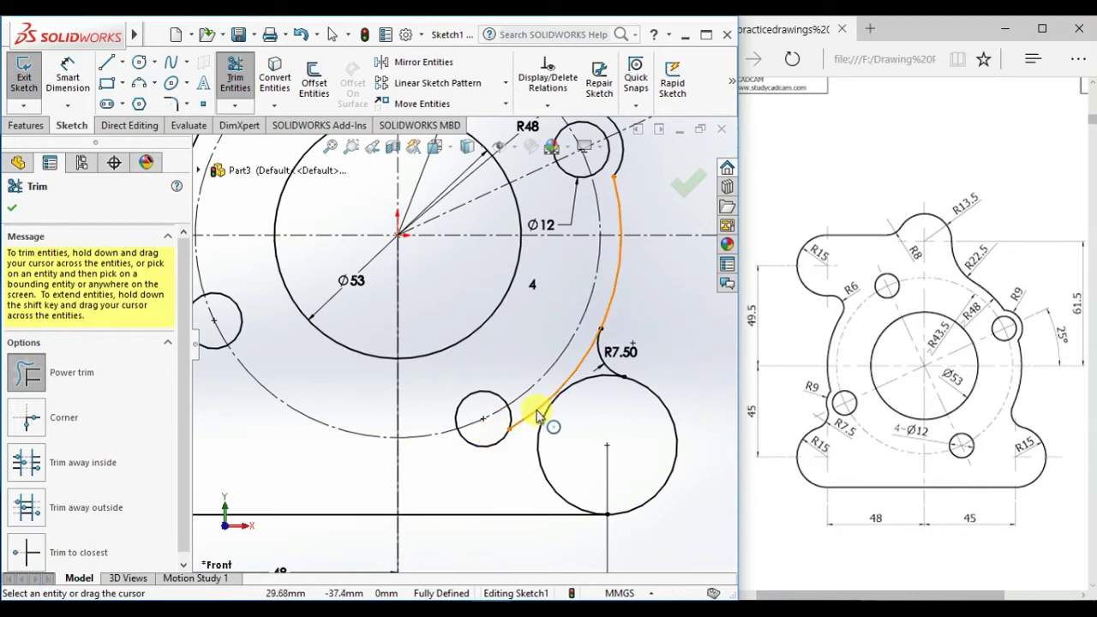
{"action": "left_click_drag", "start_coordinate": [531, 400], "coordinate": [532, 428]}
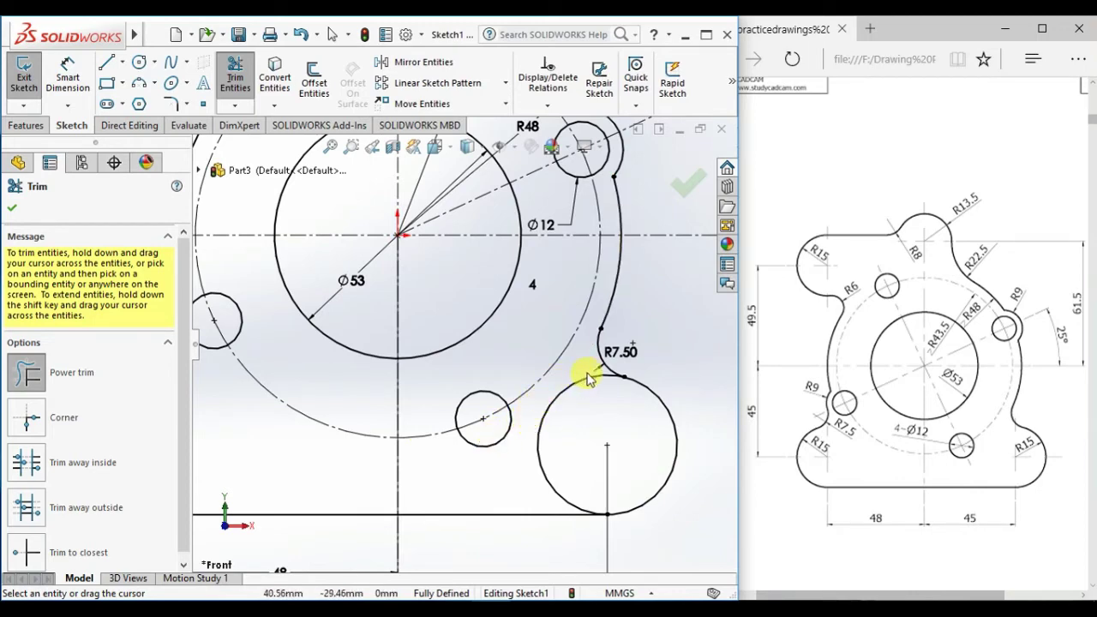
{"action": "key", "text": "f"}
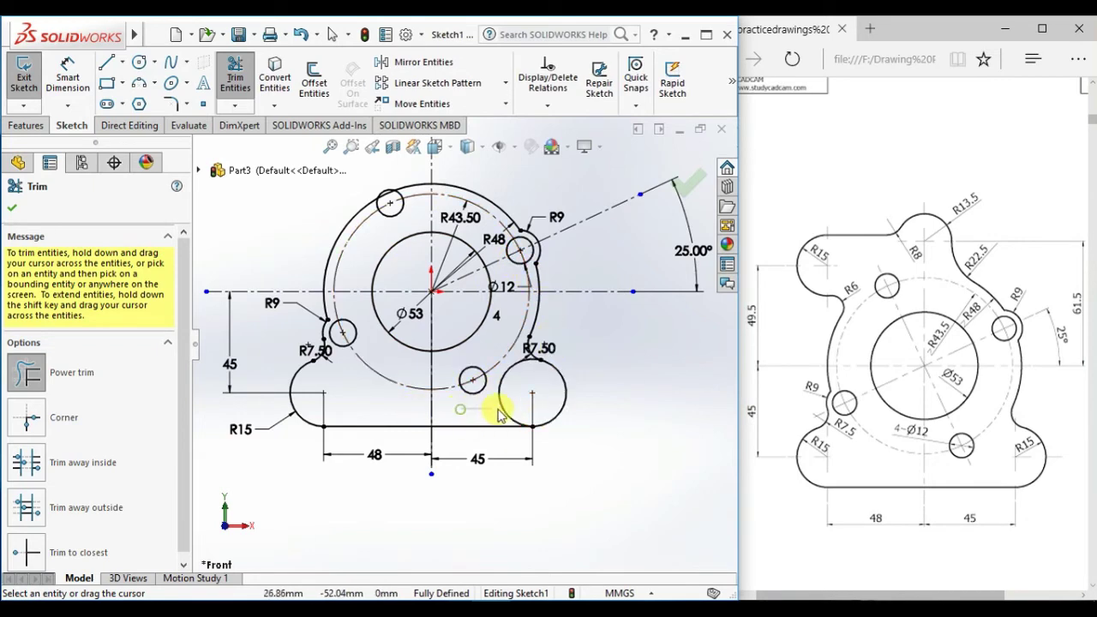
{"action": "left_click_drag", "start_coordinate": [500, 414], "coordinate": [506, 370]}
{"action": "key", "text": "Escape"}
Sketch a circle about 23 mm in diameter outside the upper-left of the R48 outline.
{"action": "scroll", "coordinate": [306, 331], "scroll_direction": "up", "scroll_amount": 1}
{"action": "left_click", "coordinate": [139, 64]}
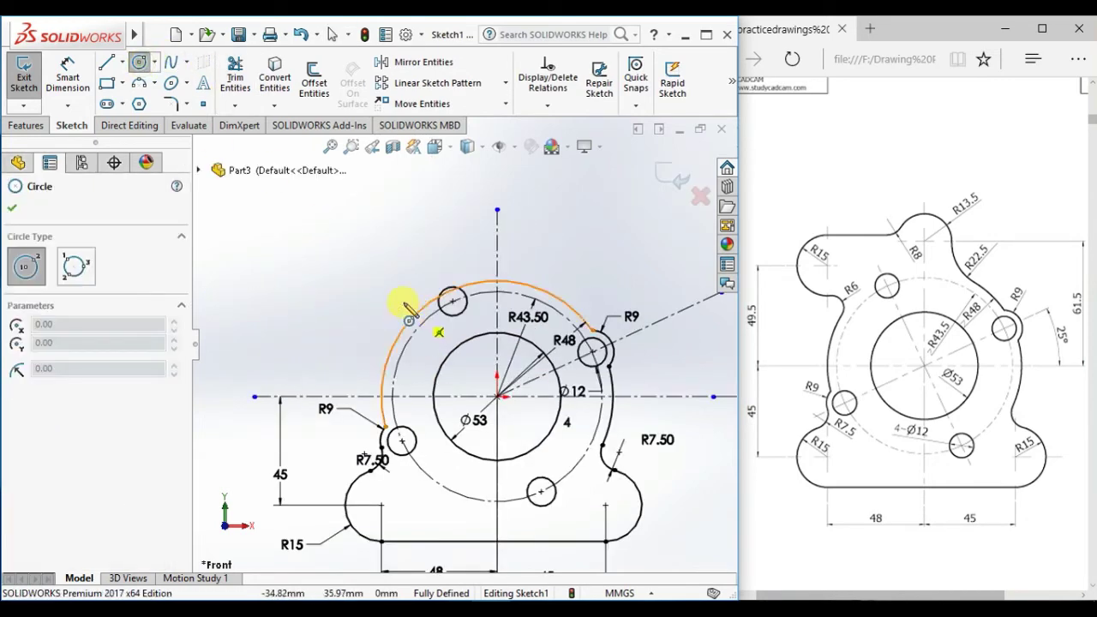
{"action": "left_click", "coordinate": [345, 262]}
{"action": "left_click", "coordinate": [364, 283]}
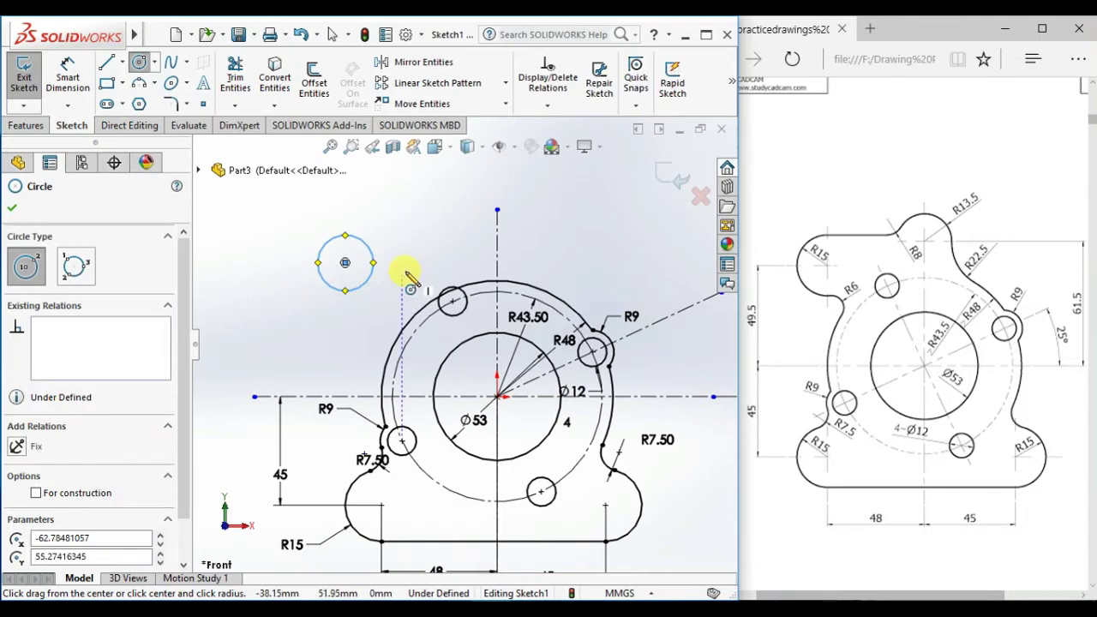
Dimension the upper-left circle with a diameter of 30 mm and display the dimension as a radius.
{"action": "key", "text": "d"}
{"action": "left_click", "coordinate": [319, 260]}
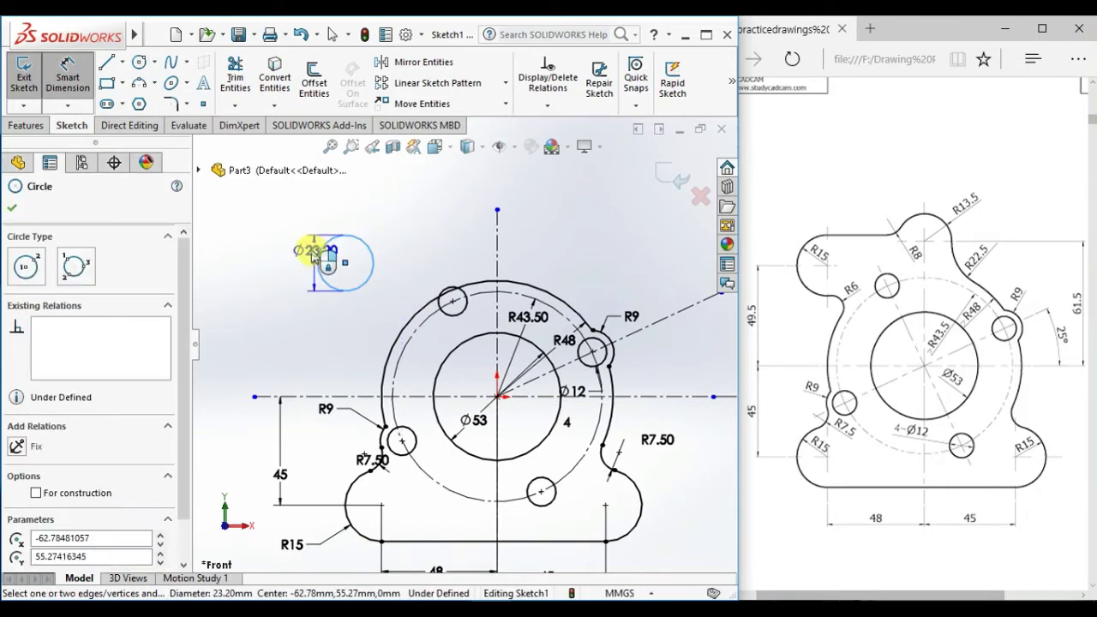
{"action": "left_click", "coordinate": [289, 226]}
{"action": "type", "text": "30"}
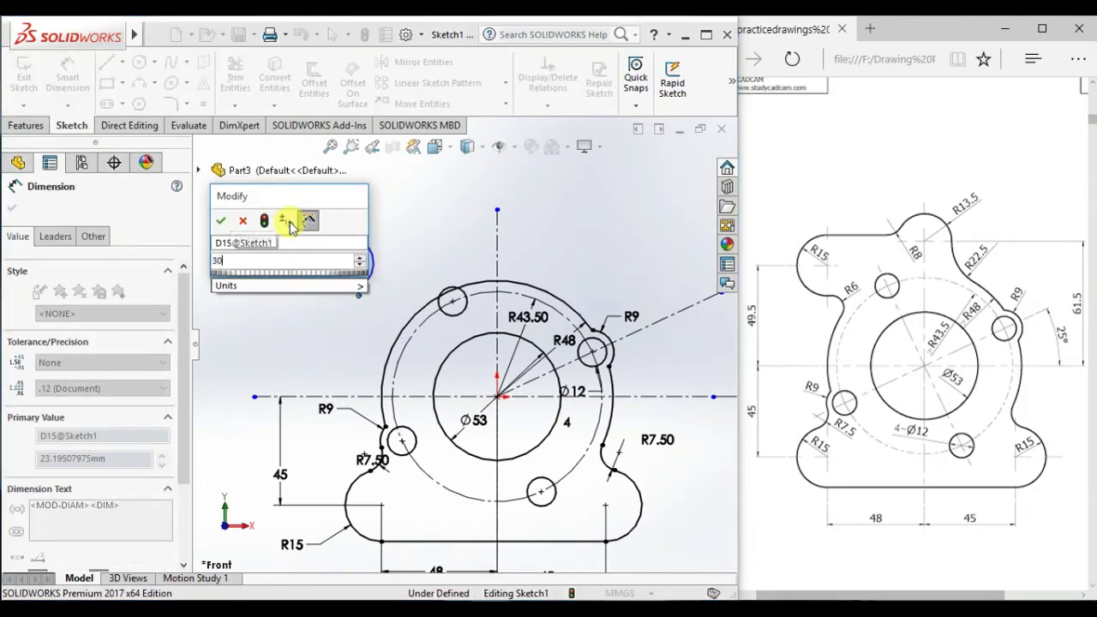
{"action": "key", "text": "Return"}
{"action": "right_click", "coordinate": [288, 221]}
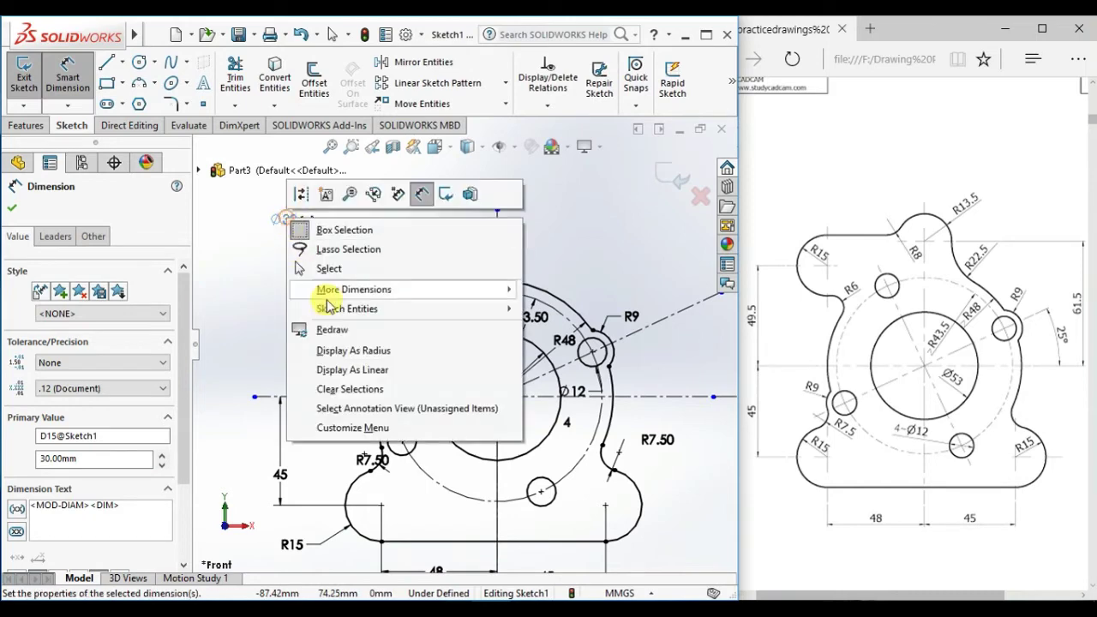
{"action": "left_click", "coordinate": [342, 348]}
{"action": "left_click", "coordinate": [266, 283]}
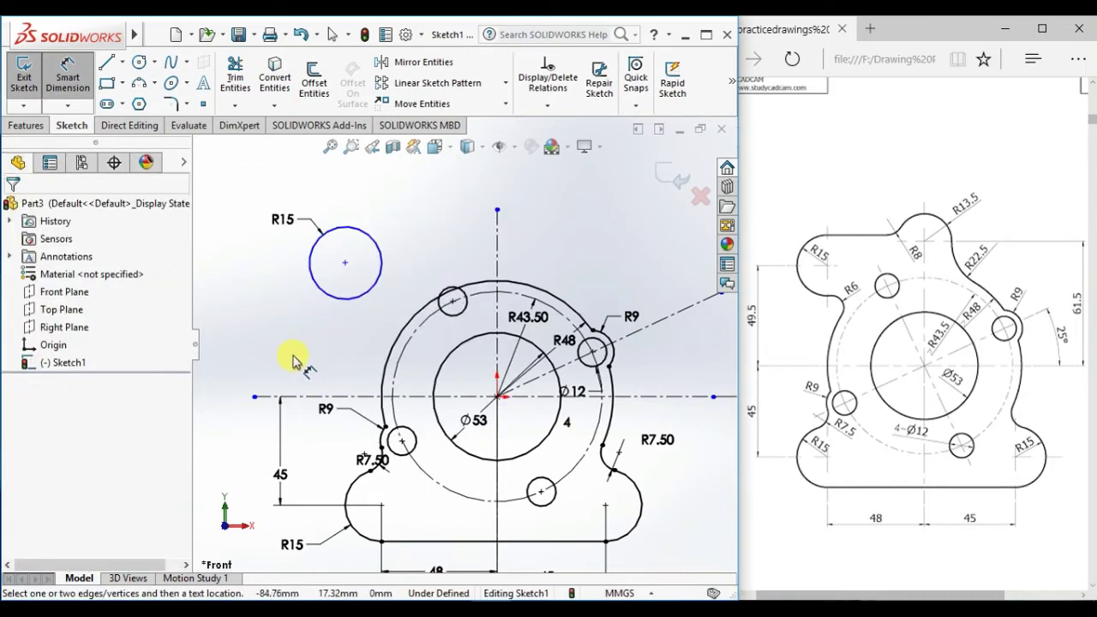
Dimension the upper-left circle's centre 49.5 mm above the horizontal centerline.
{"action": "left_click", "coordinate": [300, 399]}
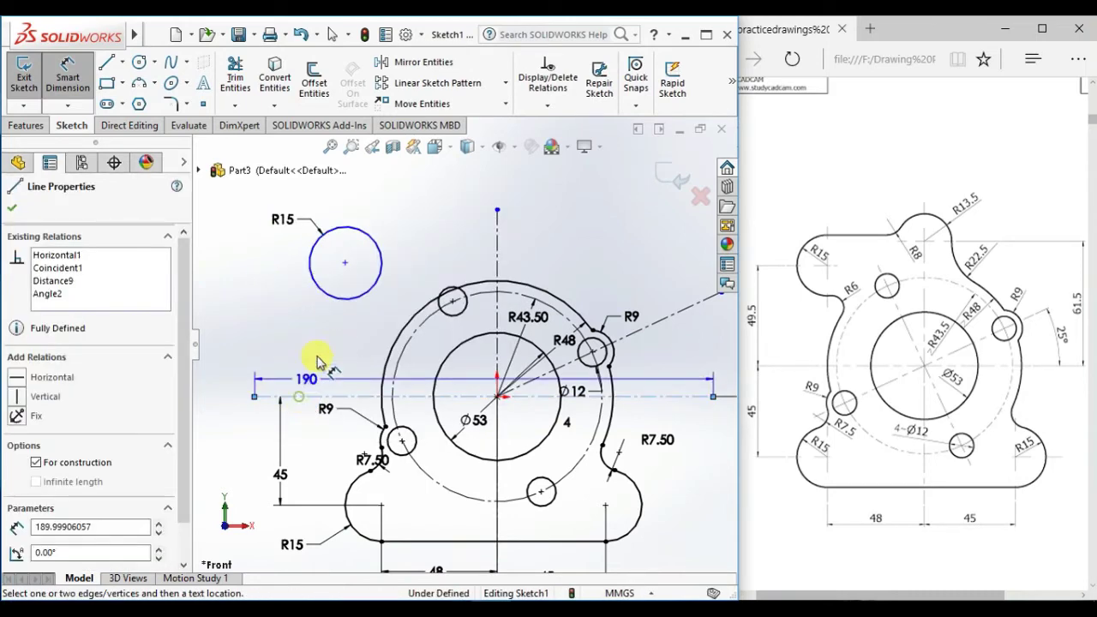
{"action": "left_click", "coordinate": [345, 263]}
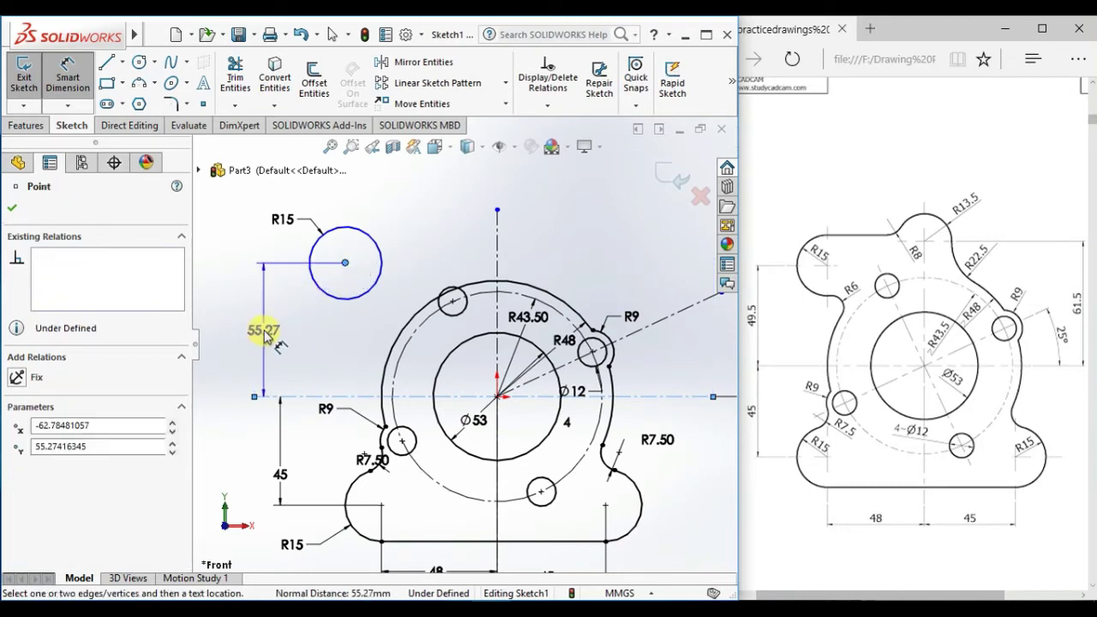
{"action": "left_click", "coordinate": [271, 338]}
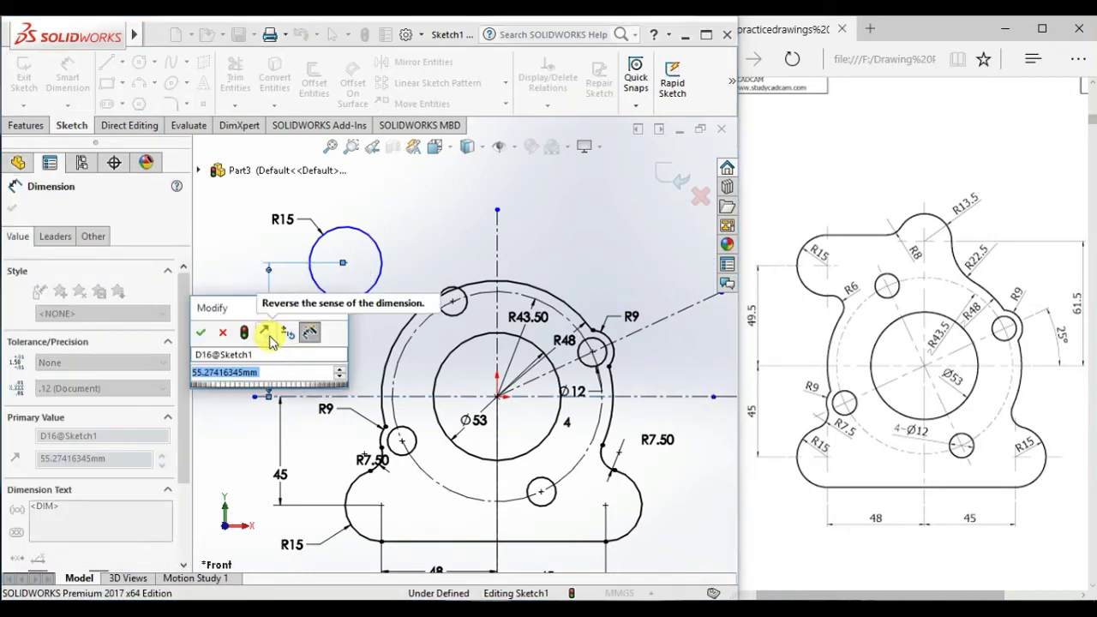
{"action": "type", "text": "4"}
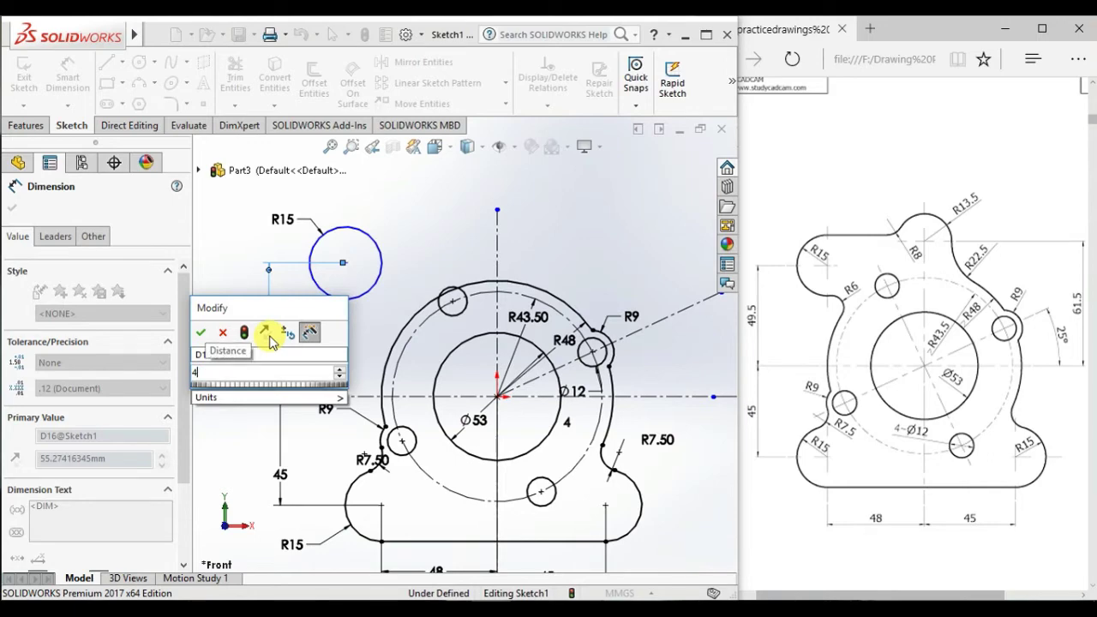
{"action": "type", "text": "9.5"}
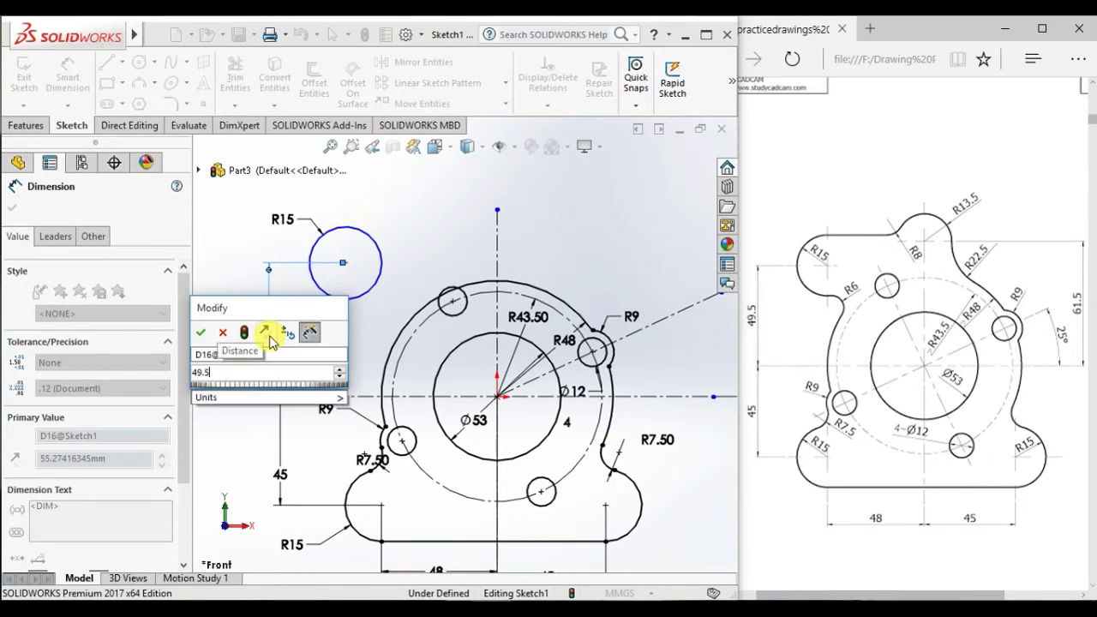
{"action": "key", "text": "Return"}
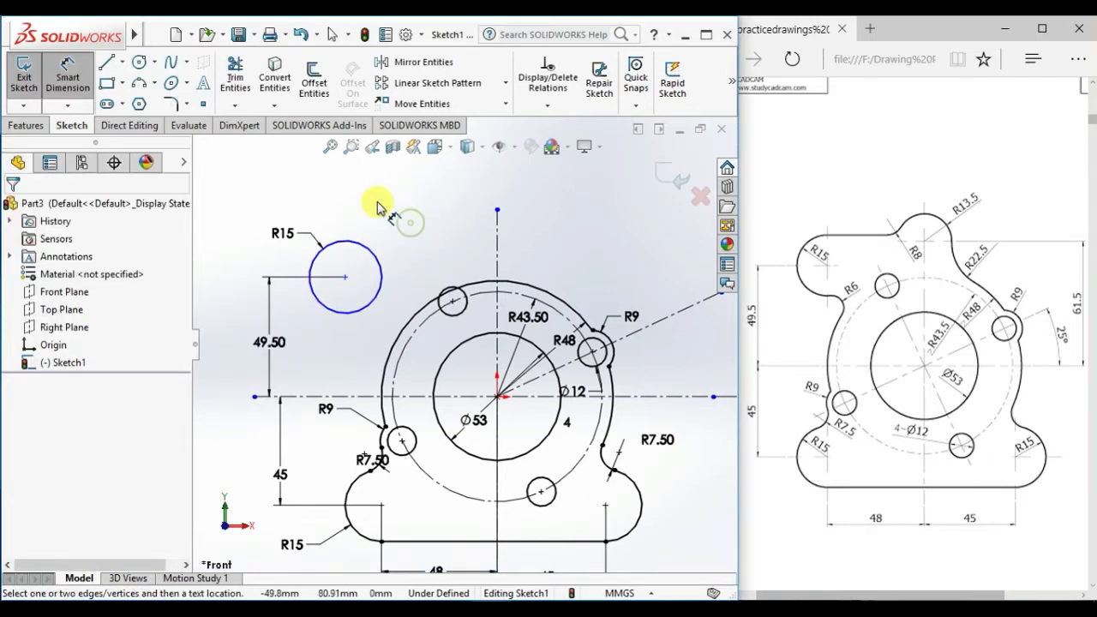
{"action": "right_click", "coordinate": [382, 206]}
{"action": "left_click", "coordinate": [417, 249]}
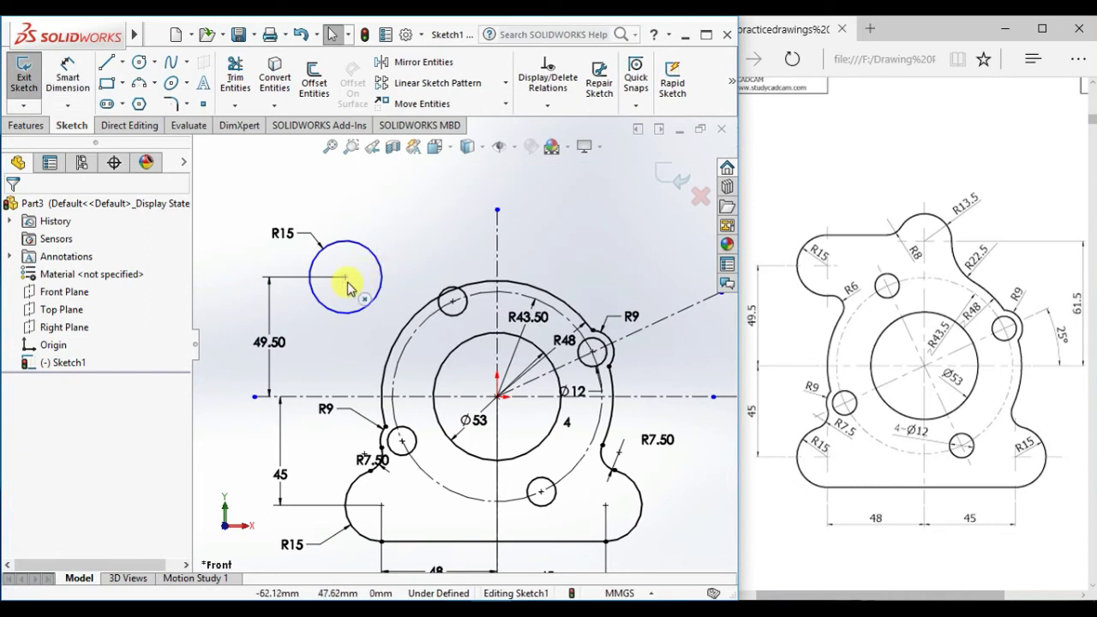
Align the upper-left circle's centre vertically with the centre of the lower-left corner arc.
{"action": "left_click", "coordinate": [346, 279]}
{"action": "left_click", "coordinate": [383, 506], "text": "ctrl"}
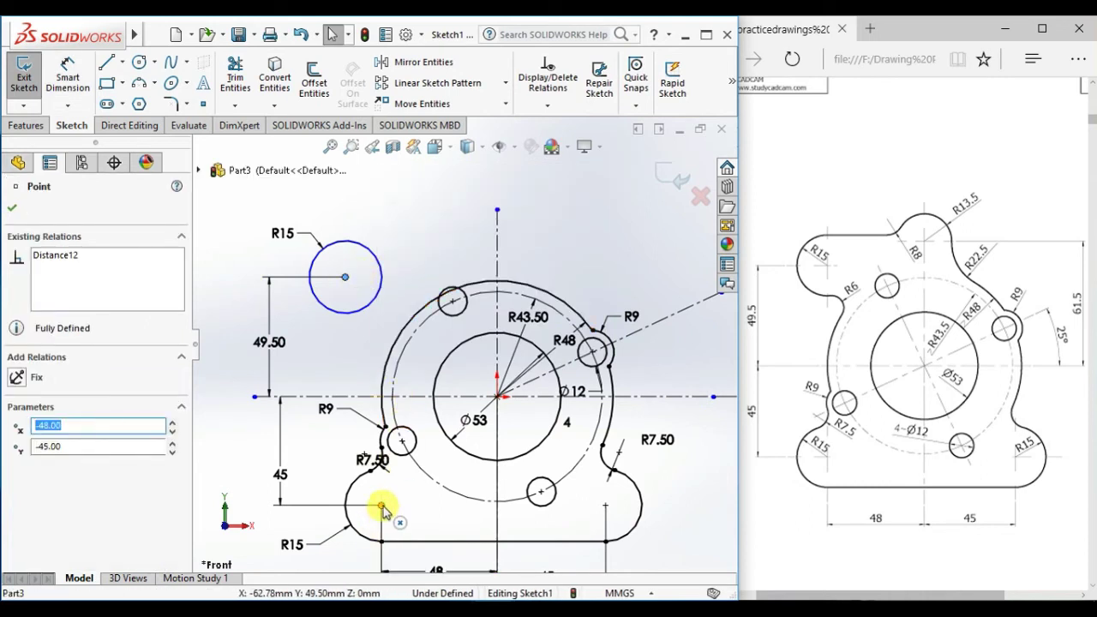
{"action": "left_click", "coordinate": [455, 434]}
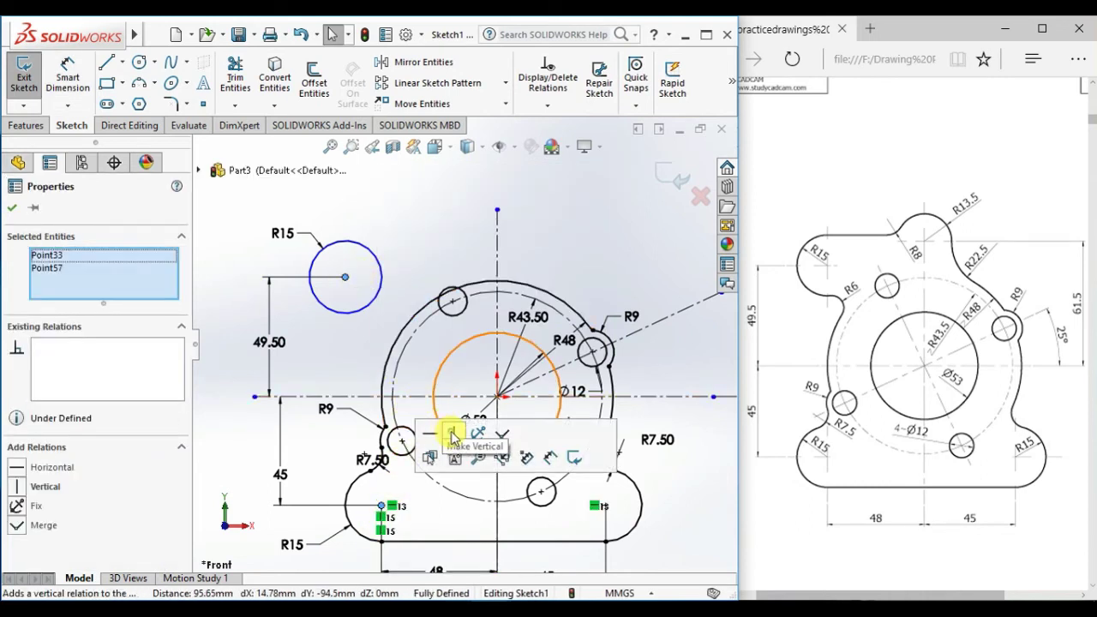
{"action": "left_click", "coordinate": [406, 190]}
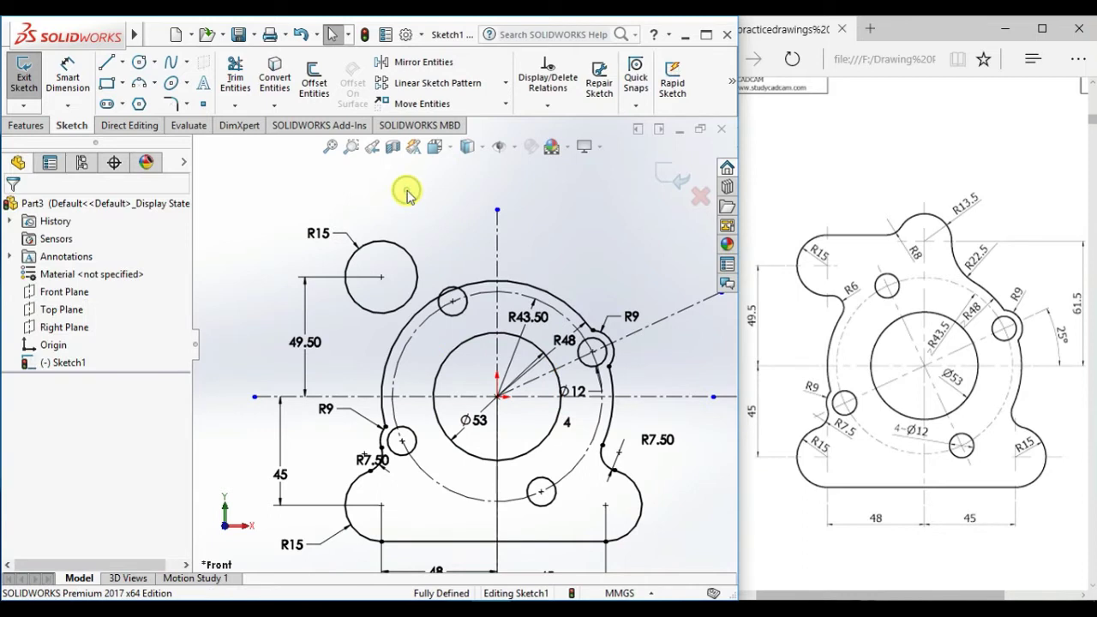
Sketch a small circle in the gap between the upper-left R15 circle and the R48 outline.
{"action": "left_click", "coordinate": [140, 65]}
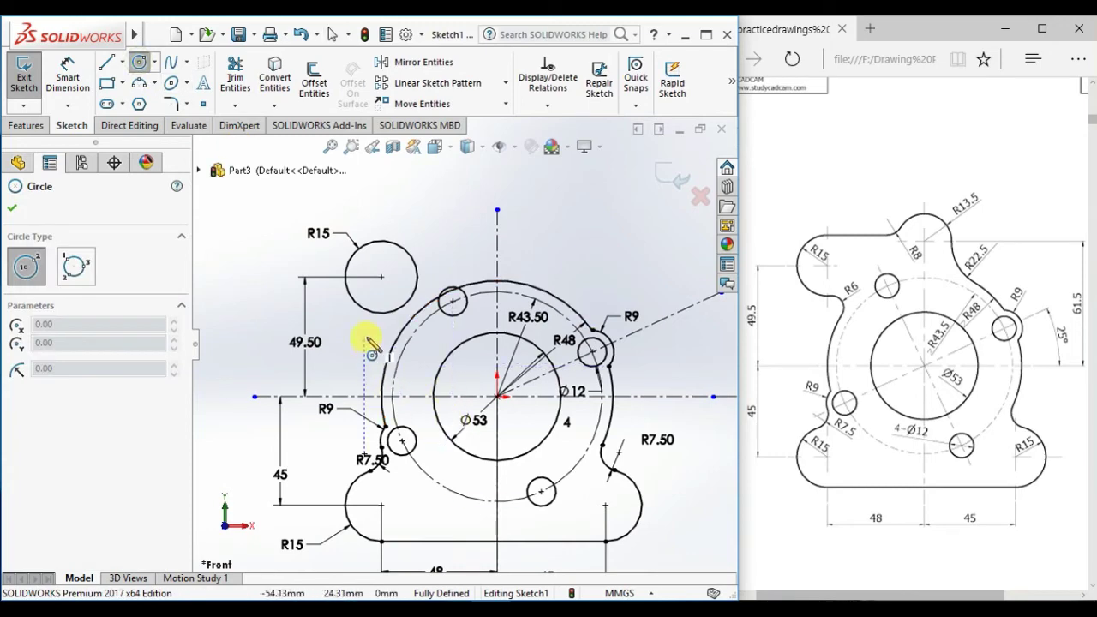
{"action": "scroll", "coordinate": [382, 341], "scroll_direction": "up", "scroll_amount": 2}
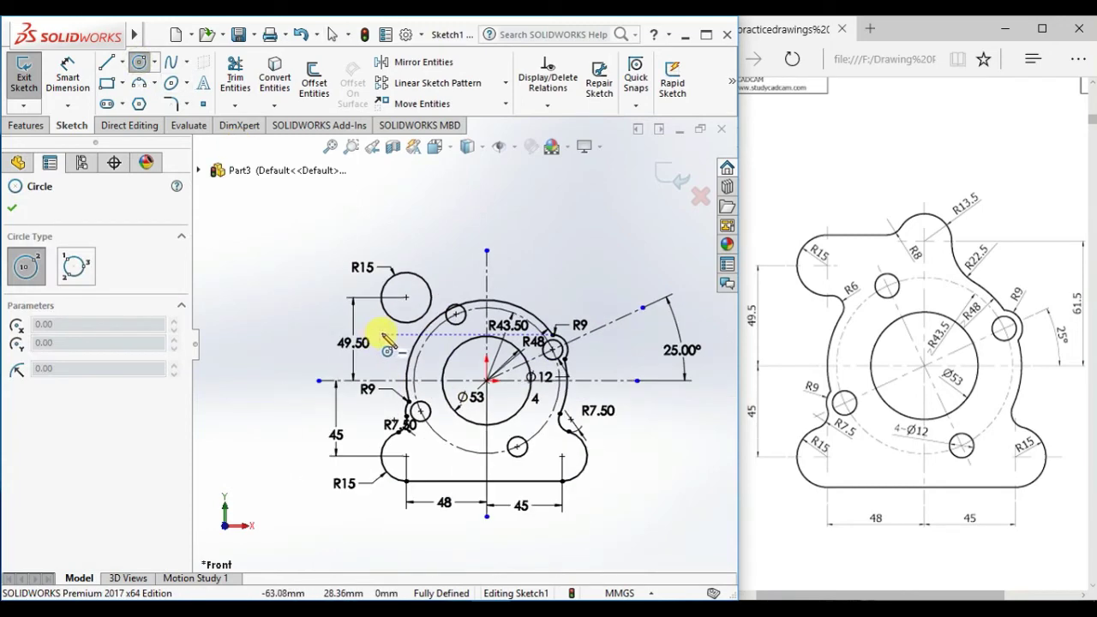
{"action": "scroll", "coordinate": [412, 332], "scroll_direction": "down", "scroll_amount": 8}
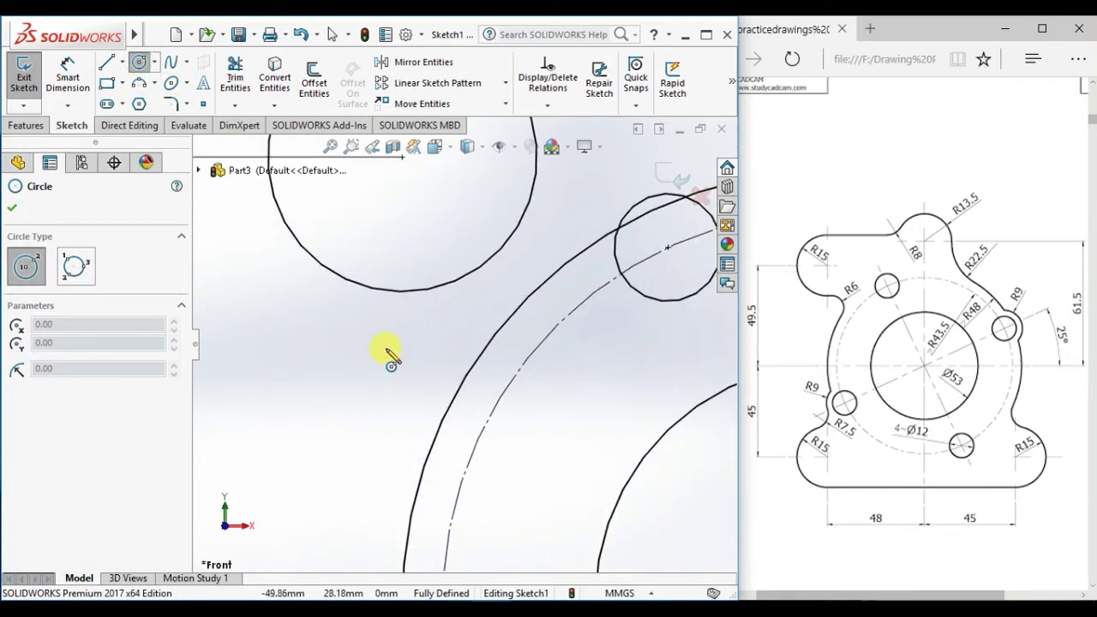
{"action": "left_click", "coordinate": [388, 350]}
{"action": "left_click", "coordinate": [430, 367]}
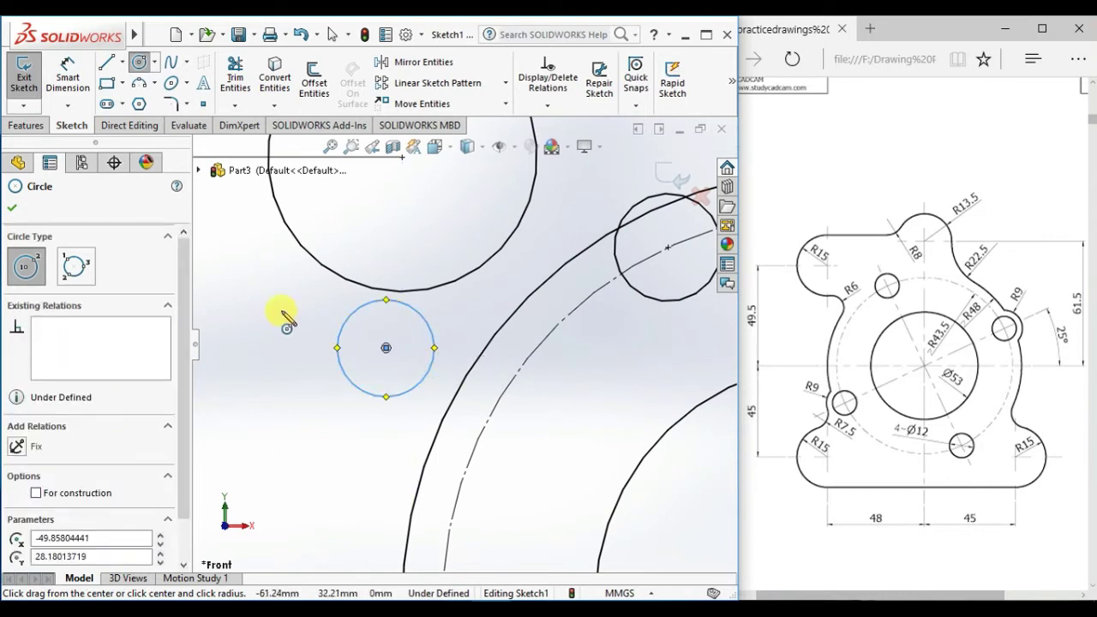
{"action": "right_click", "coordinate": [279, 302]}
{"action": "left_click", "coordinate": [294, 306]}
Make the small circle tangent to the upper-left R15 circle and to the R48 arc.
{"action": "left_click_drag", "start_coordinate": [391, 325], "coordinate": [366, 259]}
{"action": "left_click", "coordinate": [439, 190]}
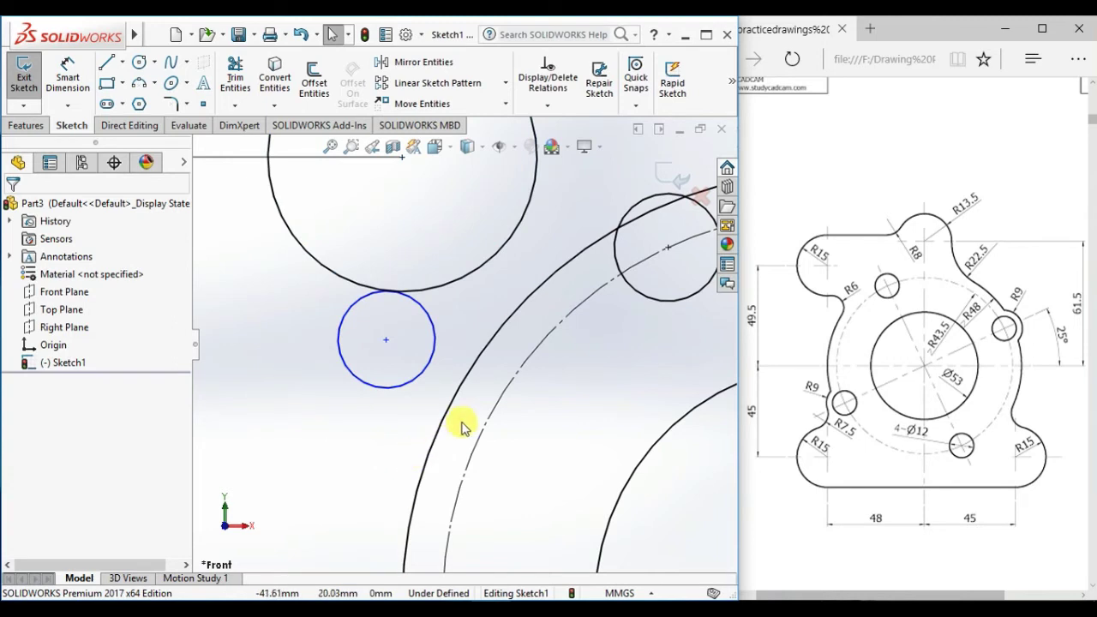
{"action": "left_click_drag", "start_coordinate": [472, 433], "coordinate": [399, 365]}
{"action": "left_click", "coordinate": [473, 292]}
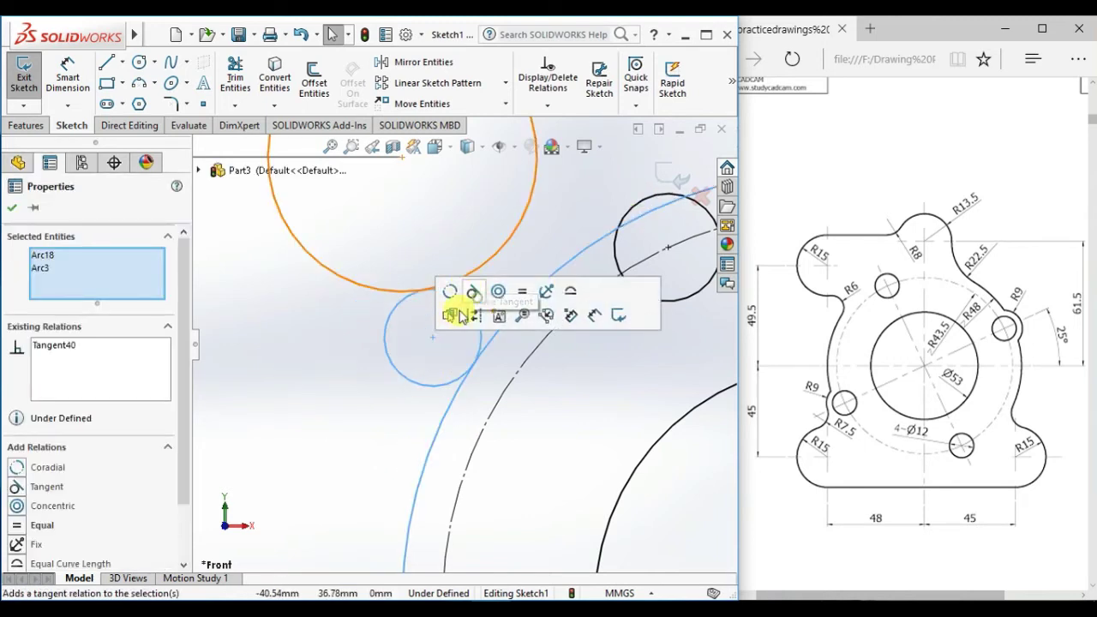
Dimension the small tangent circle below the upper-left R15 circle at 12 mm diameter and display the dimension as a radius.
{"action": "left_click", "coordinate": [306, 404]}
{"action": "right_click_drag", "start_coordinate": [341, 490], "coordinate": [369, 322]}
{"action": "left_click", "coordinate": [406, 380]}
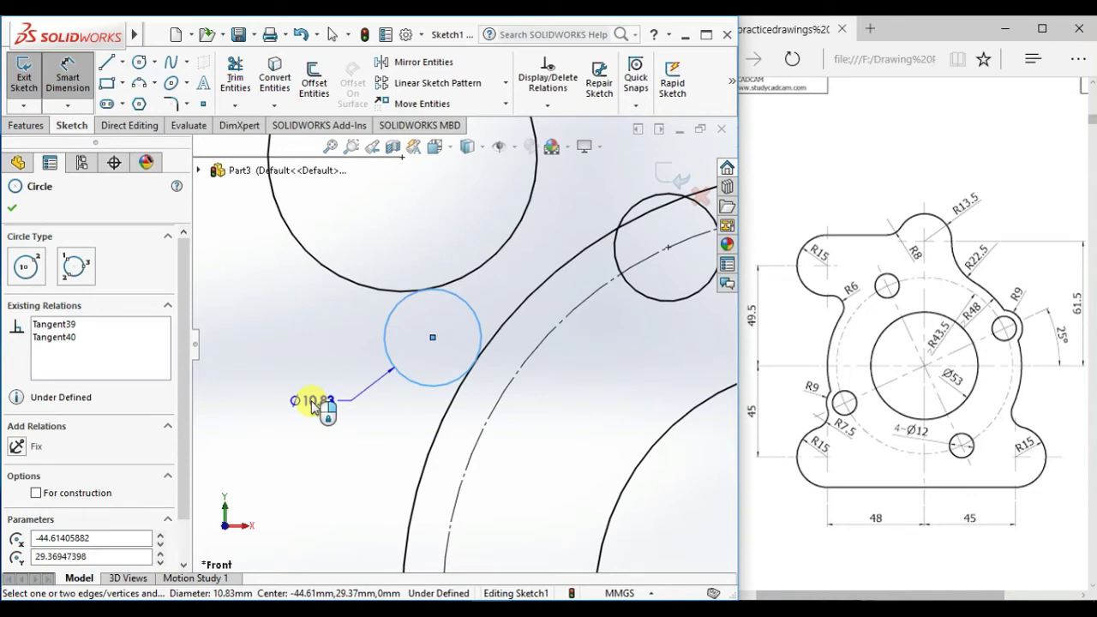
{"action": "left_click", "coordinate": [313, 405]}
{"action": "key", "text": "Return"}
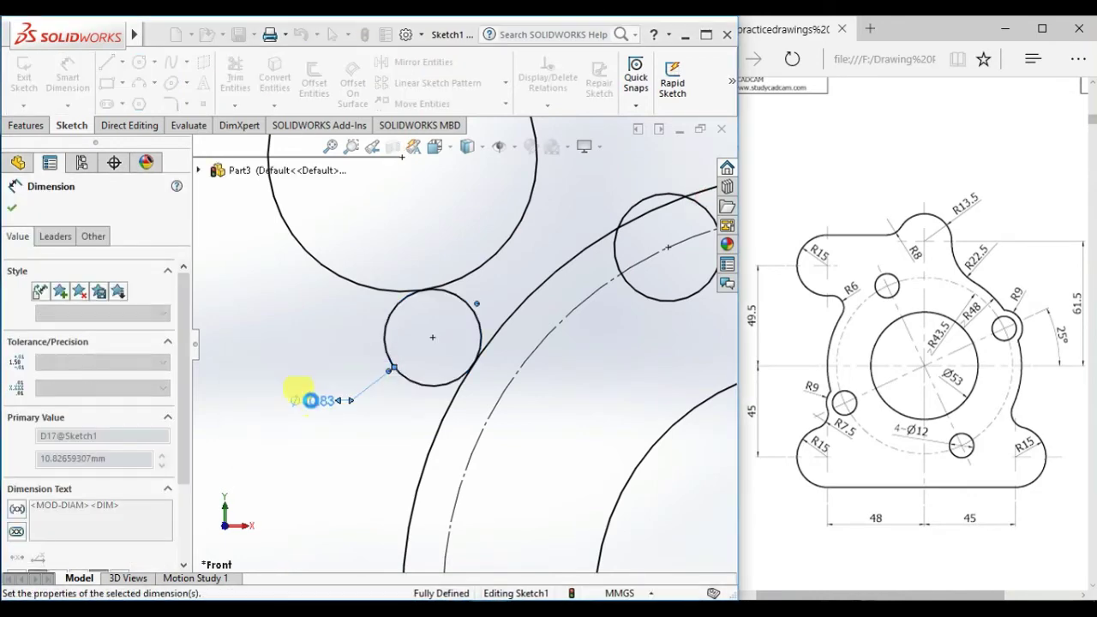
{"action": "right_click", "coordinate": [306, 411]}
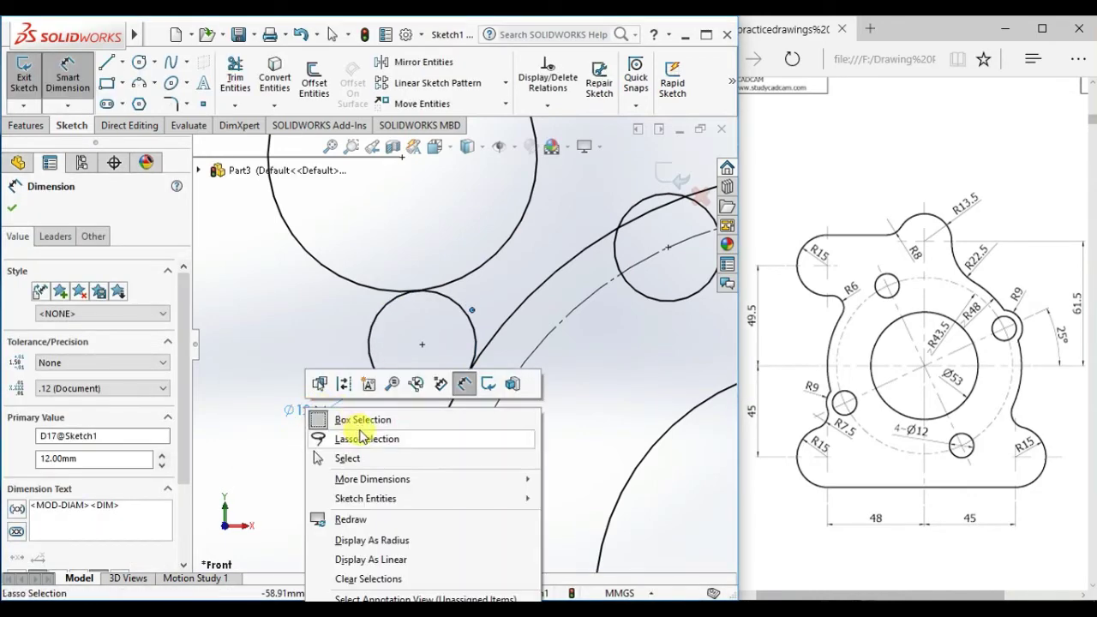
{"action": "left_click", "coordinate": [387, 546]}
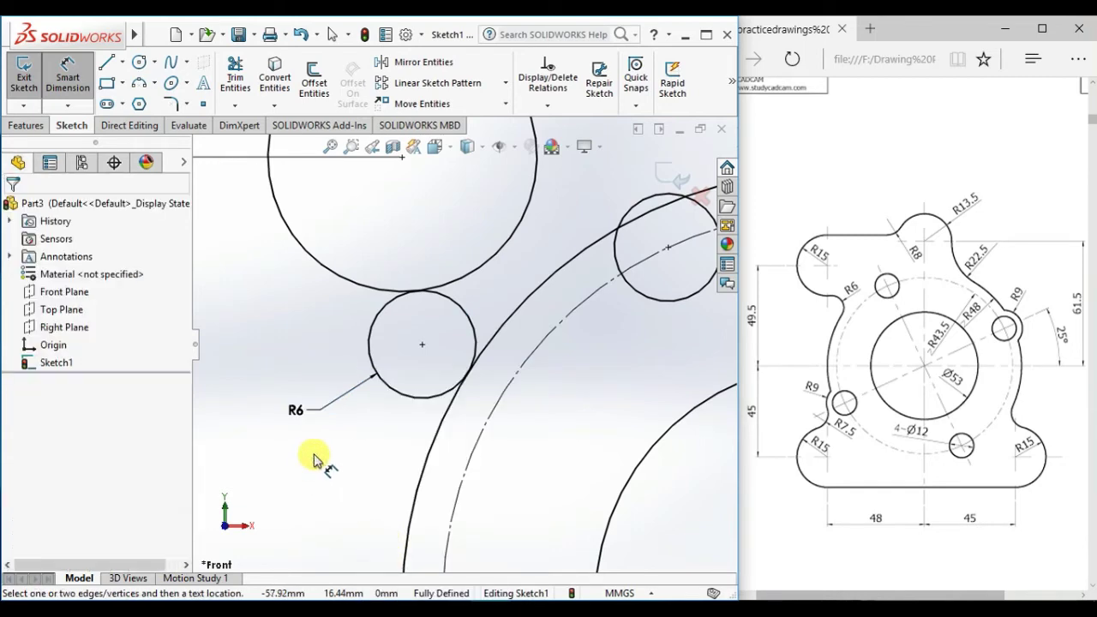
{"action": "scroll", "coordinate": [316, 454], "scroll_direction": "up", "scroll_amount": 5}
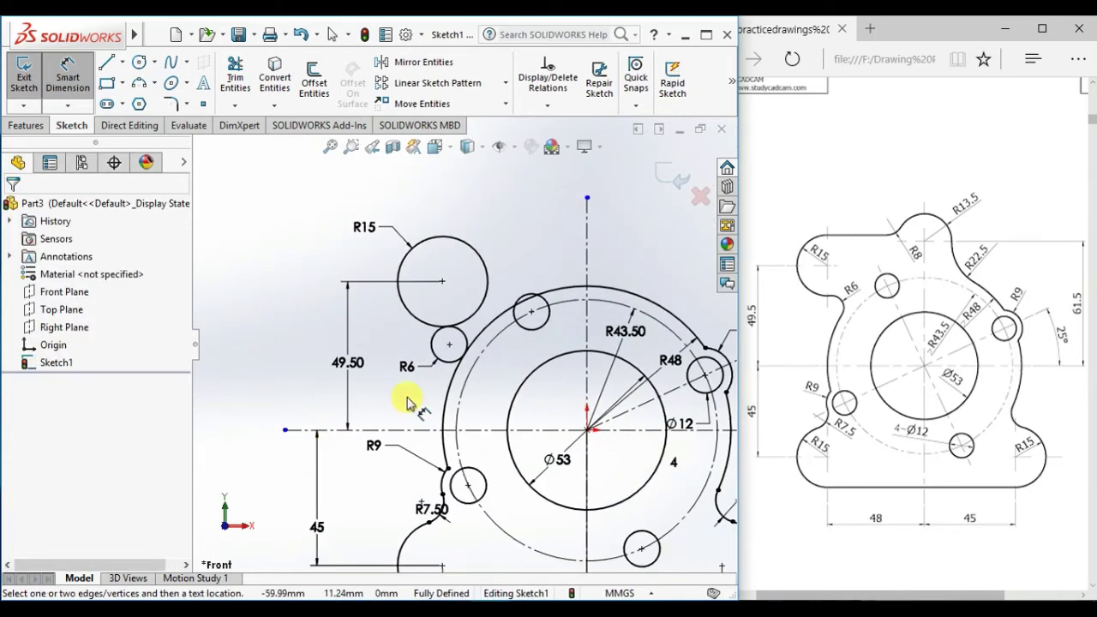
Sketch a circle about 23 mm in diameter on the vertical centerline, centred about 68 mm above the origin.
{"action": "middle_click_drag", "start_coordinate": [408, 403], "coordinate": [230, 375], "text": "ctrl"}
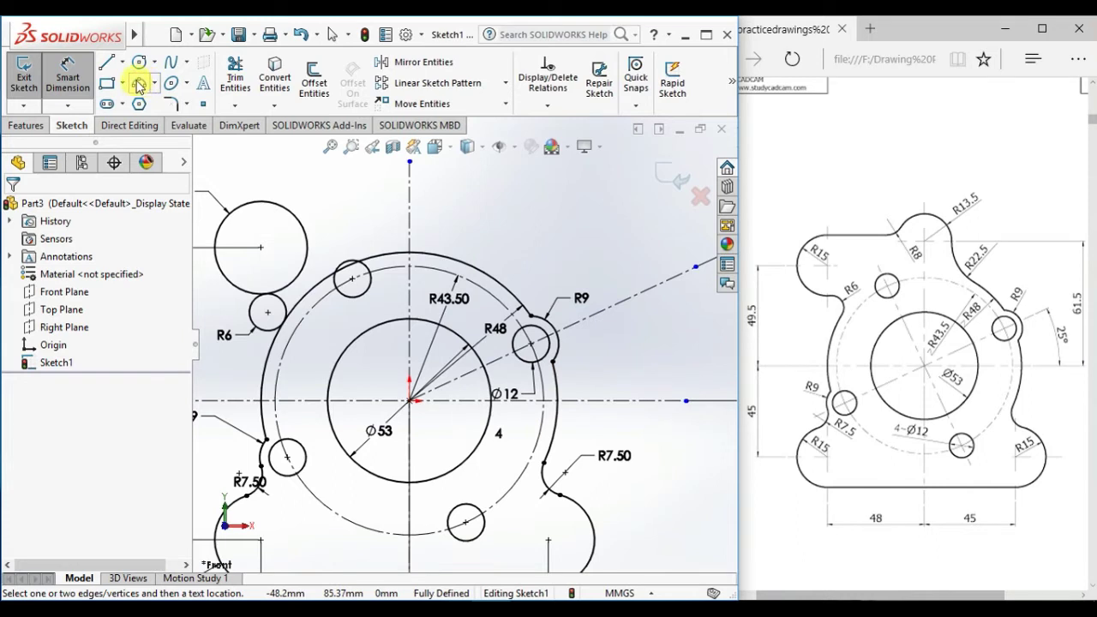
{"action": "left_click", "coordinate": [139, 63]}
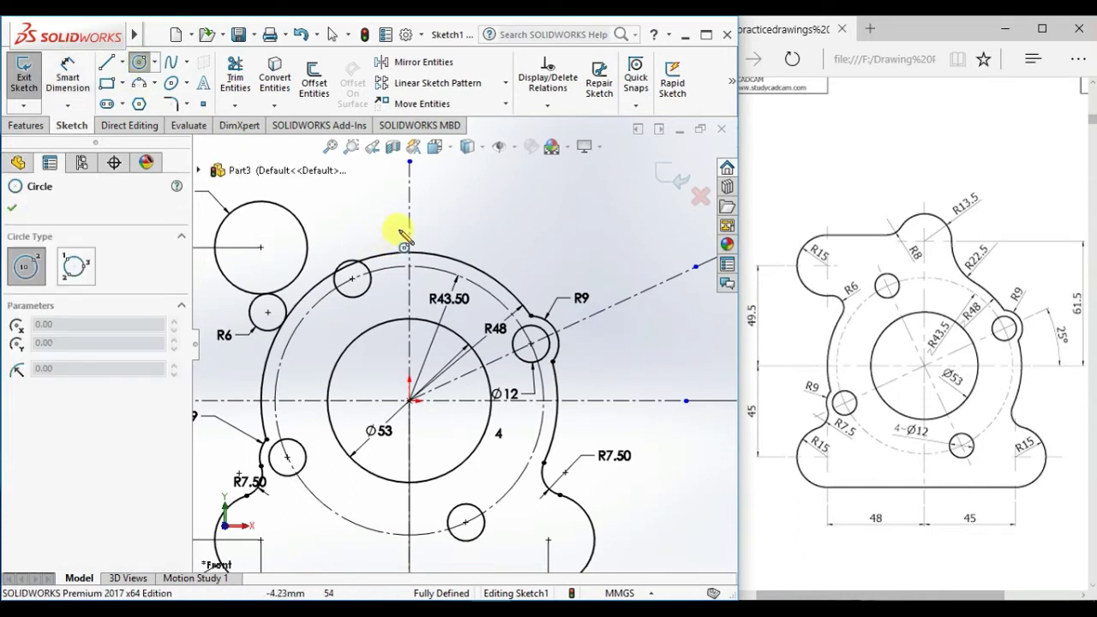
{"action": "left_click", "coordinate": [409, 190]}
{"action": "left_click", "coordinate": [434, 215]}
{"action": "key", "text": "Escape"}
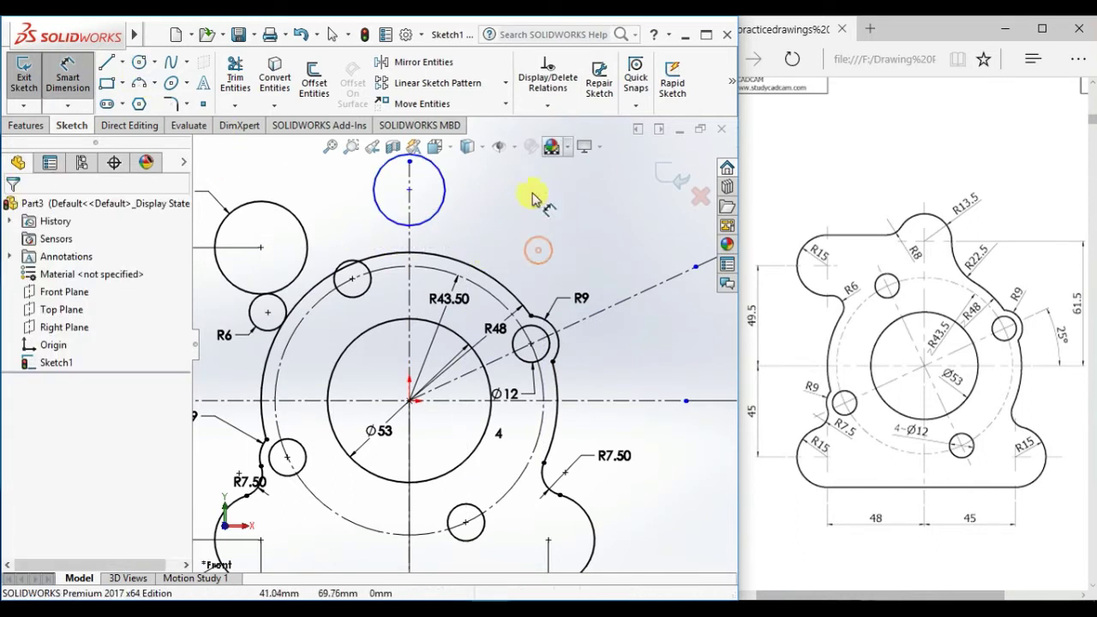
Dimension the top circle's diameter as 13.5*2 mm and display the dimension as a radius.
{"action": "left_click", "coordinate": [444, 191]}
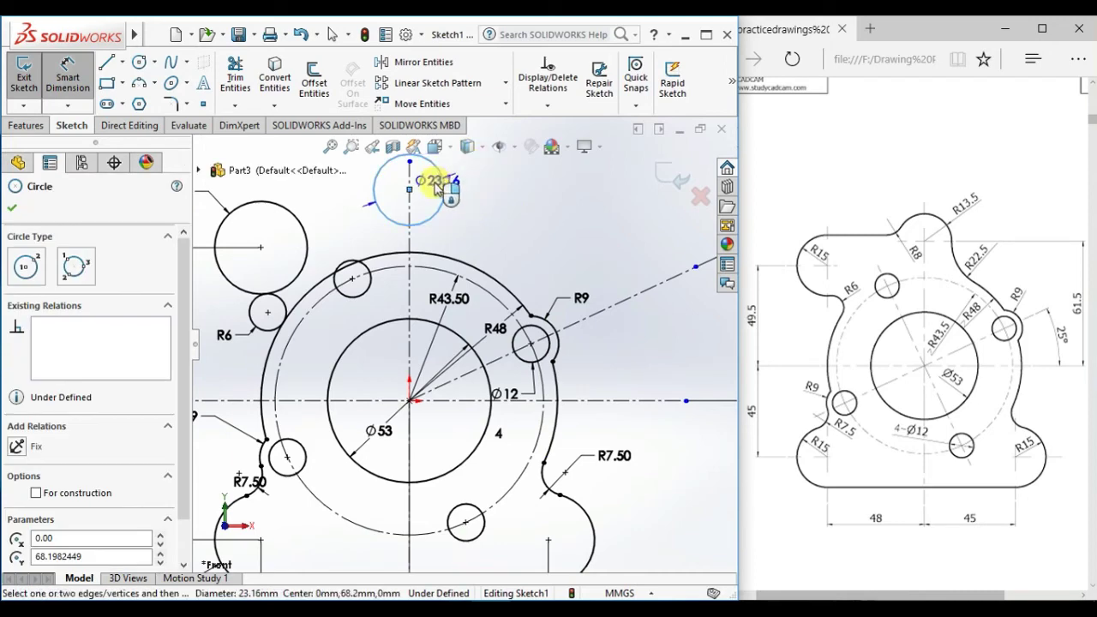
{"action": "left_click", "coordinate": [438, 189]}
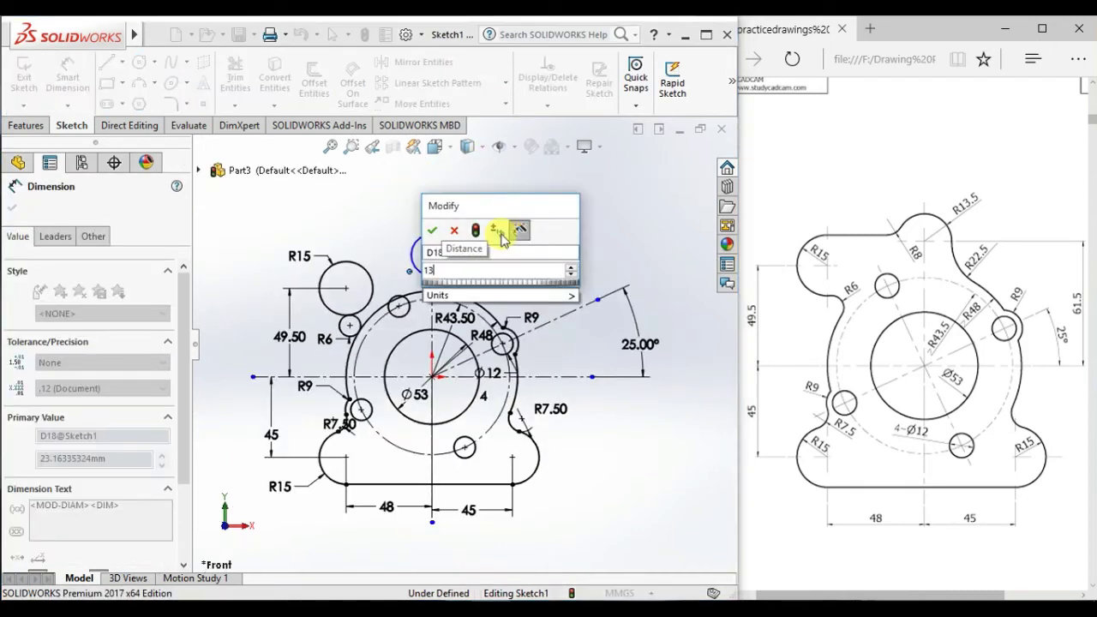
{"action": "type", "text": "13."}
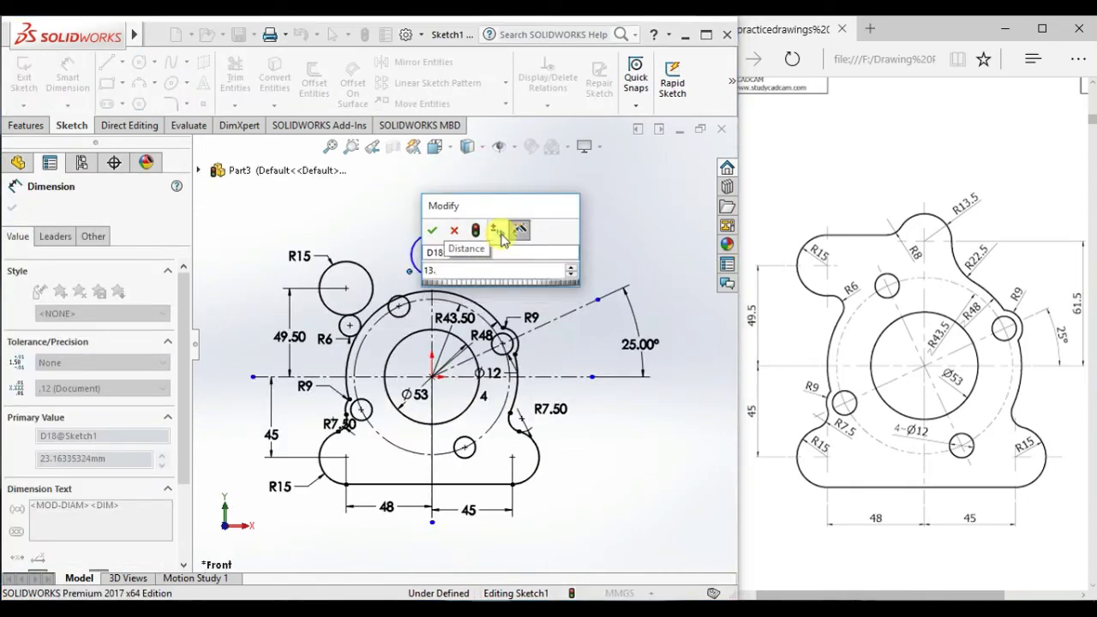
{"action": "type", "text": "5*2"}
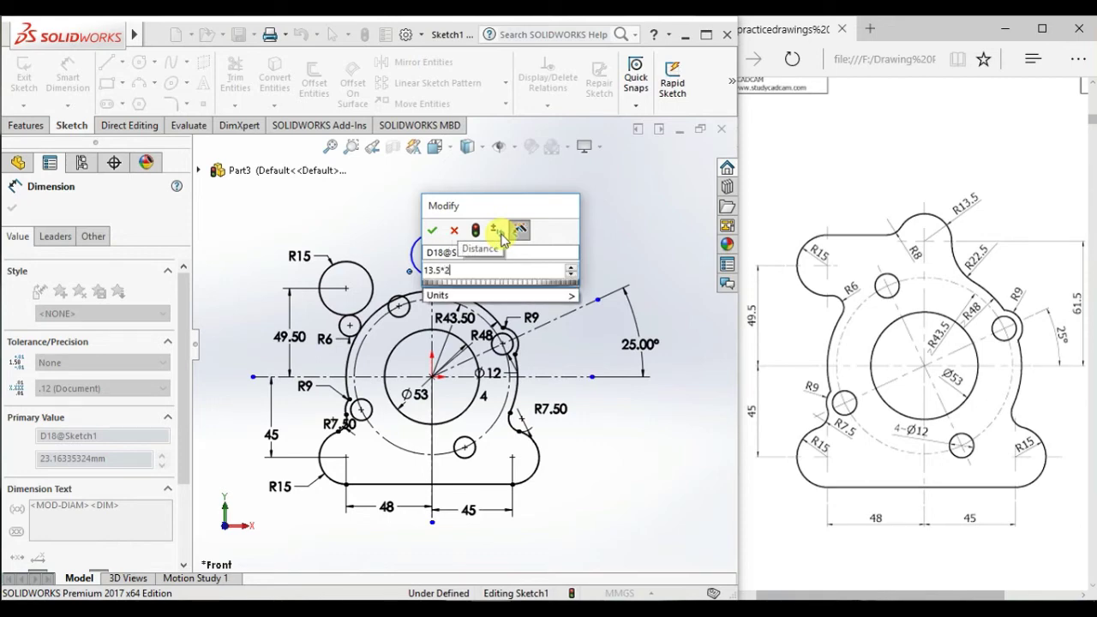
{"action": "key", "text": "Return"}
{"action": "right_click", "coordinate": [503, 235]}
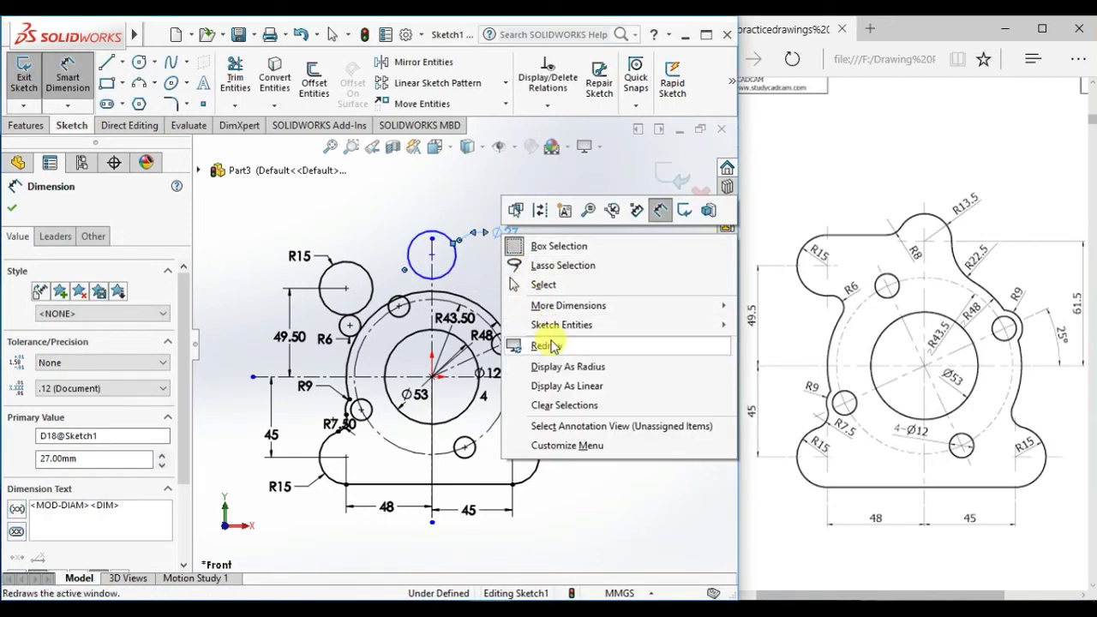
{"action": "left_click", "coordinate": [549, 366]}
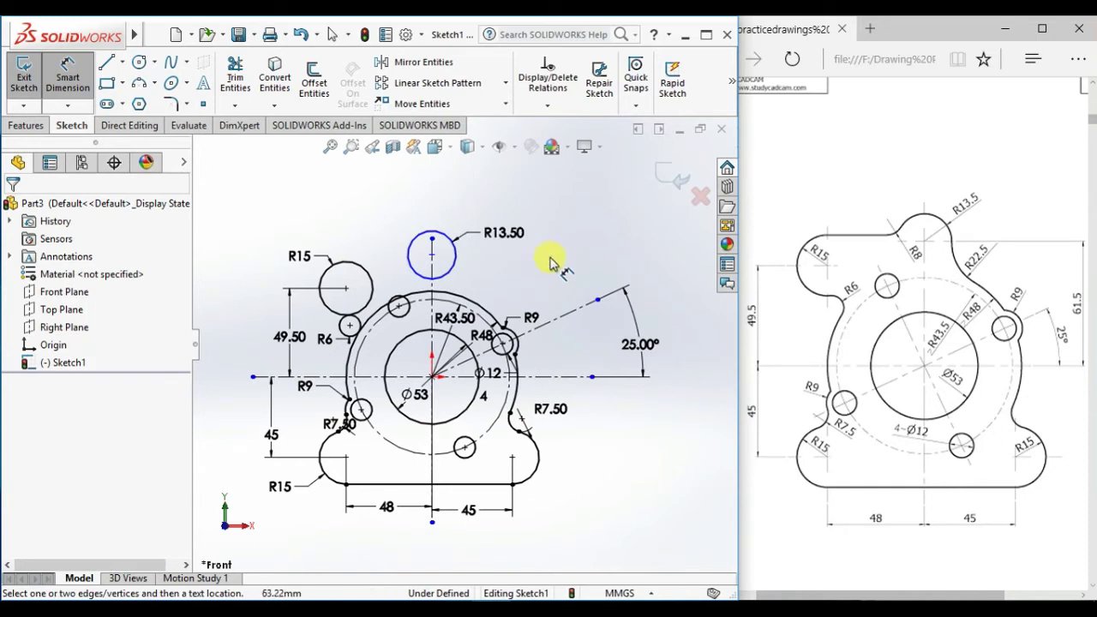
Dimension the top circle's centre 61.5 mm above the origin.
{"action": "left_click", "coordinate": [432, 257]}
{"action": "left_click", "coordinate": [433, 376]}
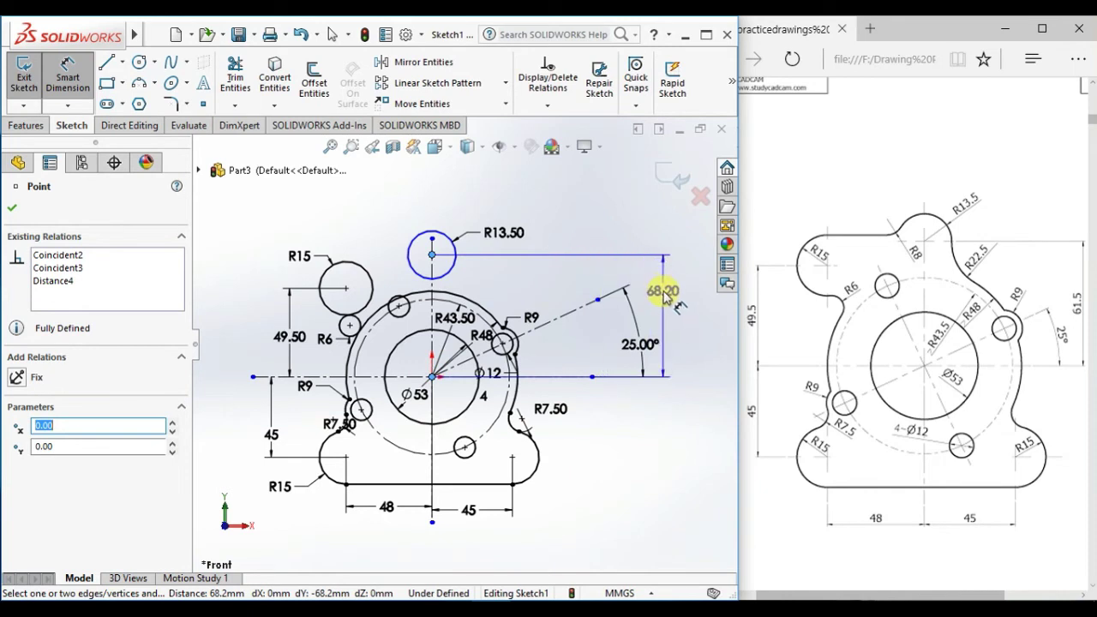
{"action": "left_click", "coordinate": [658, 292]}
{"action": "type", "text": "6"}
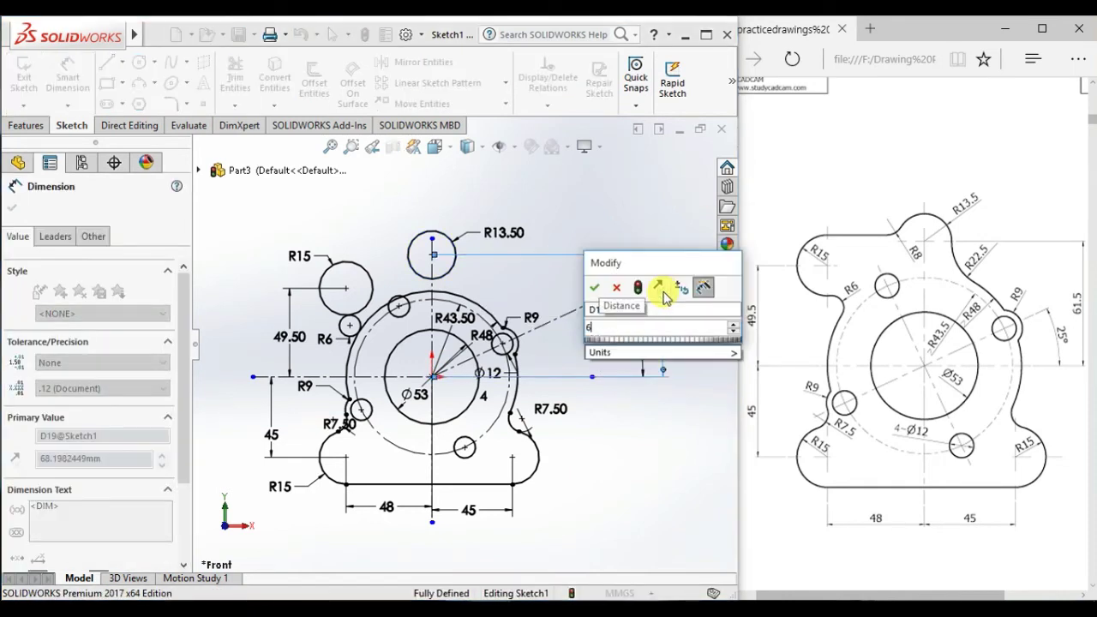
{"action": "type", "text": "1.5"}
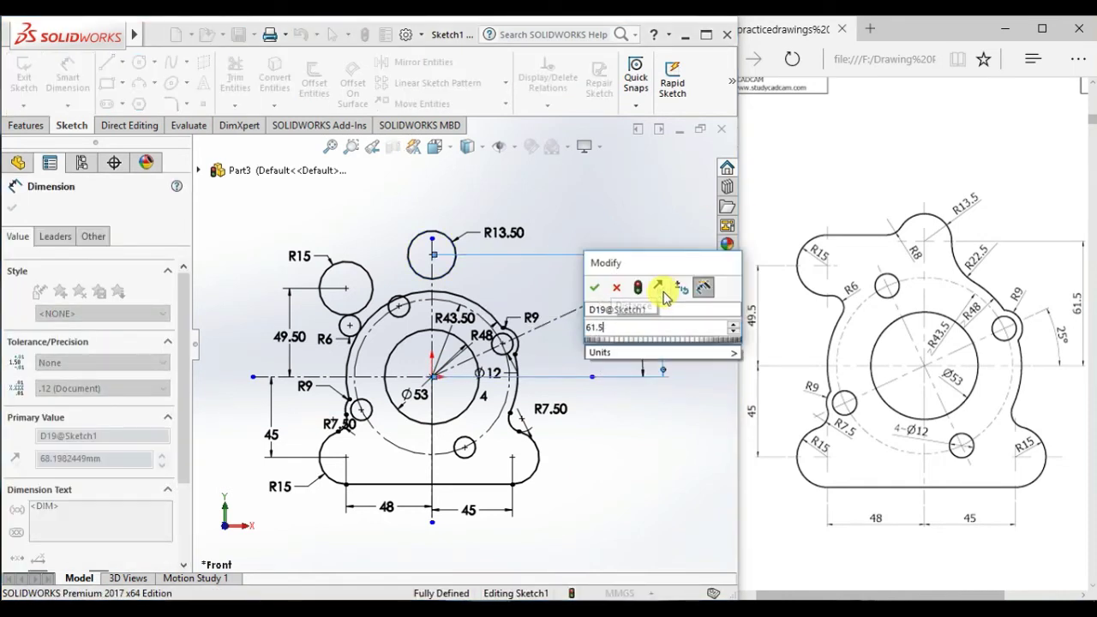
{"action": "key", "text": "Return"}
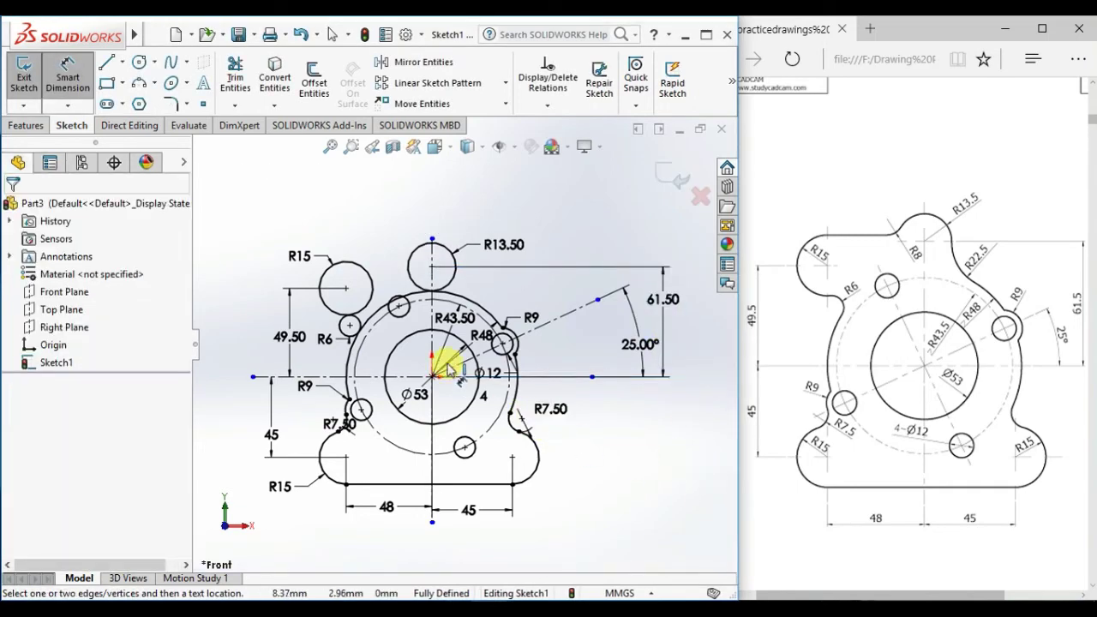
Sketch a concave three-point arc from the right side of the R13.5 circle down to the R48 outline arc.
{"action": "scroll", "coordinate": [446, 326], "scroll_direction": "down", "scroll_amount": 3}
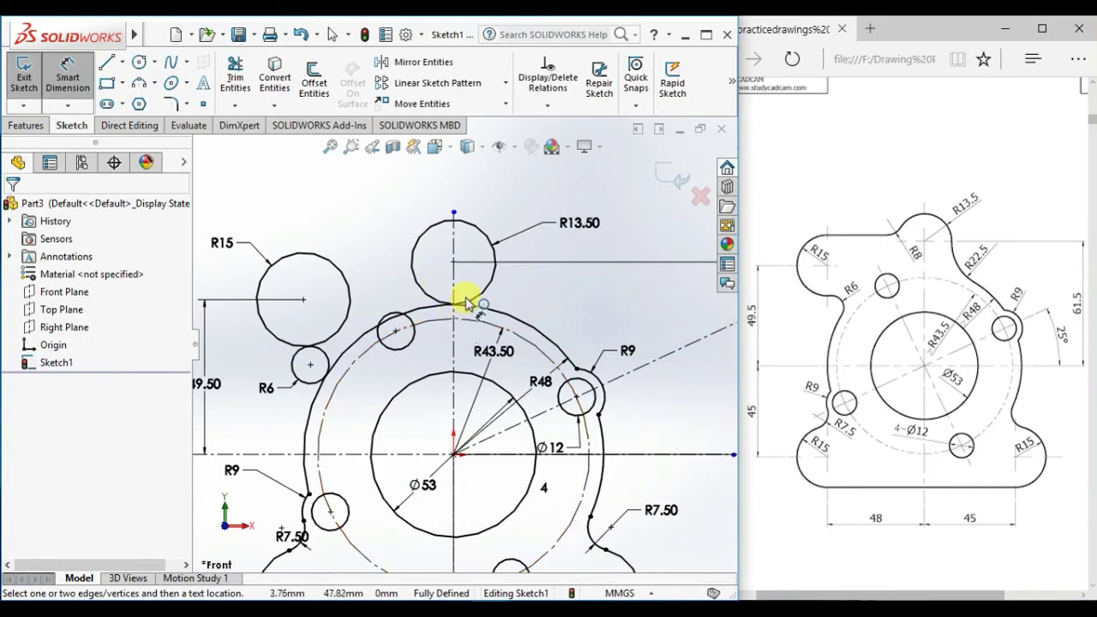
{"action": "left_click", "coordinate": [139, 86]}
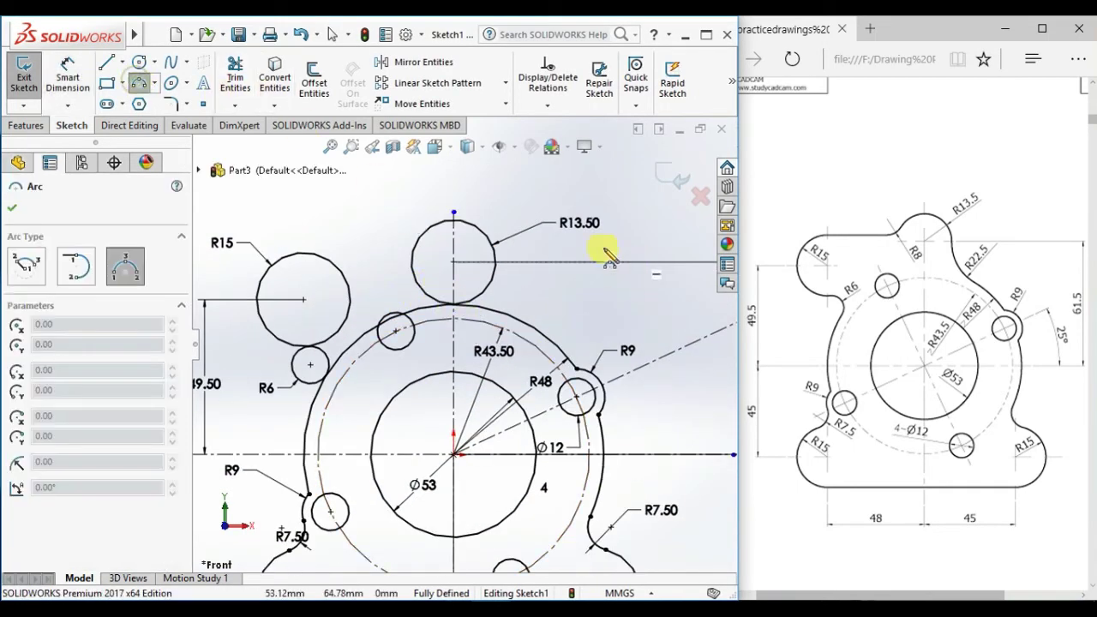
{"action": "left_click", "coordinate": [493, 279]}
{"action": "left_click", "coordinate": [522, 319]}
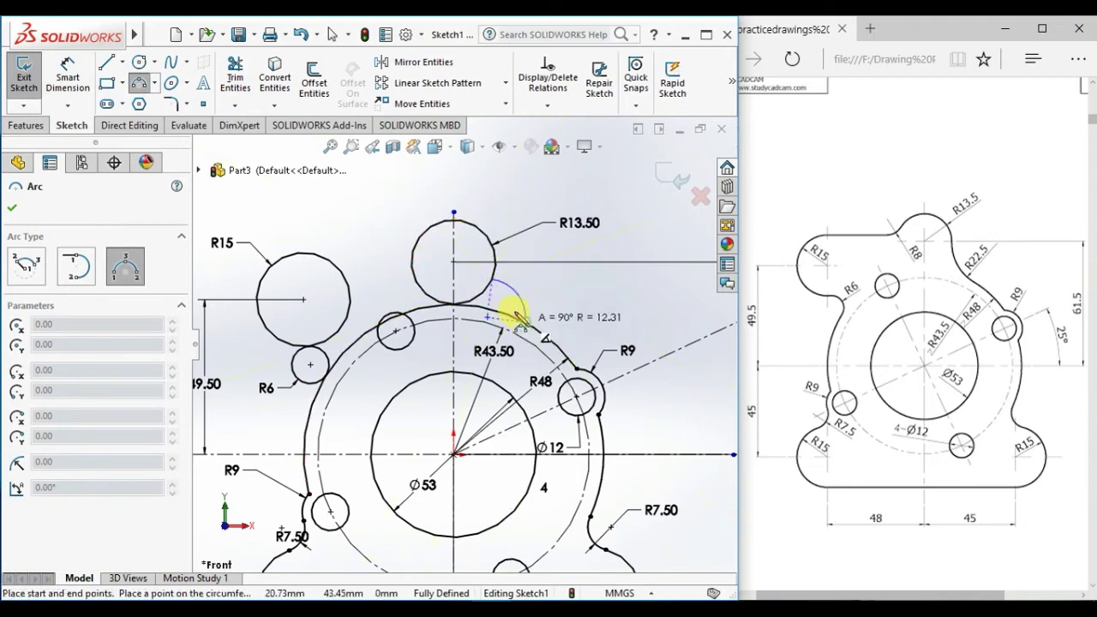
{"action": "left_click", "coordinate": [512, 293]}
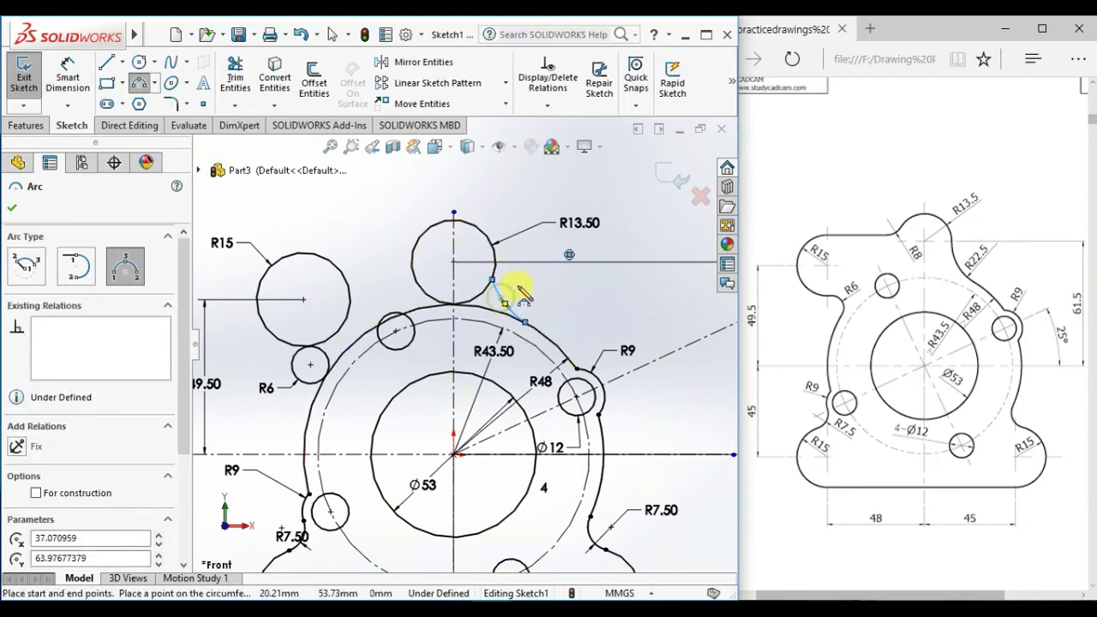
{"action": "right_click", "coordinate": [530, 295]}
{"action": "left_click", "coordinate": [533, 298]}
Make the new connecting arc tangent to the R13.5 circle and to the R48 arc.
{"action": "left_click", "coordinate": [485, 281]}
{"action": "left_click", "coordinate": [494, 257], "text": "ctrl"}
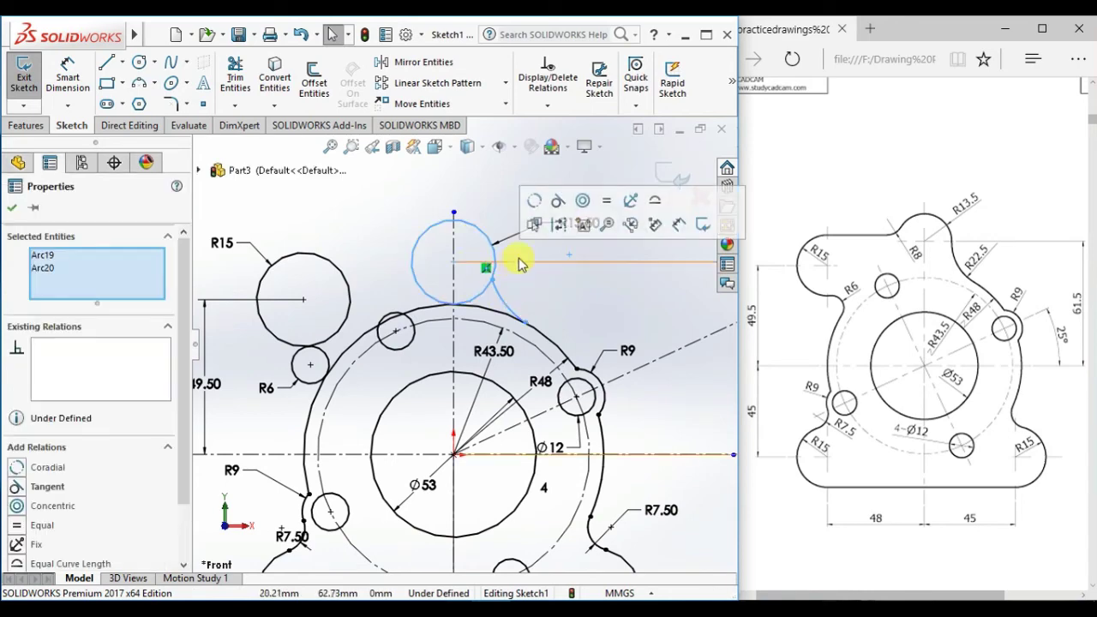
{"action": "left_click", "coordinate": [559, 203]}
{"action": "key", "text": "Escape"}
{"action": "scroll", "coordinate": [600, 326], "scroll_direction": "down", "scroll_amount": 3}
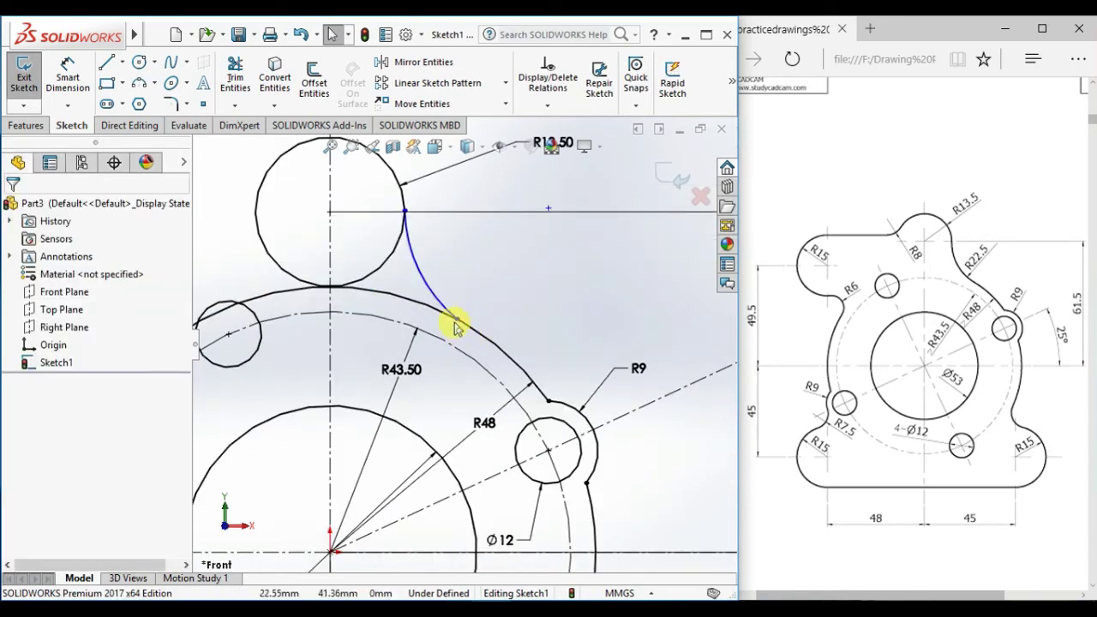
{"action": "left_click", "coordinate": [445, 302]}
{"action": "left_click", "coordinate": [470, 325], "text": "ctrl"}
{"action": "left_click", "coordinate": [498, 226]}
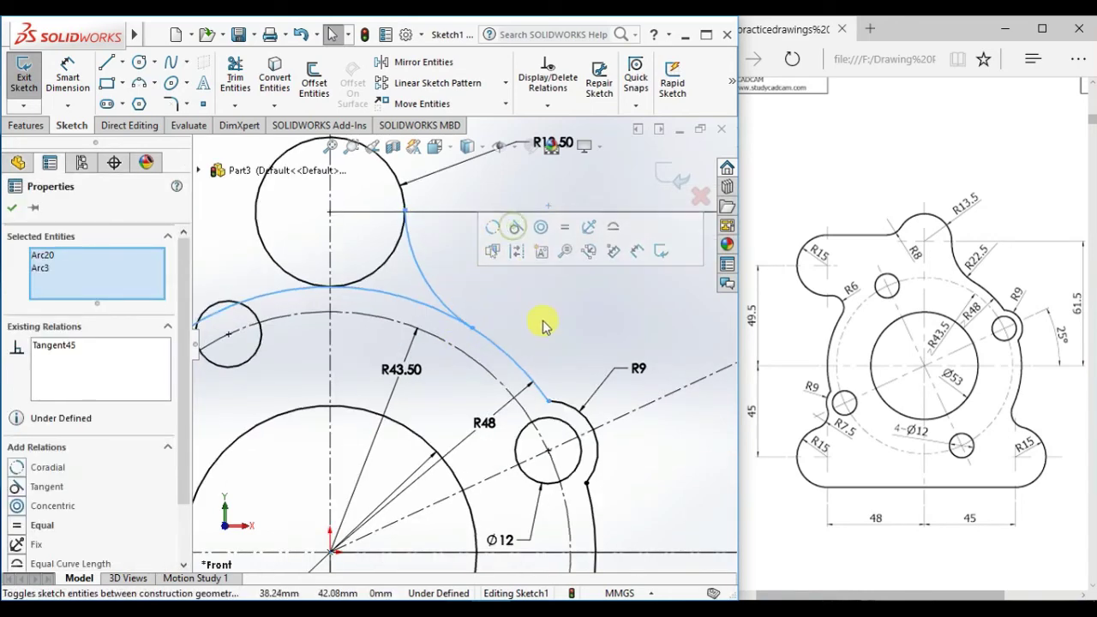
{"action": "left_click", "coordinate": [542, 322]}
Dimension the connecting arc between the R13.5 circle and the R48 arc with a 22.5 mm radius.
{"action": "scroll", "coordinate": [549, 338], "scroll_direction": "up", "scroll_amount": 2}
{"action": "right_click_drag", "start_coordinate": [510, 331], "coordinate": [558, 162]}
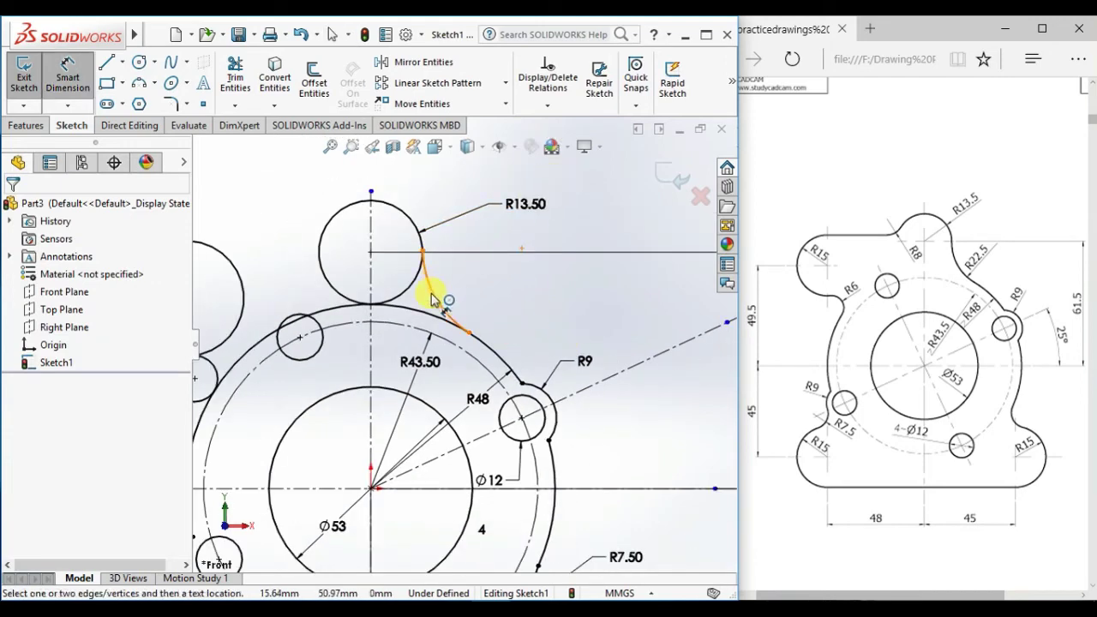
{"action": "left_click", "coordinate": [441, 299]}
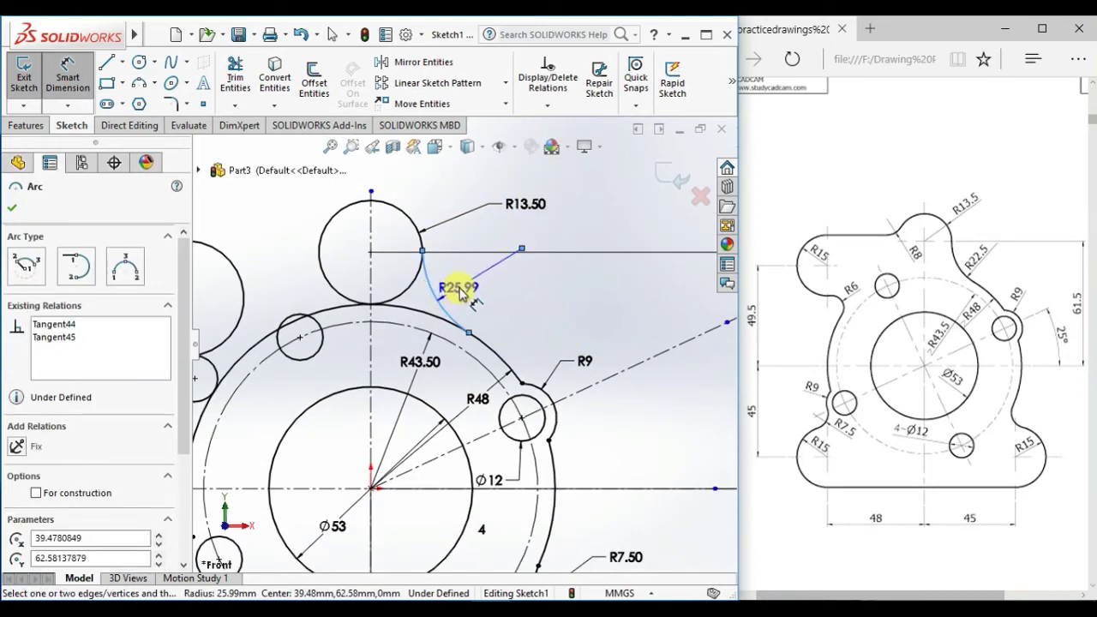
{"action": "left_click", "coordinate": [461, 292]}
{"action": "type", "text": "22"}
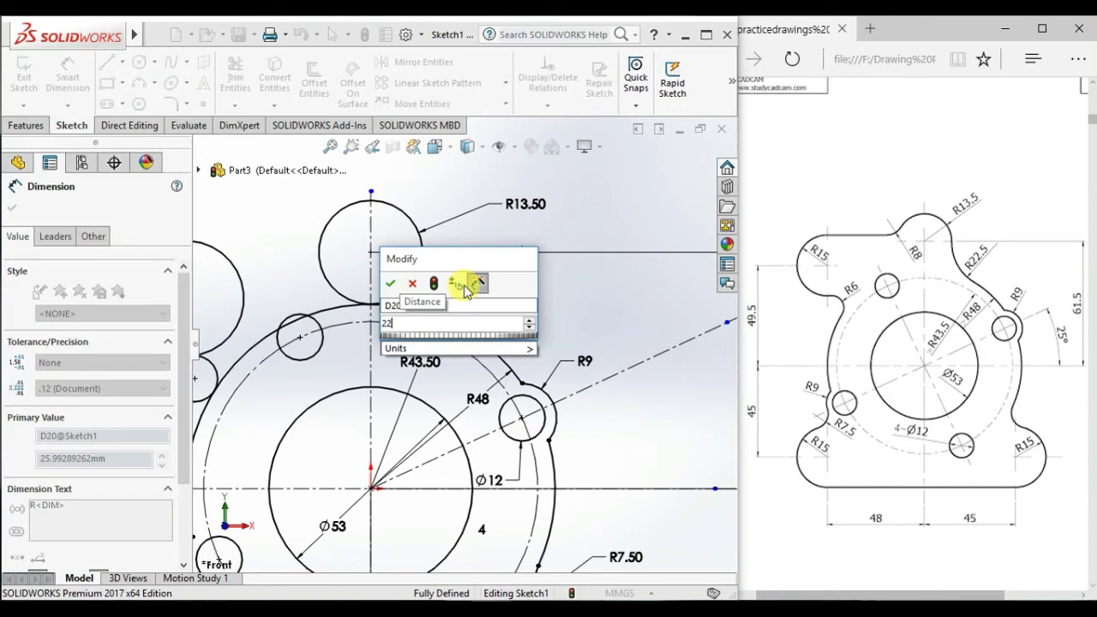
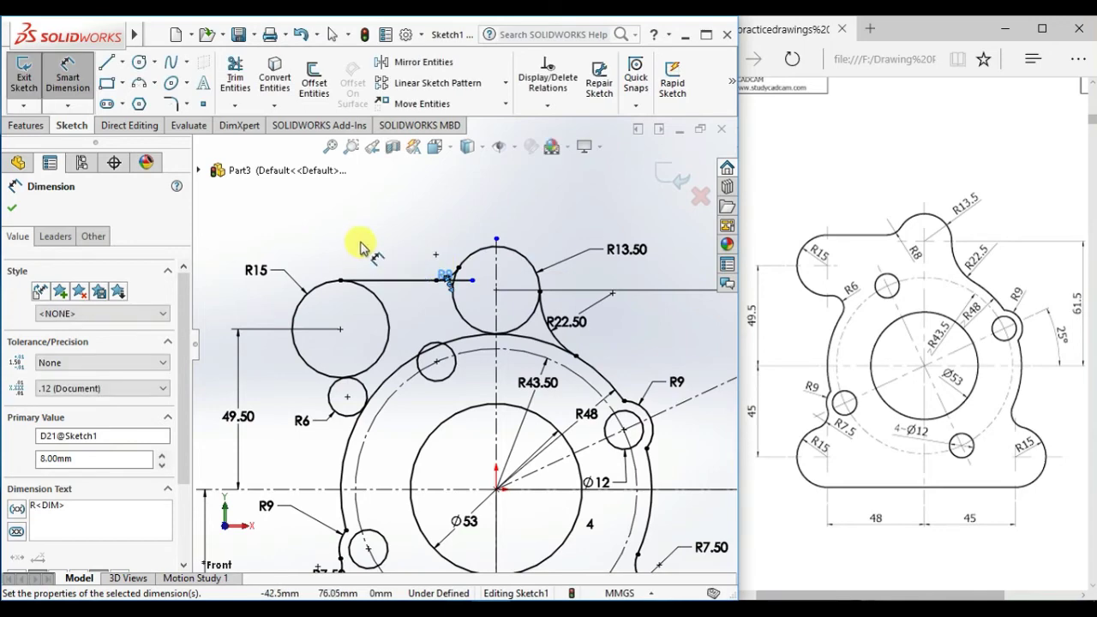
Place the R8 dimension clear of the outline and trim the overhanging top line end and the left inner part of the R13.5 circle.
{"action": "left_click", "coordinate": [436, 271]}
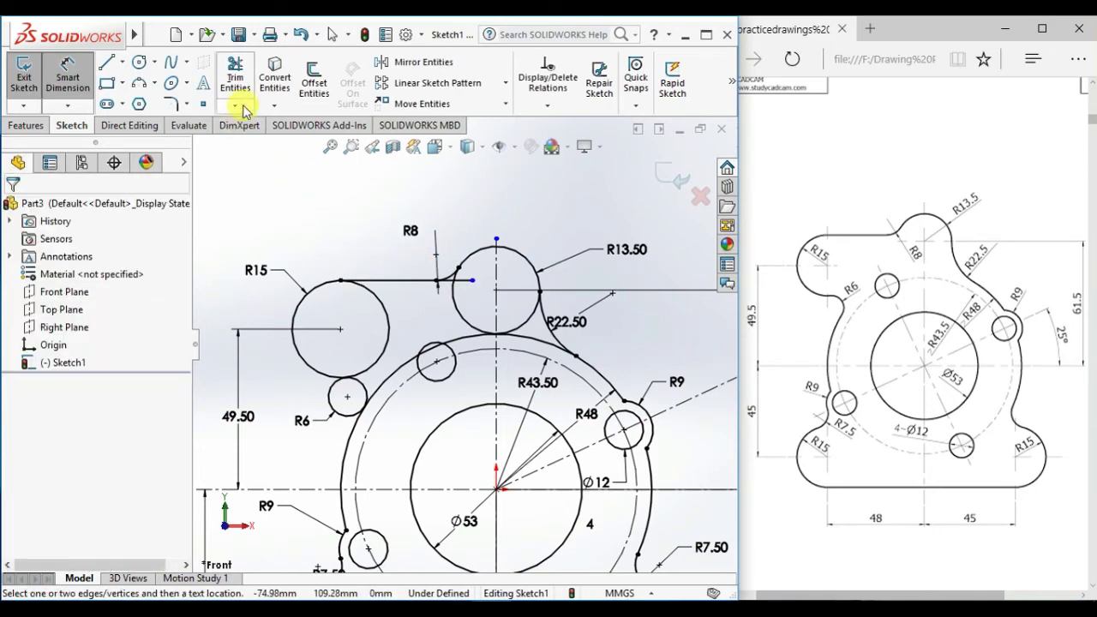
{"action": "left_click", "coordinate": [235, 77]}
{"action": "scroll", "coordinate": [471, 307], "scroll_direction": "down", "scroll_amount": 3}
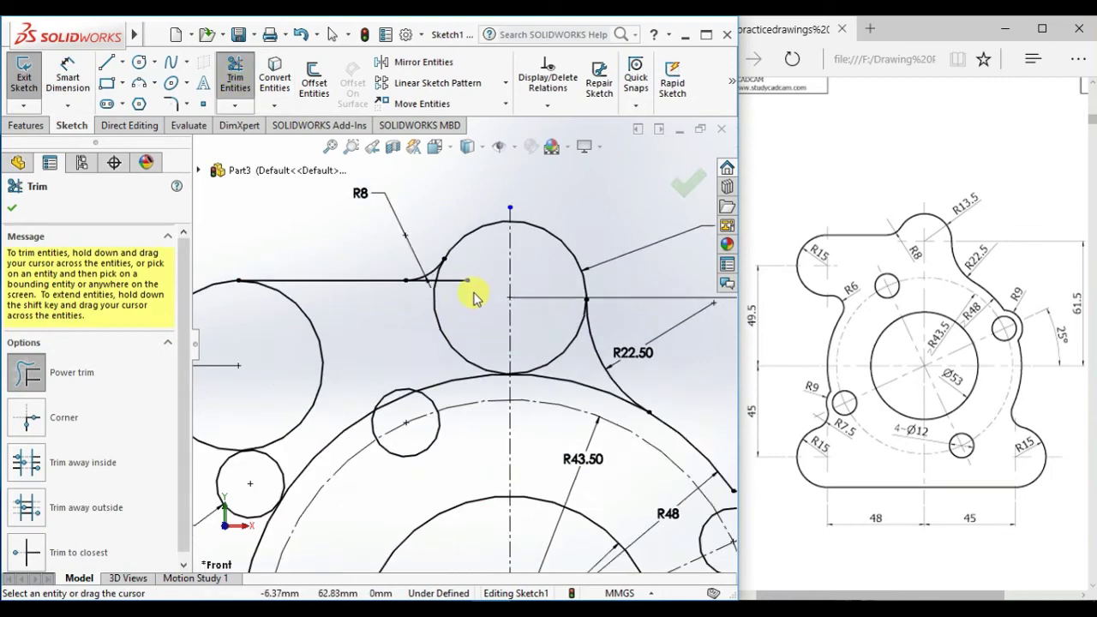
{"action": "mouse_move", "coordinate": [441, 300]}
{"action": "left_mouse_down"}
{"action": "mouse_move", "coordinate": [421, 274]}
{"action": "mouse_move", "coordinate": [399, 287]}
{"action": "mouse_move", "coordinate": [413, 326]}
{"action": "left_mouse_up"}
{"action": "scroll", "coordinate": [466, 334], "scroll_direction": "up", "scroll_amount": 2}
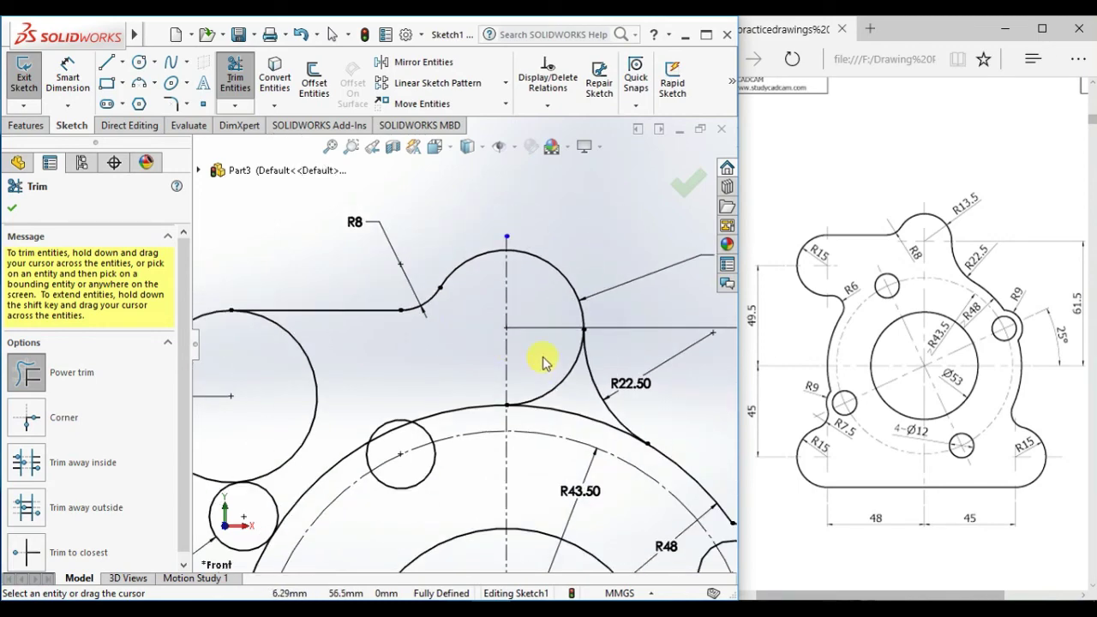
Trim the remaining lower-right part of the R13.5 circle and the R48 arc between the vertical centerline and the R22.5 arc.
{"action": "left_click_drag", "start_coordinate": [564, 396], "coordinate": [565, 395]}
{"action": "scroll", "coordinate": [569, 382], "scroll_direction": "up", "scroll_amount": 1}
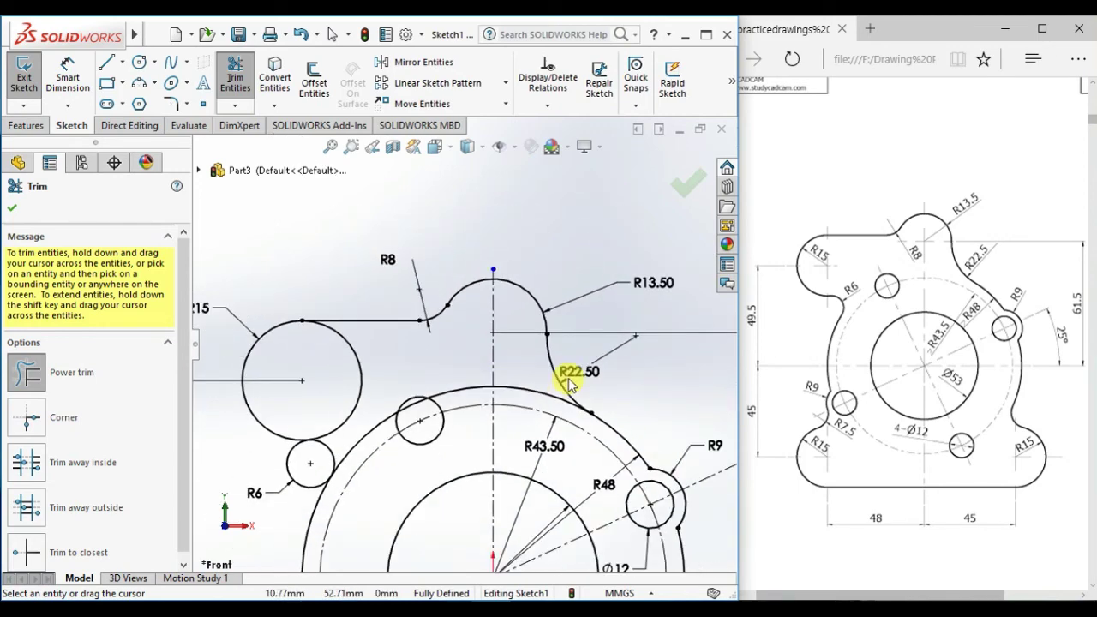
{"action": "scroll", "coordinate": [566, 451], "scroll_direction": "down", "scroll_amount": 3}
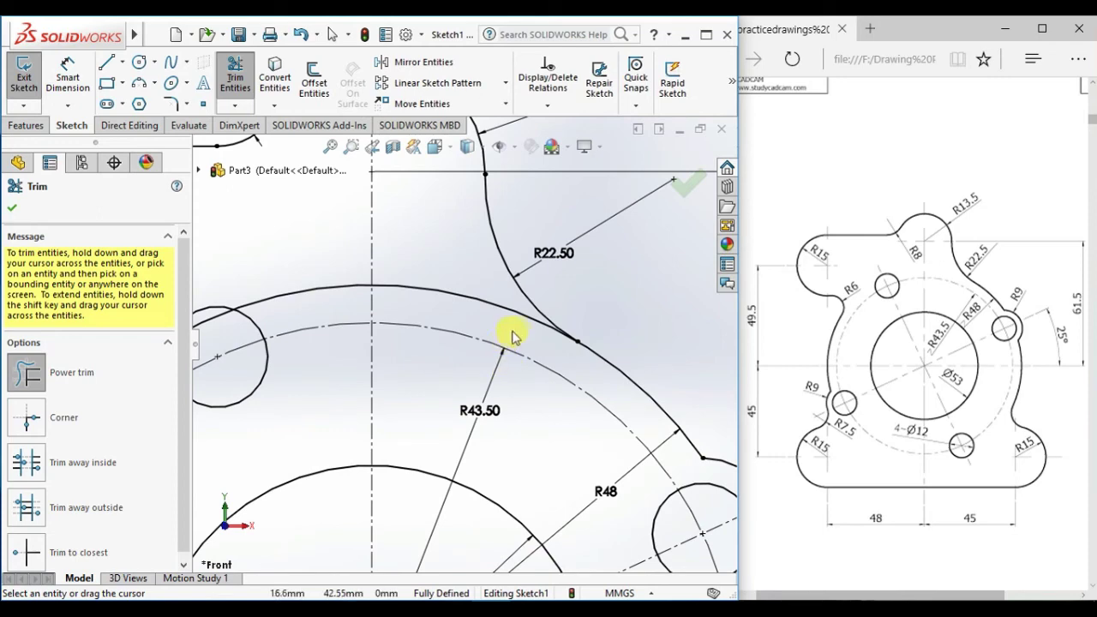
{"action": "scroll", "coordinate": [497, 291], "scroll_direction": "up", "scroll_amount": 3}
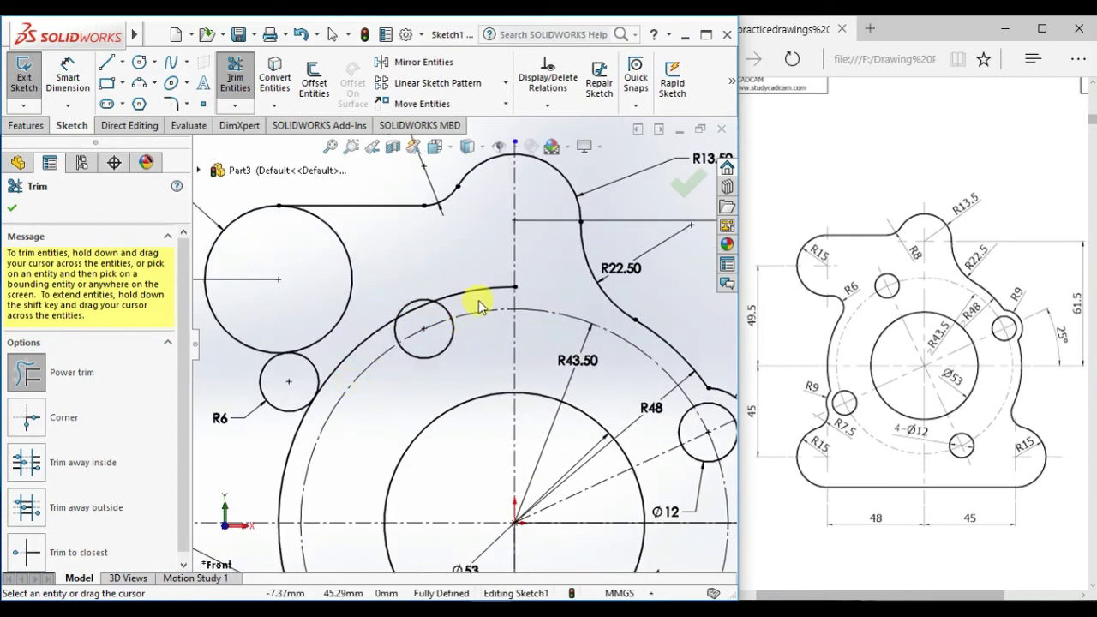
Trim the R48 arc between the vertical centerline and the R6 circle, and the unneeded inner parts of the upper-left R15 and R6 circles.
{"action": "left_click_drag", "start_coordinate": [480, 307], "coordinate": [470, 288]}
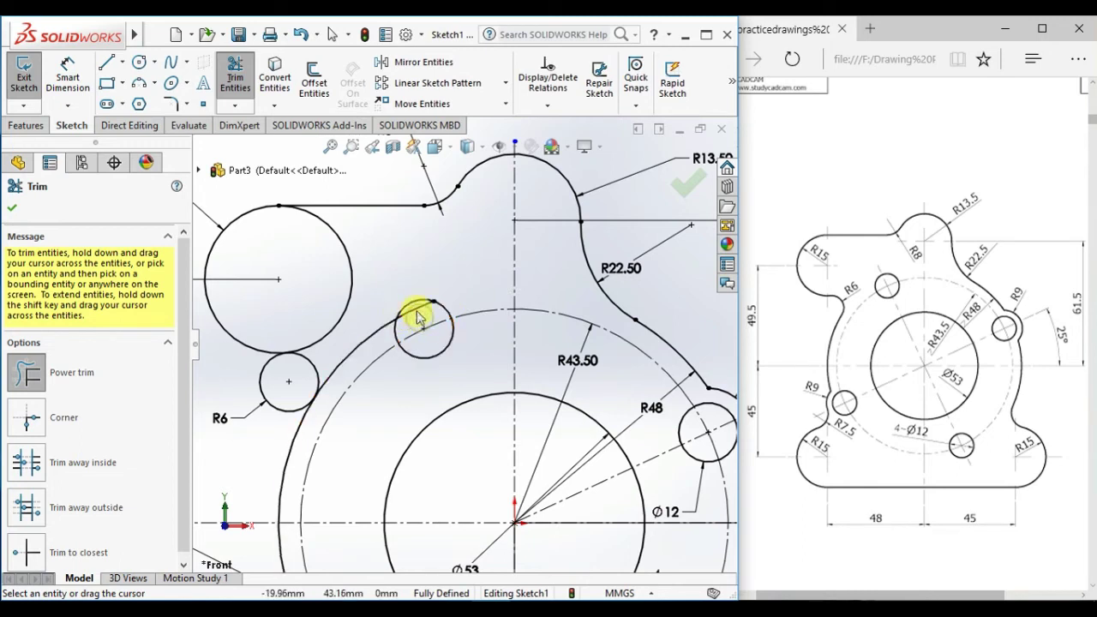
{"action": "left_click_drag", "start_coordinate": [366, 343], "coordinate": [336, 297]}
{"action": "left_click_drag", "start_coordinate": [248, 362], "coordinate": [272, 379]}
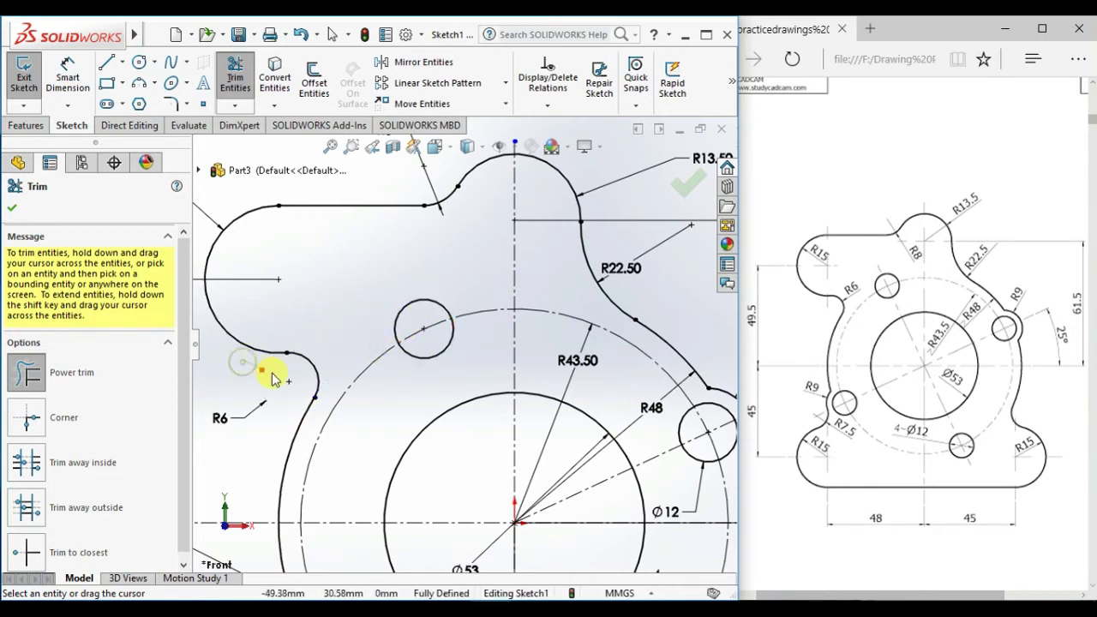
{"action": "scroll", "coordinate": [359, 367], "scroll_direction": "up", "scroll_amount": 5}
{"action": "key", "text": "Escape"}
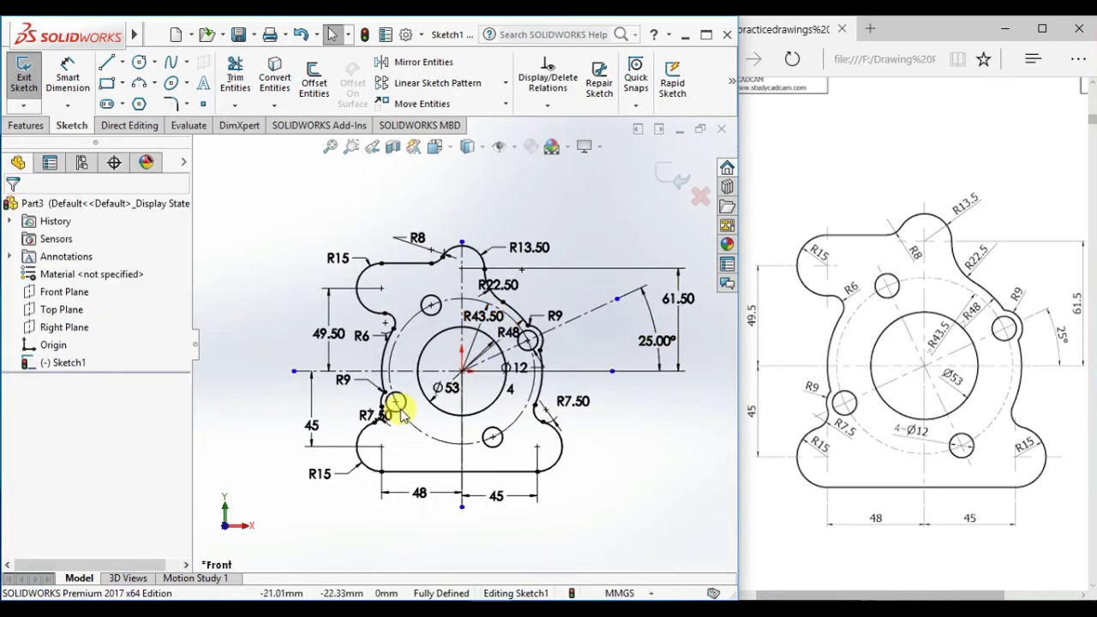
Maximize the modelling window and shorten the vertical centerline so its lower end stops about 55 mm below the origin.
{"action": "left_click", "coordinate": [706, 36]}
{"action": "left_click", "coordinate": [510, 126]}
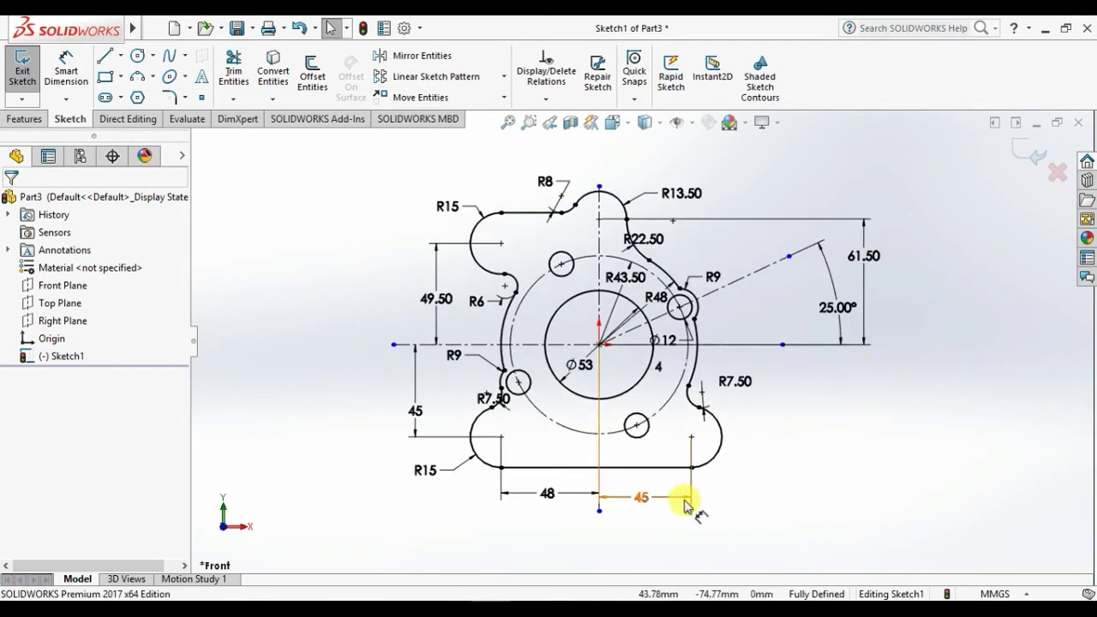
{"action": "left_click_drag", "start_coordinate": [599, 510], "coordinate": [600, 457]}
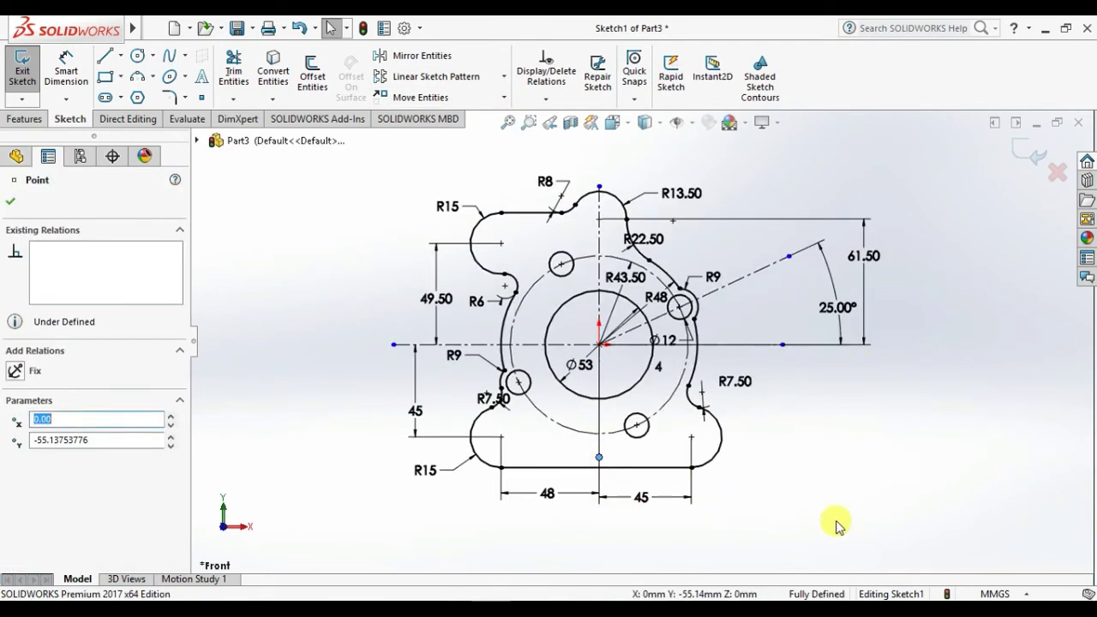
{"action": "left_click", "coordinate": [835, 525]}
Move the 48 and 45 mm horizontal dimensions slightly lower, clear of the profile's base line.
{"action": "left_click_drag", "start_coordinate": [545, 493], "coordinate": [544, 501]}
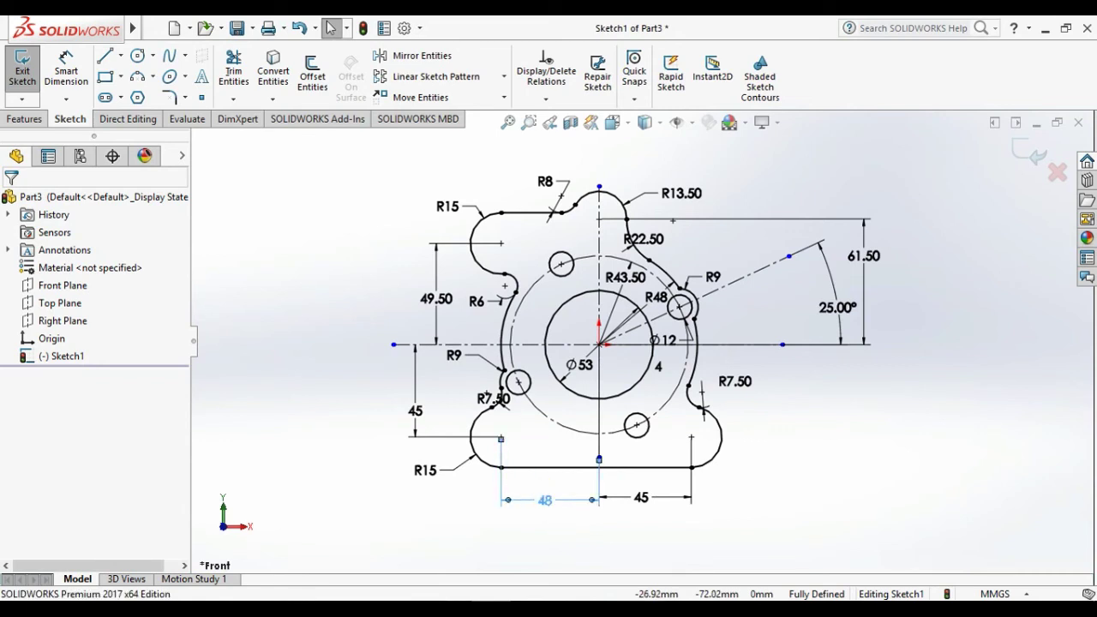
{"action": "left_click_drag", "start_coordinate": [642, 498], "coordinate": [643, 503]}
{"action": "left_click", "coordinate": [779, 462]}
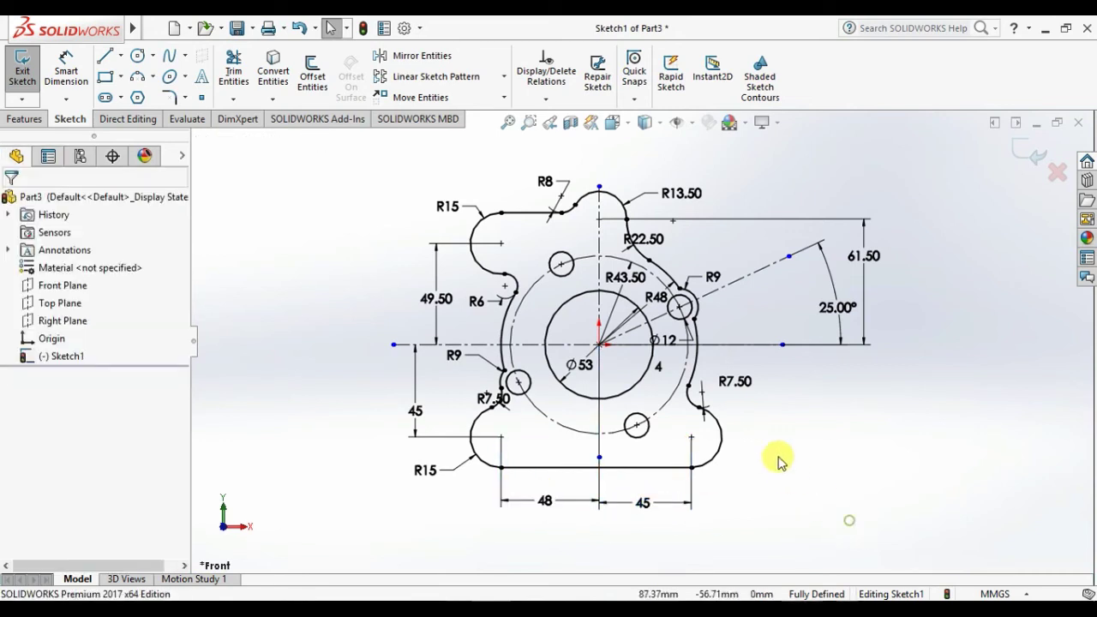
Arrange the R7.5, R9, R48, 25° and 61.5 dimensions neatly outside the profile's right side.
{"action": "left_click_drag", "start_coordinate": [739, 382], "coordinate": [764, 377]}
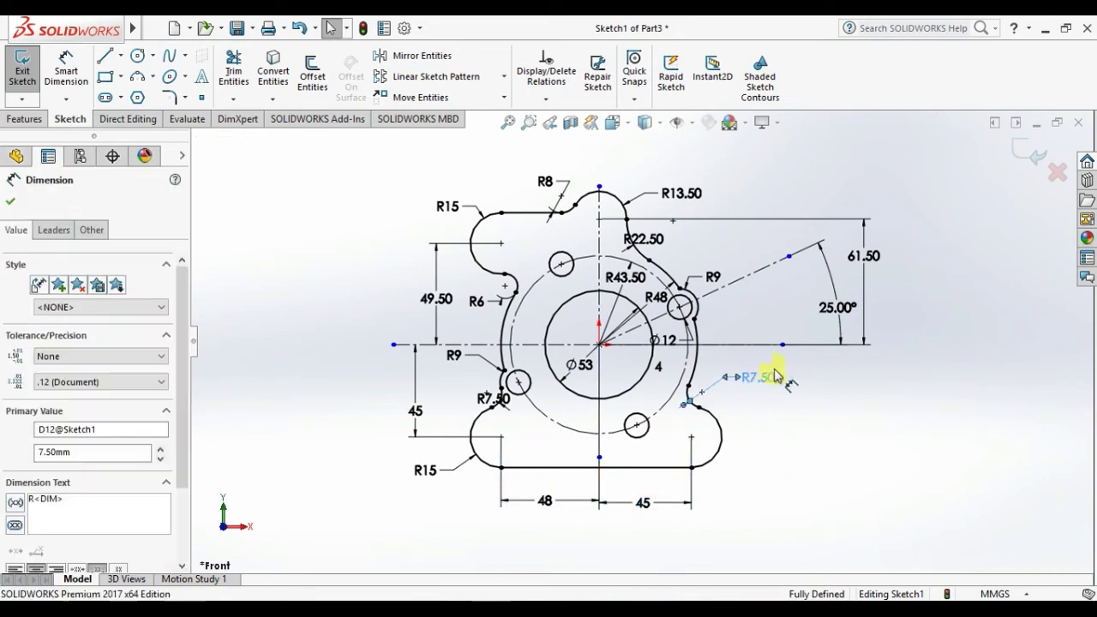
{"action": "left_click_drag", "start_coordinate": [832, 310], "coordinate": [746, 315]}
{"action": "left_click", "coordinate": [796, 308]}
{"action": "left_click_drag", "start_coordinate": [713, 282], "coordinate": [738, 261]}
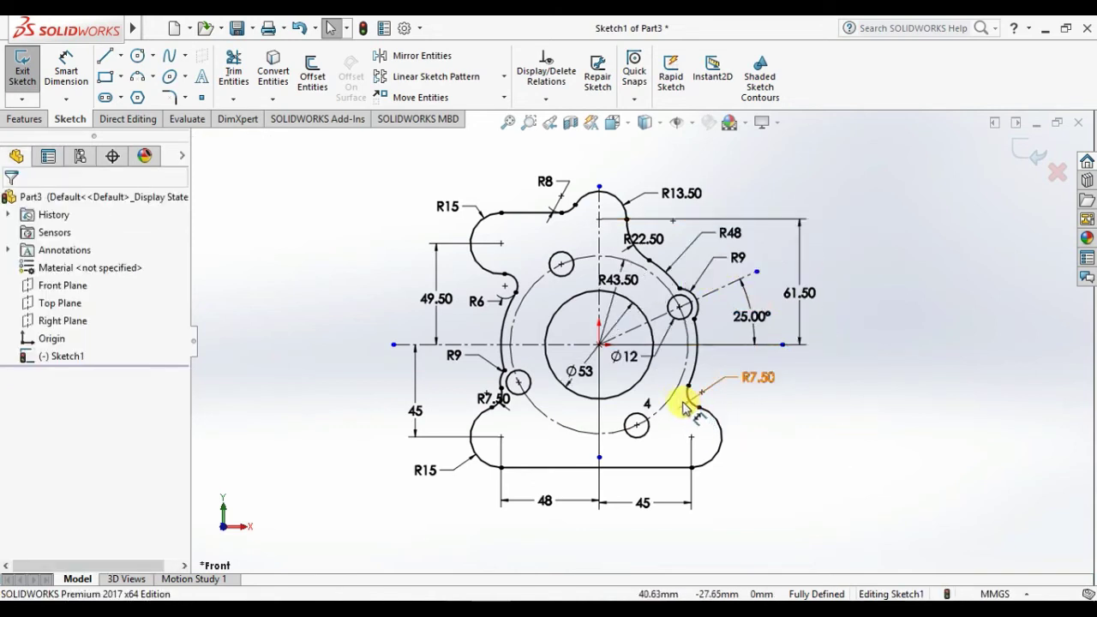
Delete the 12 mm diameter dimension from the upper-right hole and dimension the lower-right hole with 12 mm diameter instead.
{"action": "left_click_drag", "start_coordinate": [662, 343], "coordinate": [632, 366]}
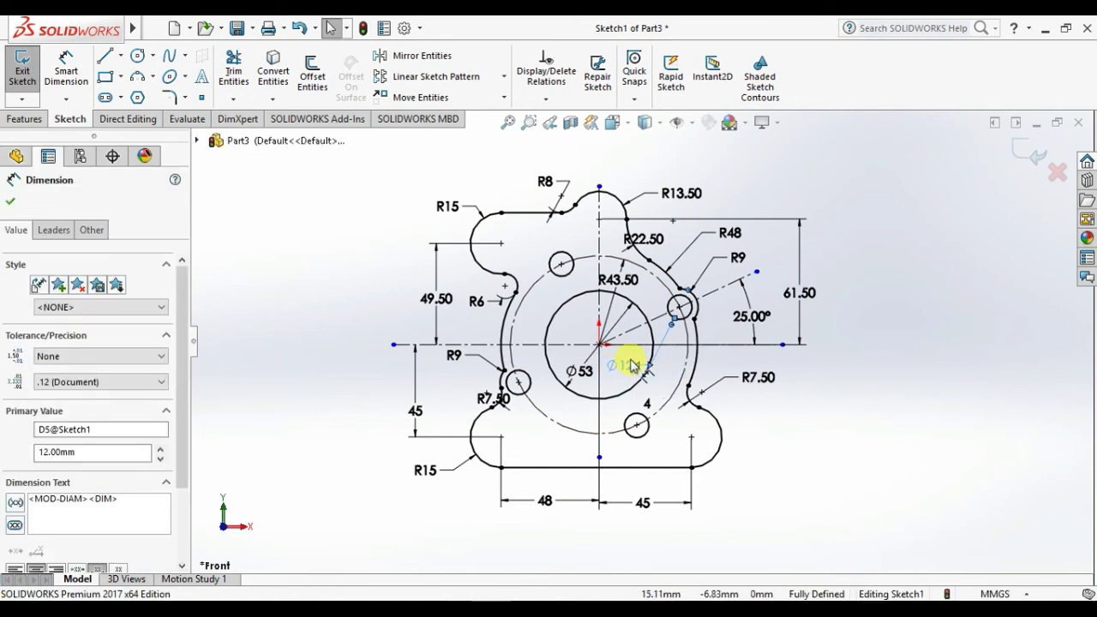
{"action": "key", "text": "Delete"}
{"action": "right_click_drag", "start_coordinate": [884, 507], "coordinate": [889, 367]}
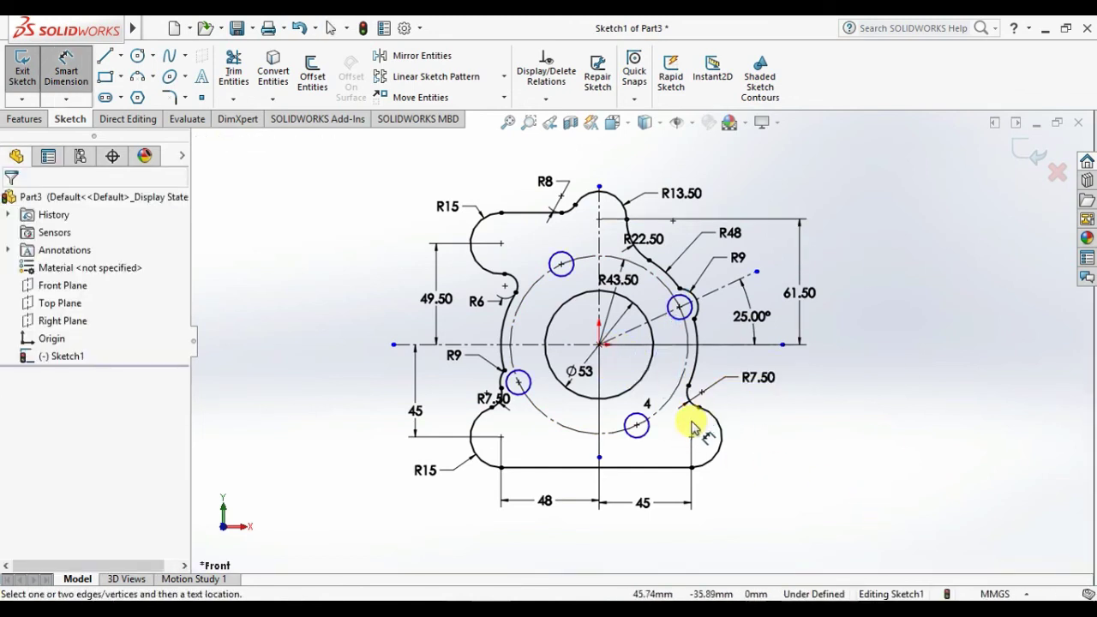
{"action": "left_click", "coordinate": [643, 436]}
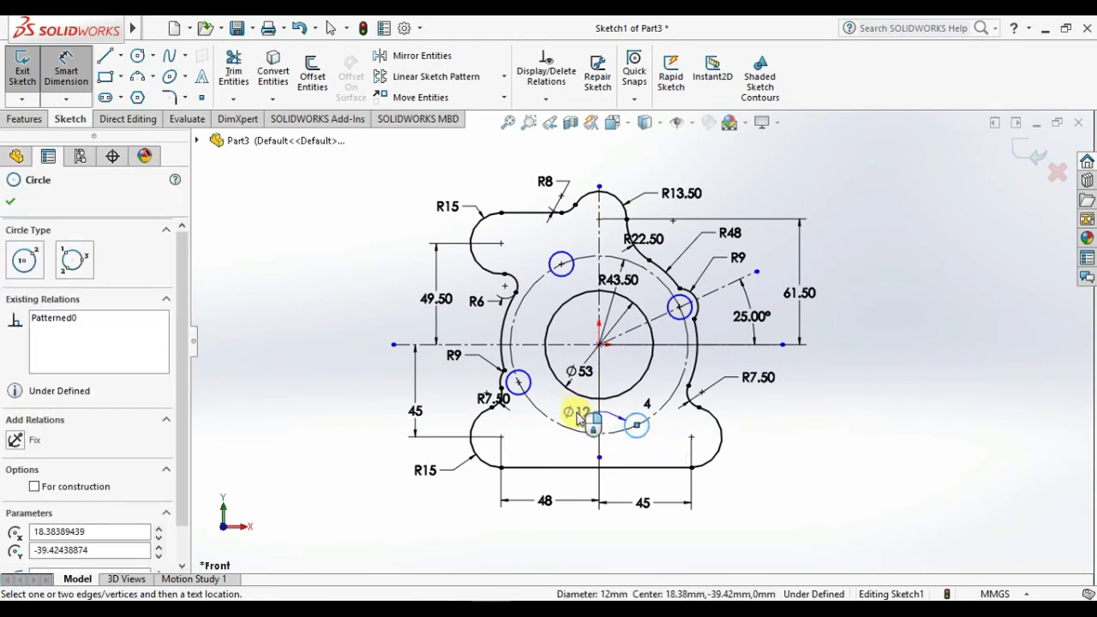
{"action": "left_click", "coordinate": [580, 418]}
{"action": "left_click", "coordinate": [532, 412]}
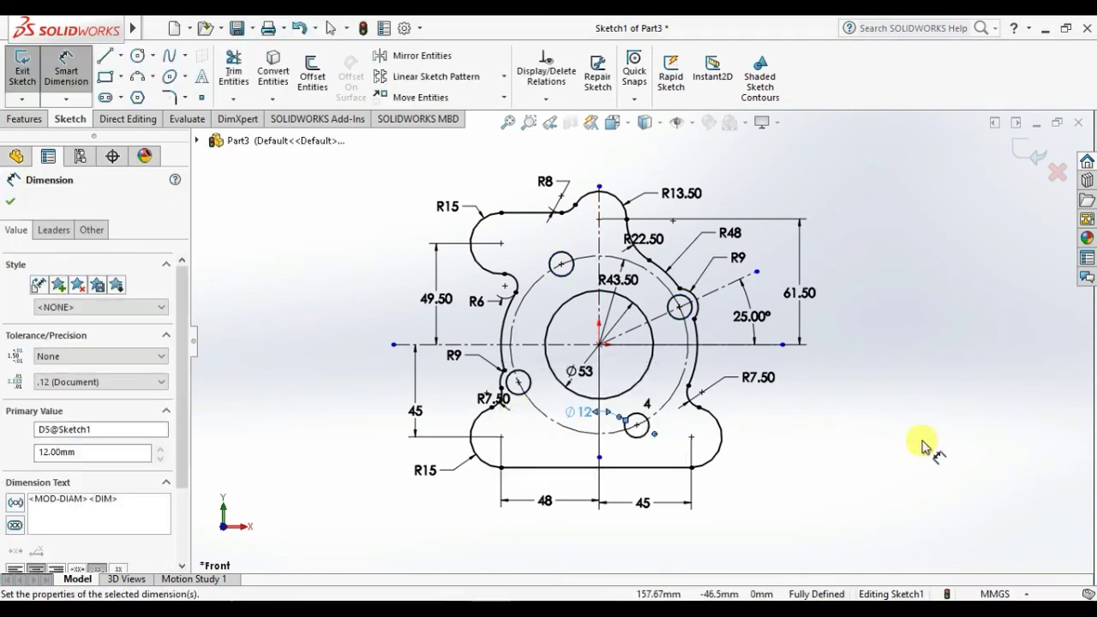
{"action": "left_click", "coordinate": [909, 444]}
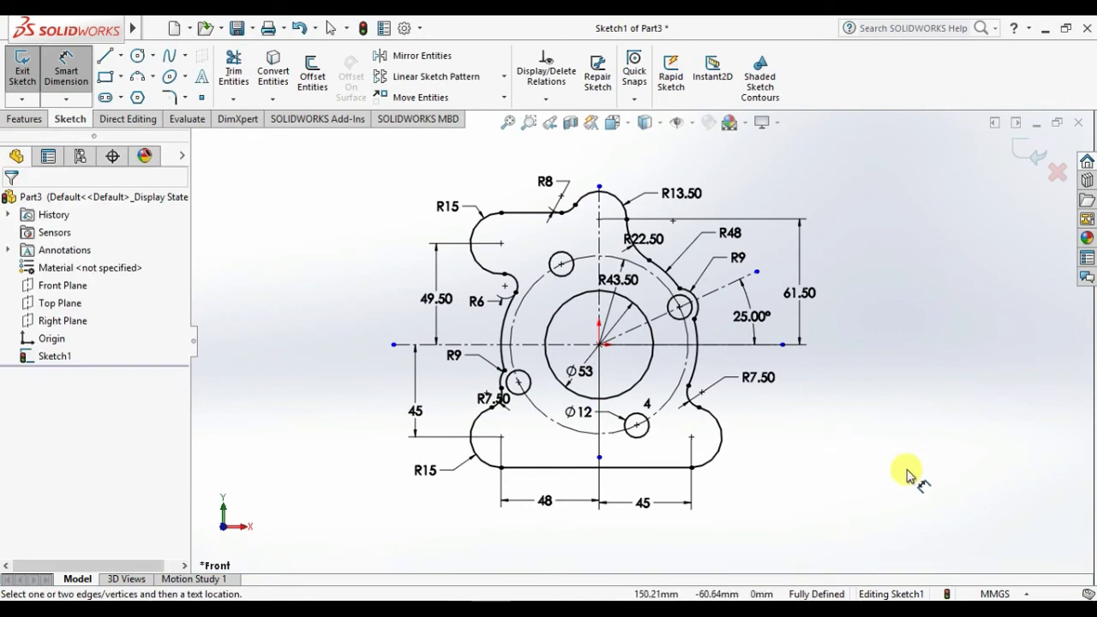
Move the R43.5, R22.5, R6 and left R7.5 dimensions to clear, readable positions around the profile.
{"action": "left_click_drag", "start_coordinate": [631, 288], "coordinate": [642, 287]}
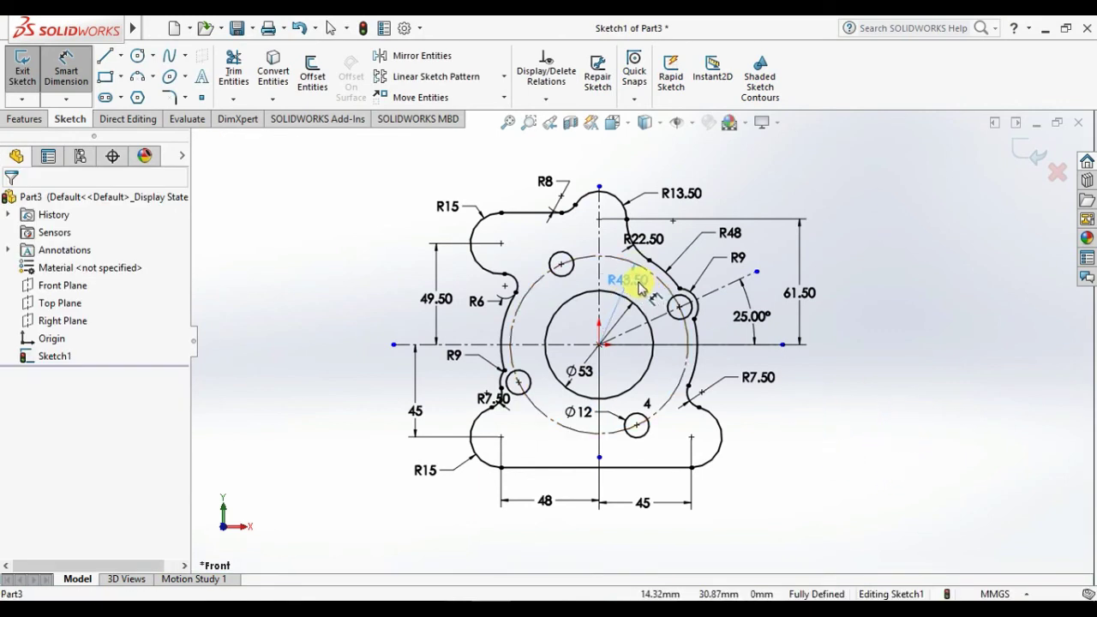
{"action": "left_click", "coordinate": [831, 330]}
{"action": "key", "text": "Escape"}
{"action": "key", "text": "f"}
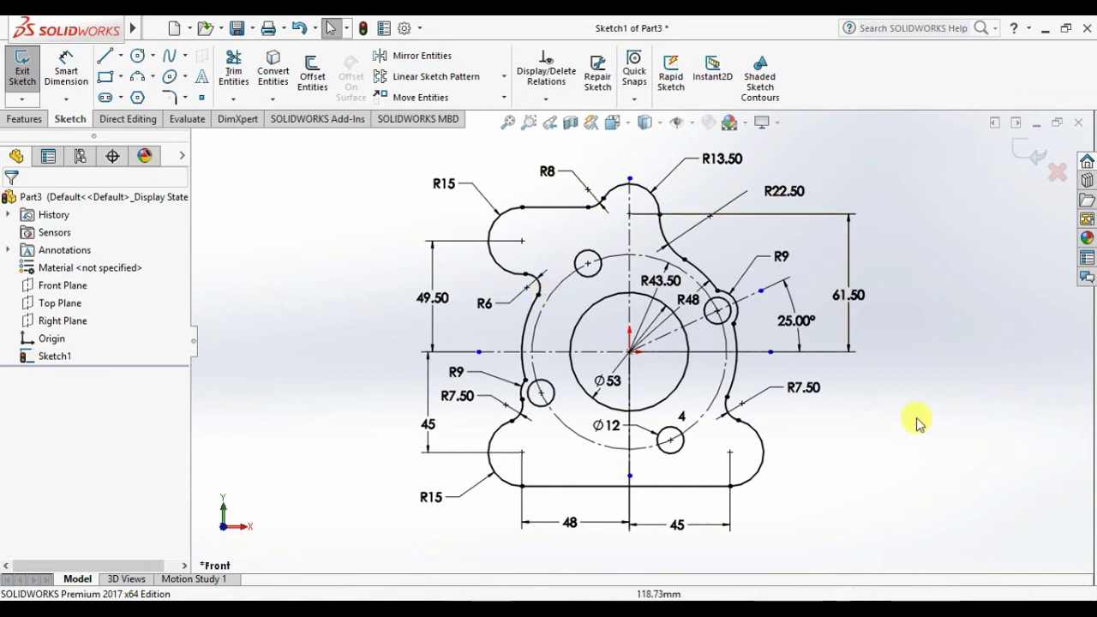
Measure the combined length of the whole outer profile chain, the four 12 mm holes and the 53 mm central circle.
{"action": "left_click", "coordinate": [699, 490]}
{"action": "right_click", "coordinate": [703, 486]}
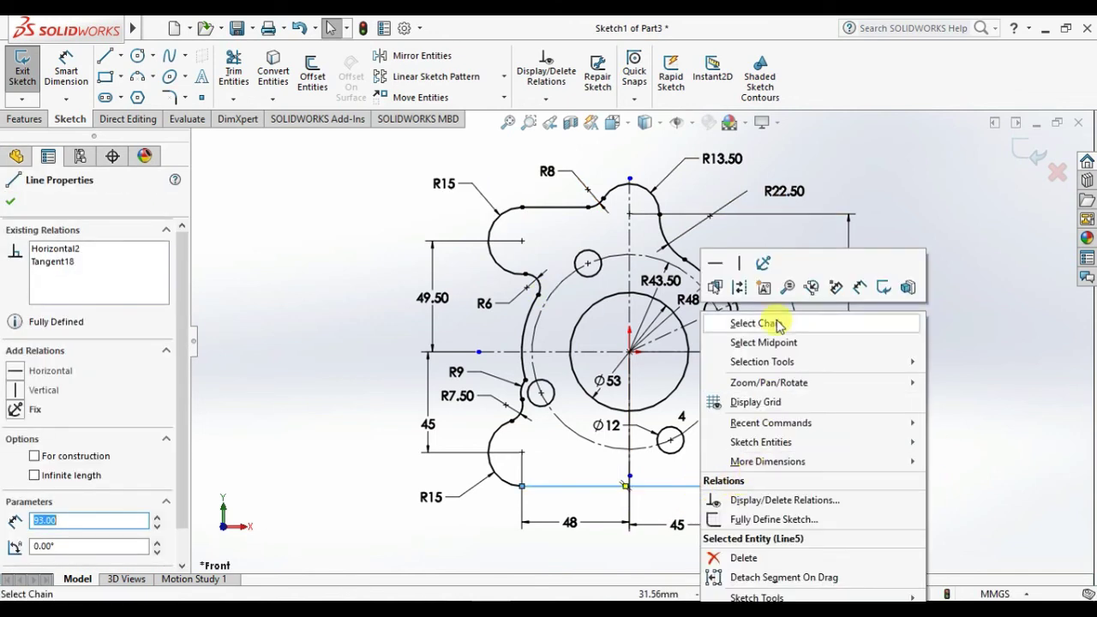
{"action": "left_click", "coordinate": [770, 325]}
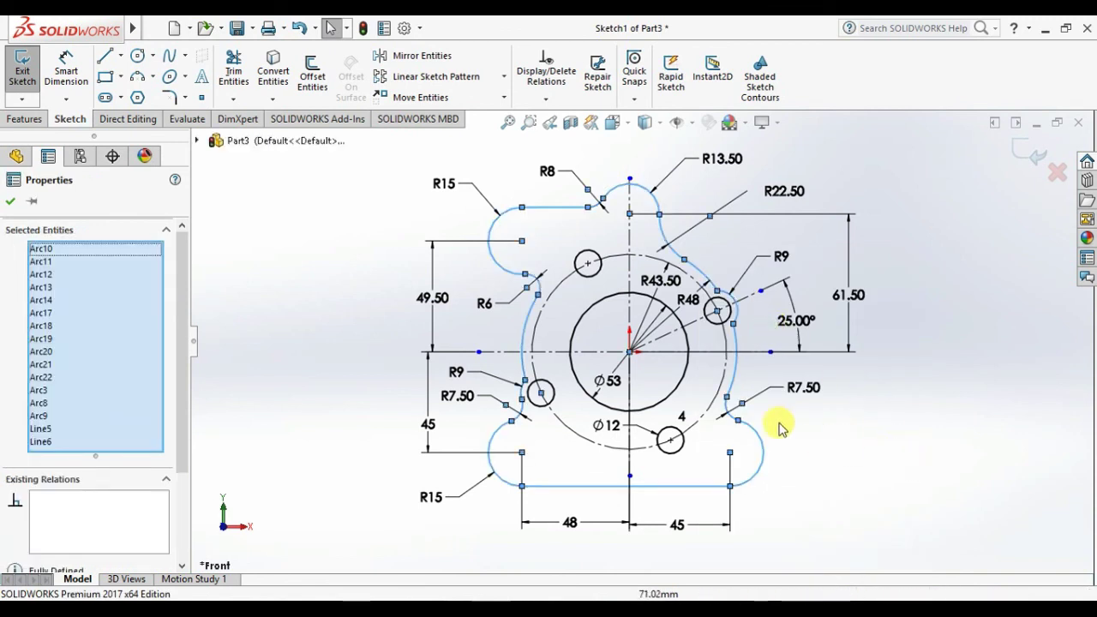
{"action": "left_click", "coordinate": [681, 459], "text": "ctrl"}
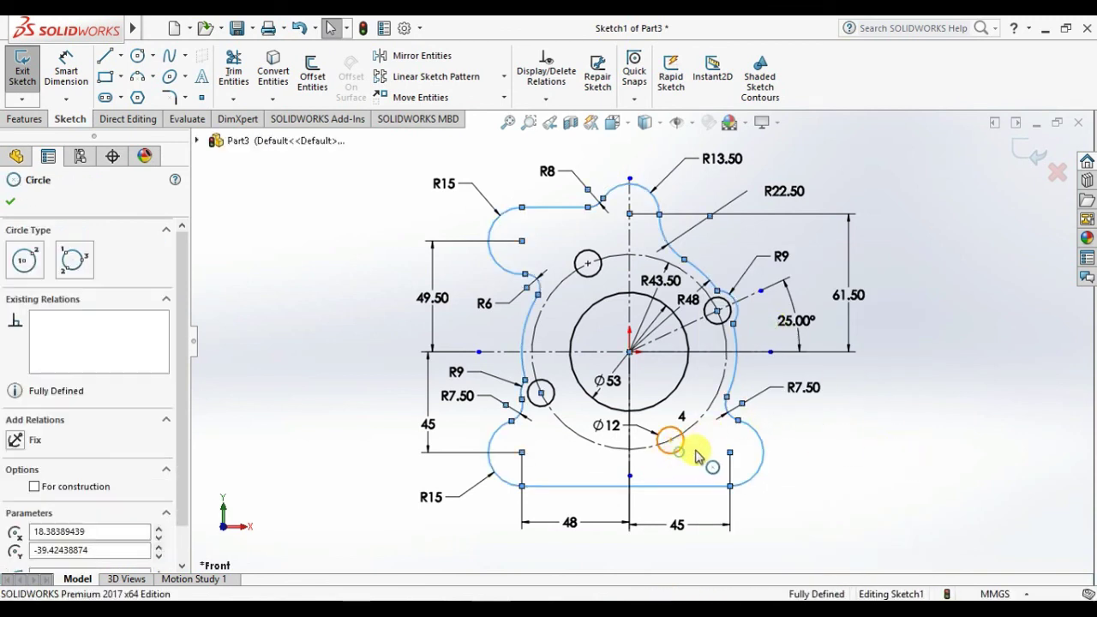
{"action": "left_click", "coordinate": [709, 314], "text": "ctrl"}
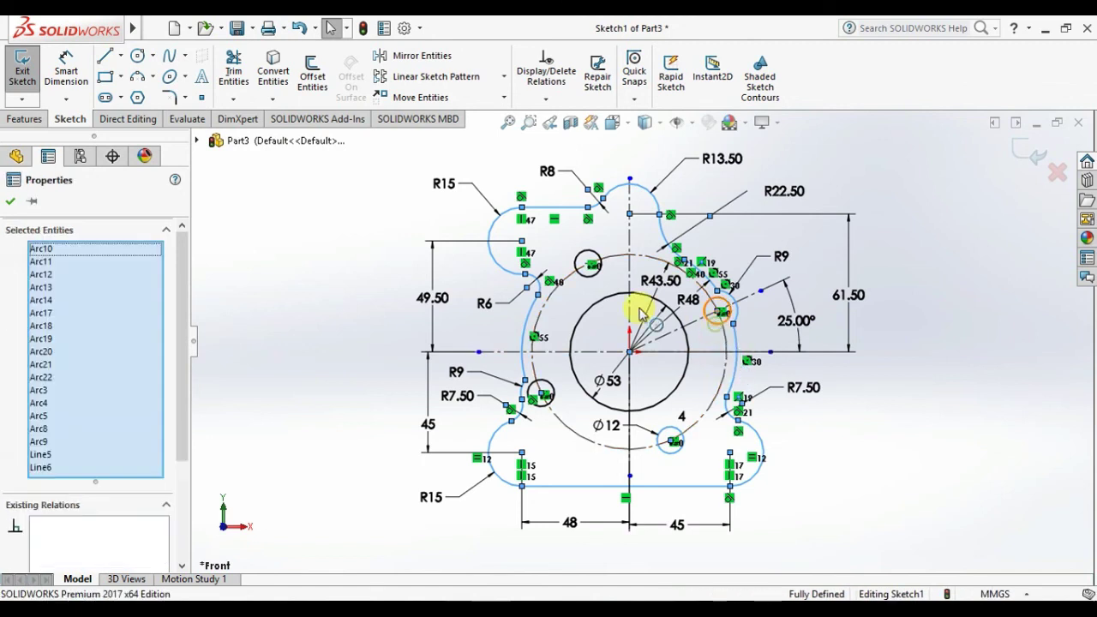
{"action": "left_click", "coordinate": [591, 280], "text": "ctrl"}
{"action": "left_click", "coordinate": [542, 392], "text": "ctrl"}
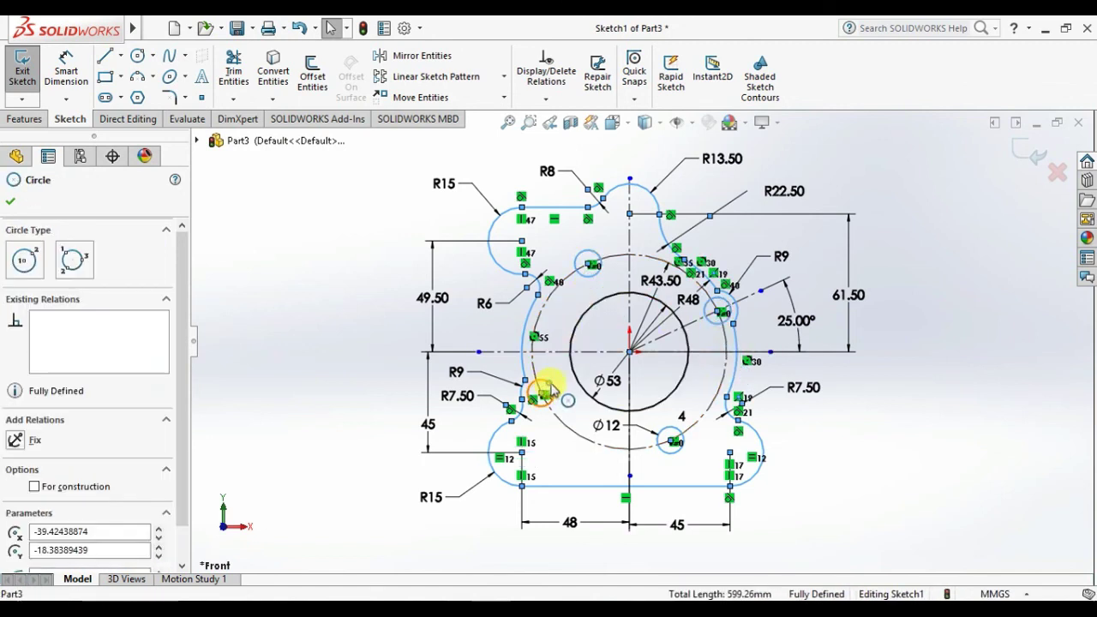
{"action": "left_click", "coordinate": [577, 384], "text": "ctrl"}
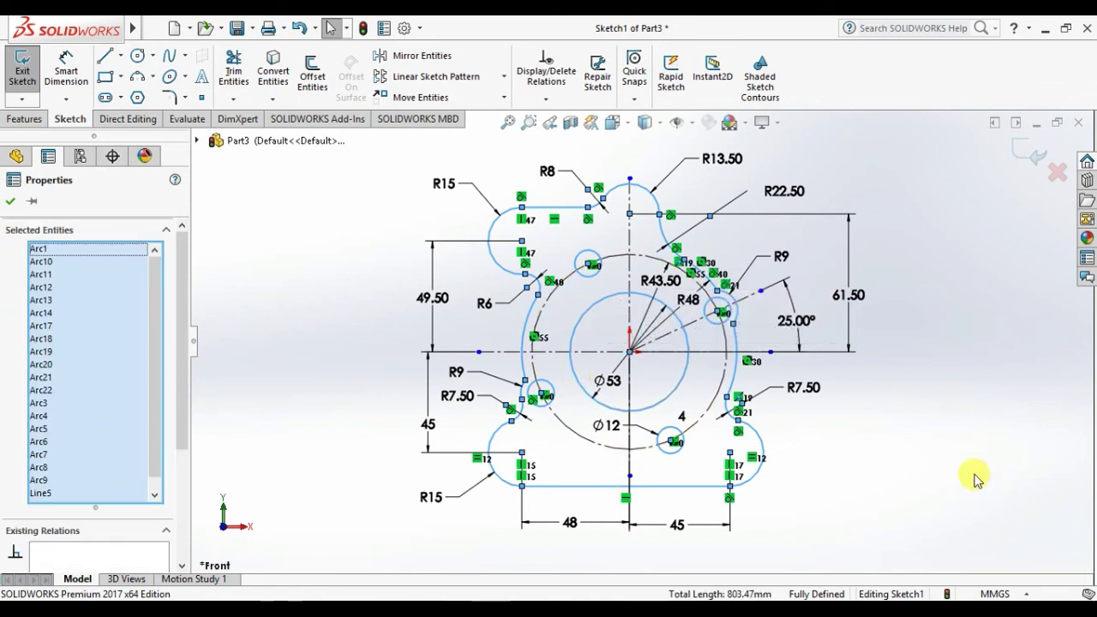
{"action": "left_click", "coordinate": [186, 118]}
{"action": "left_click", "coordinate": [68, 77]}
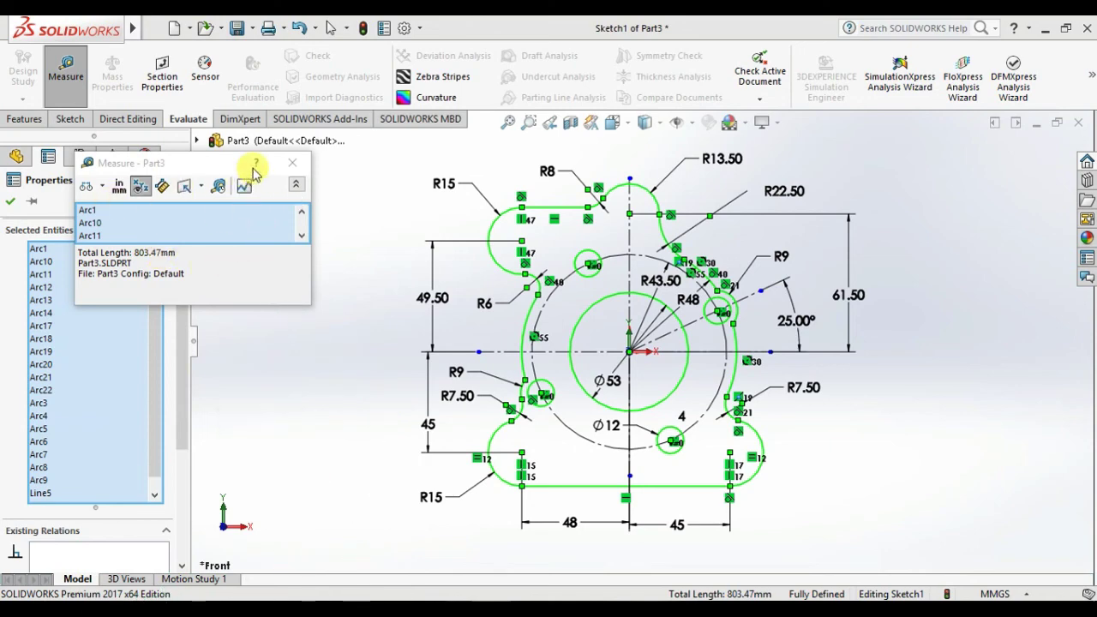
{"action": "left_click", "coordinate": [292, 163]}
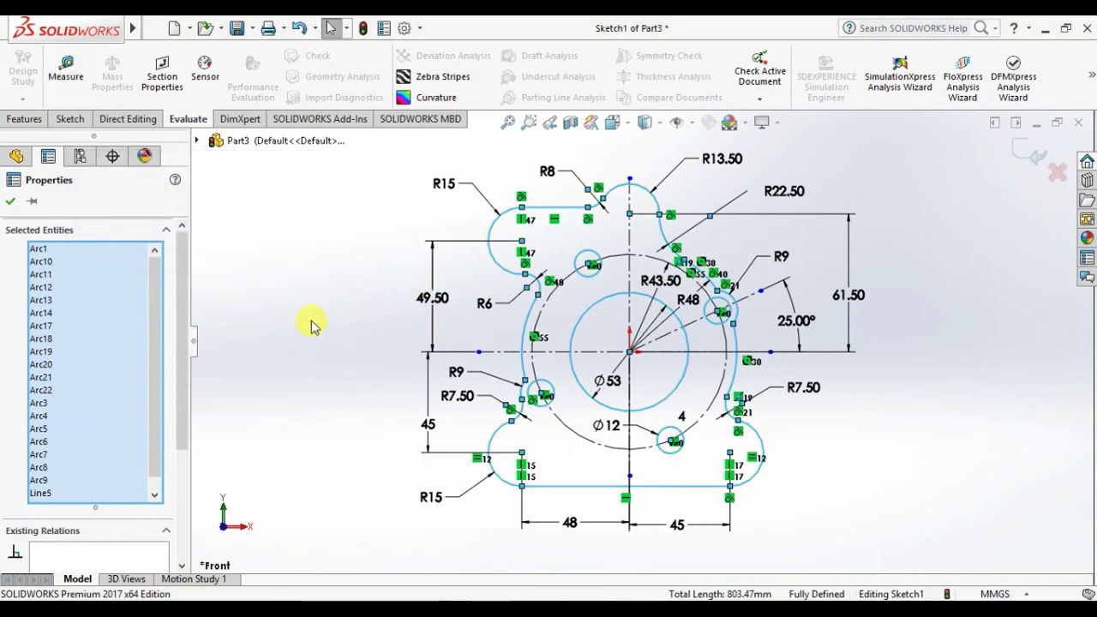
{"action": "left_click", "coordinate": [311, 325]}
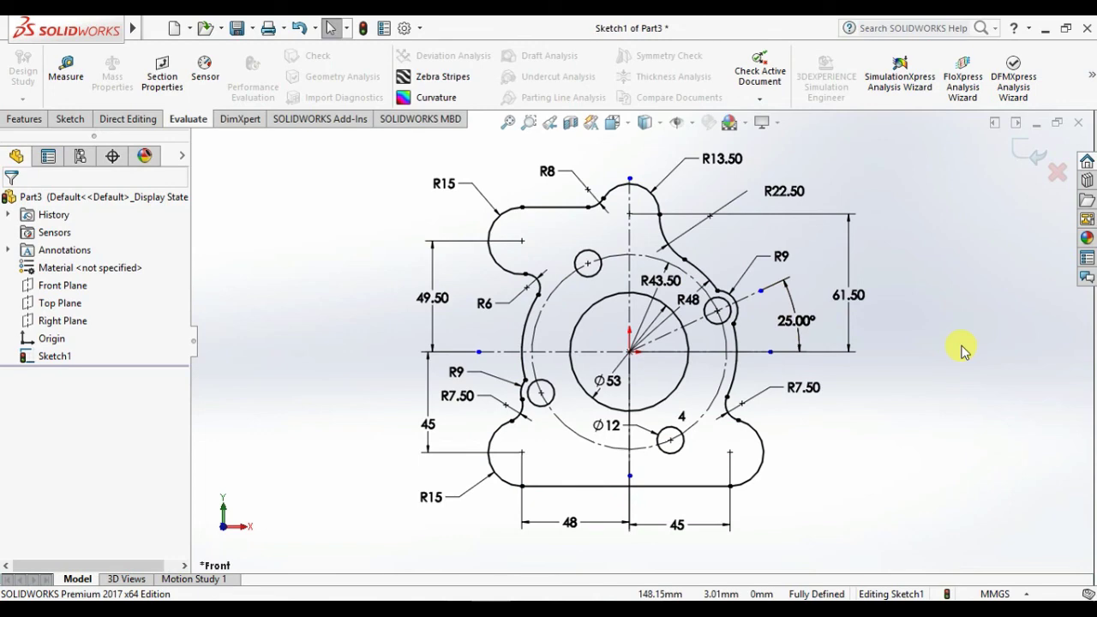